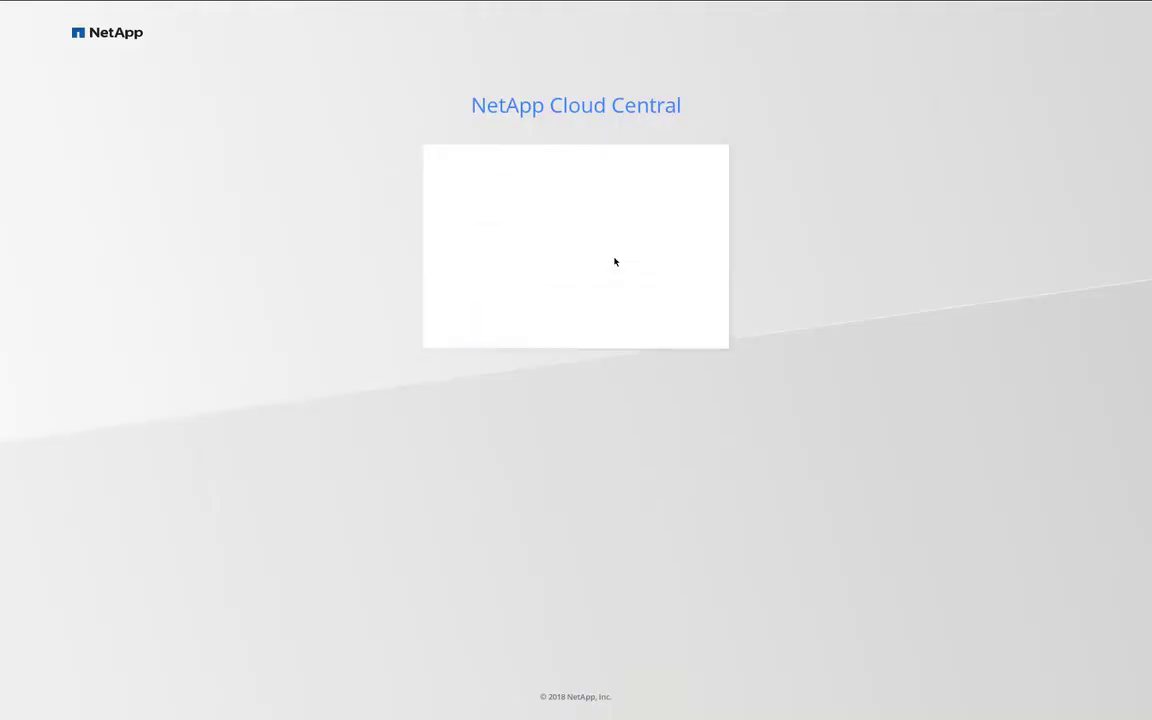
Log in with the account password and open the Cloud Volumes service from the cloud data services.
left_click(569, 238)
type("*****")
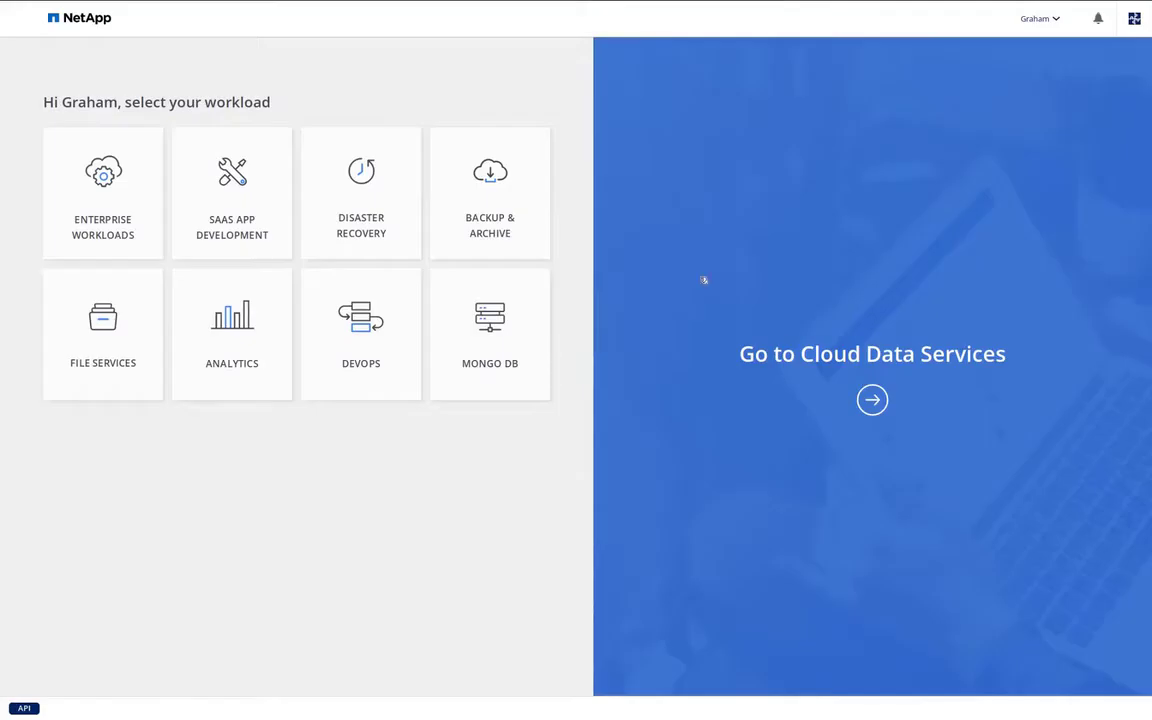
left_click(872, 400)
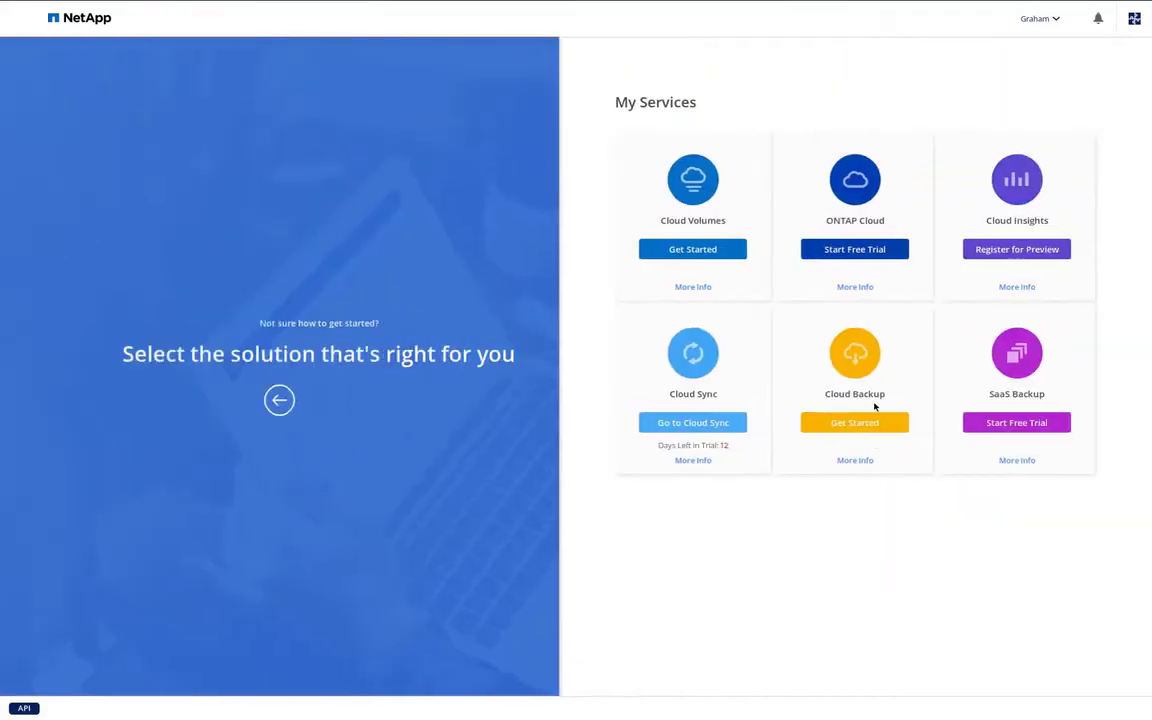
left_click(727, 251)
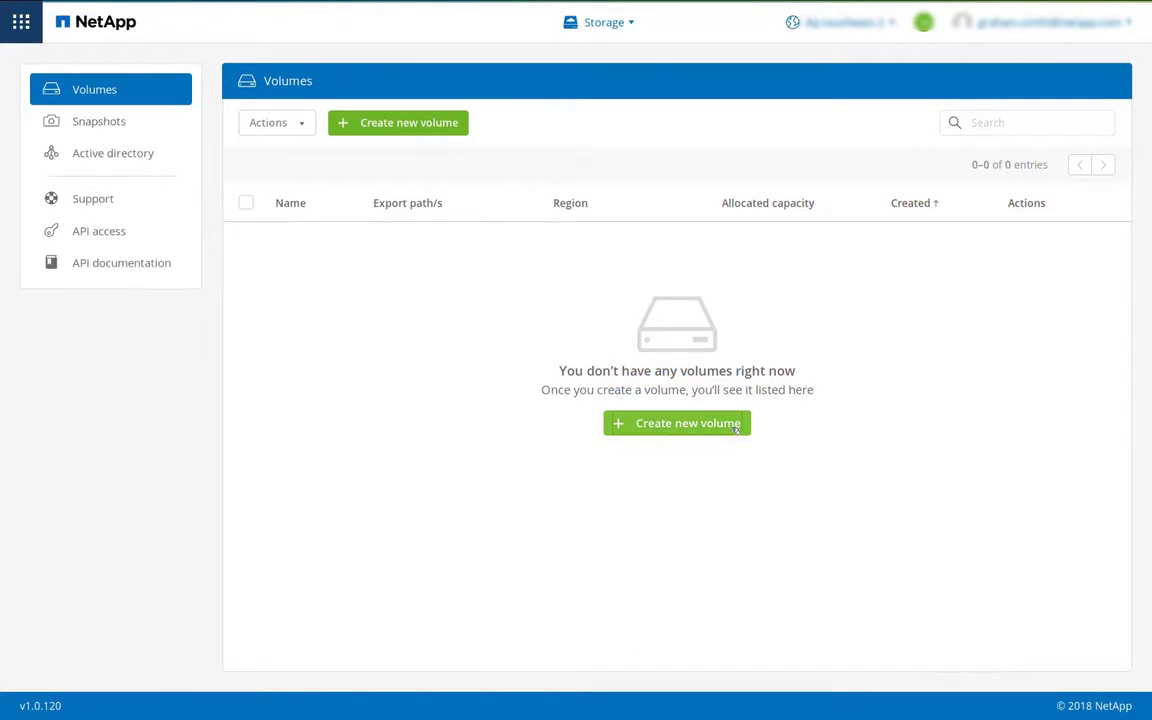
Start a new NFS volume named Demo and set its volume path to vol-1.
left_click(735, 424)
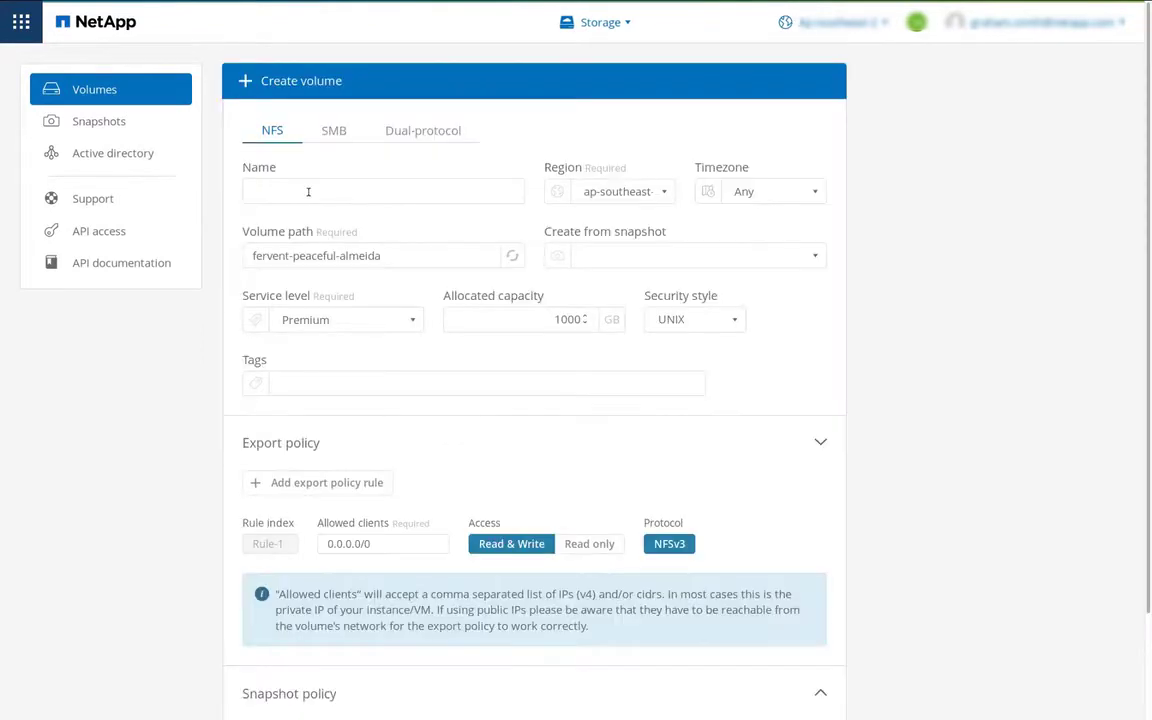
left_click(308, 192)
type("Demo")
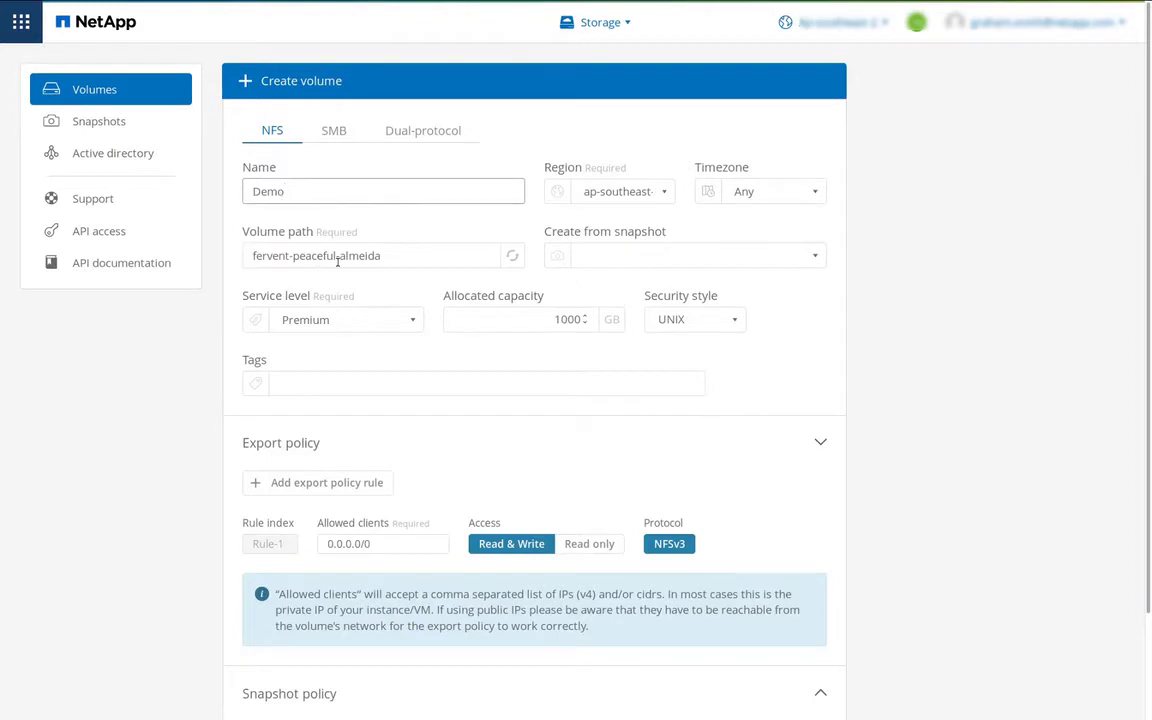
left_click(513, 257)
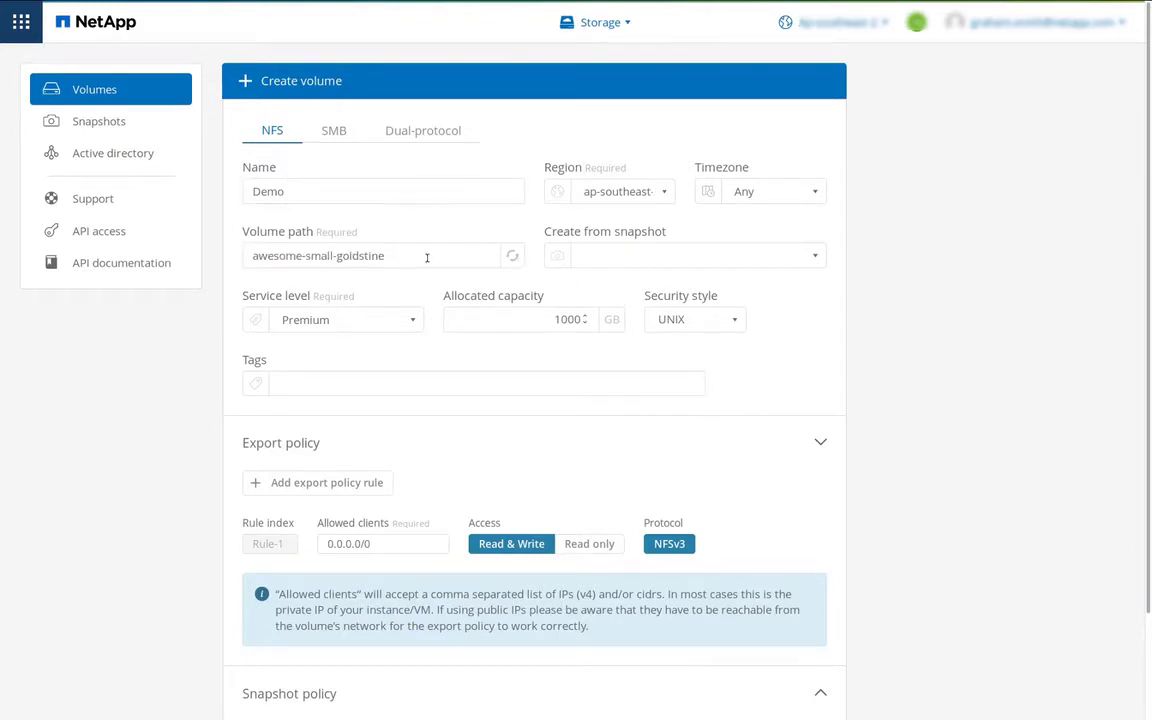
left_click_drag(427, 258, 245, 255)
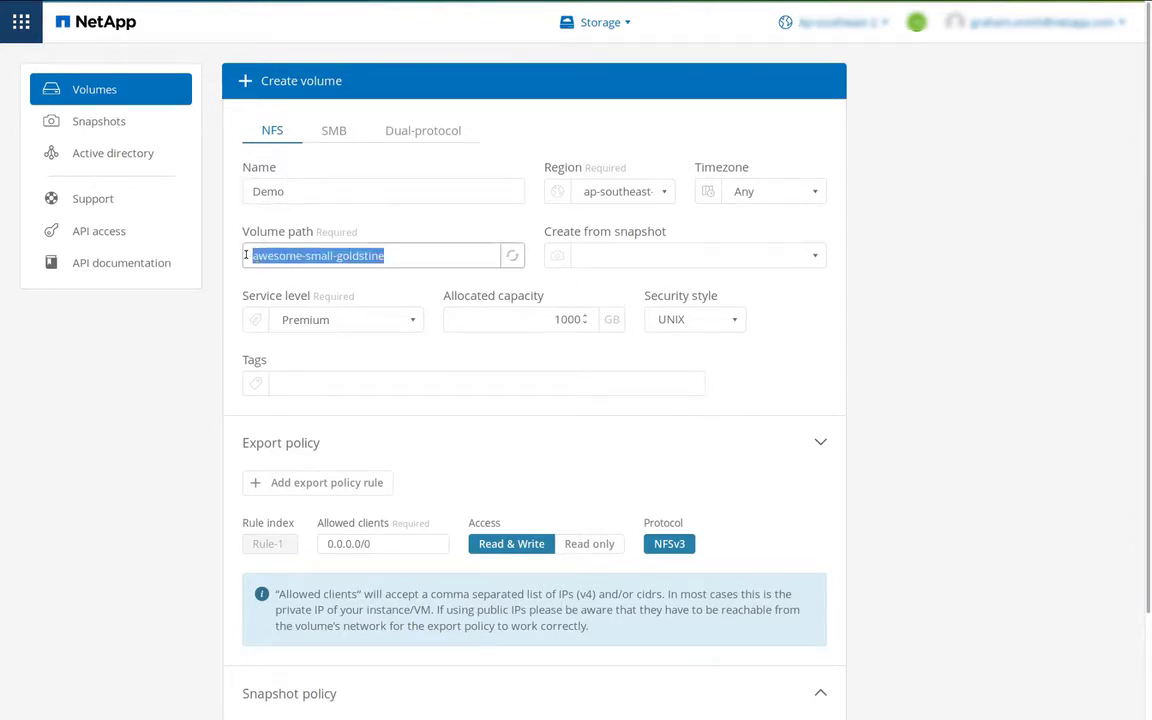
type("vol-1")
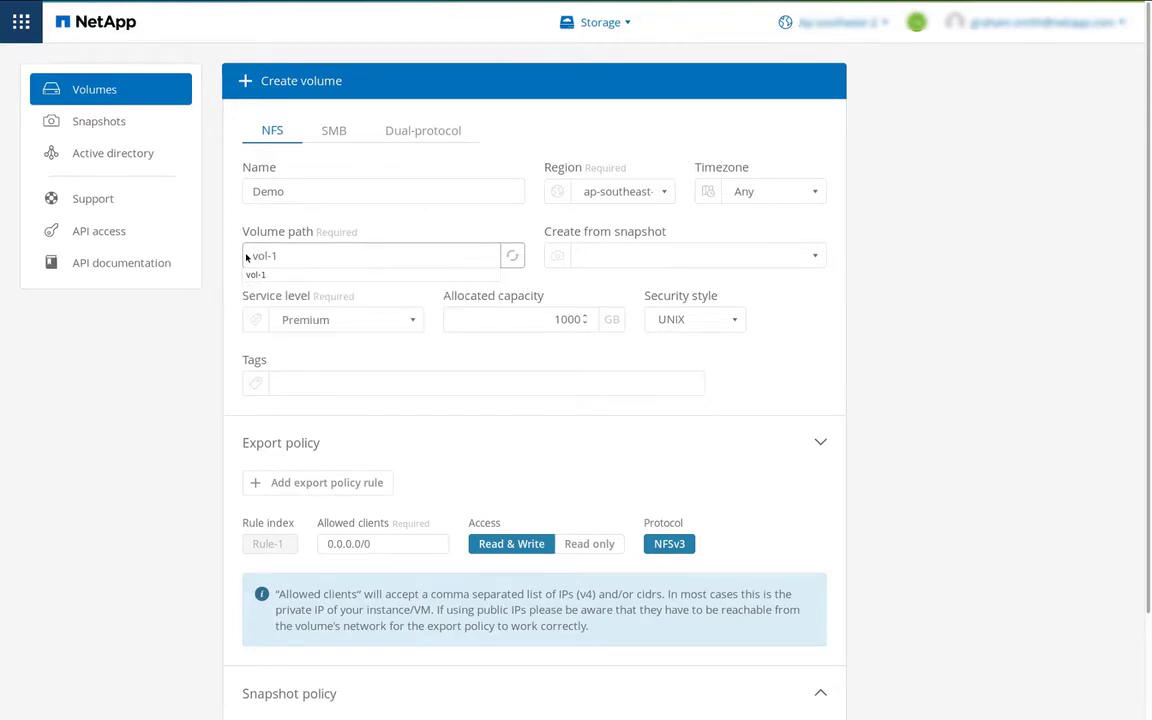
Set the volume's service level to Extreme and allocated capacity to 5000 GB, and add the tag demo.
left_click(324, 322)
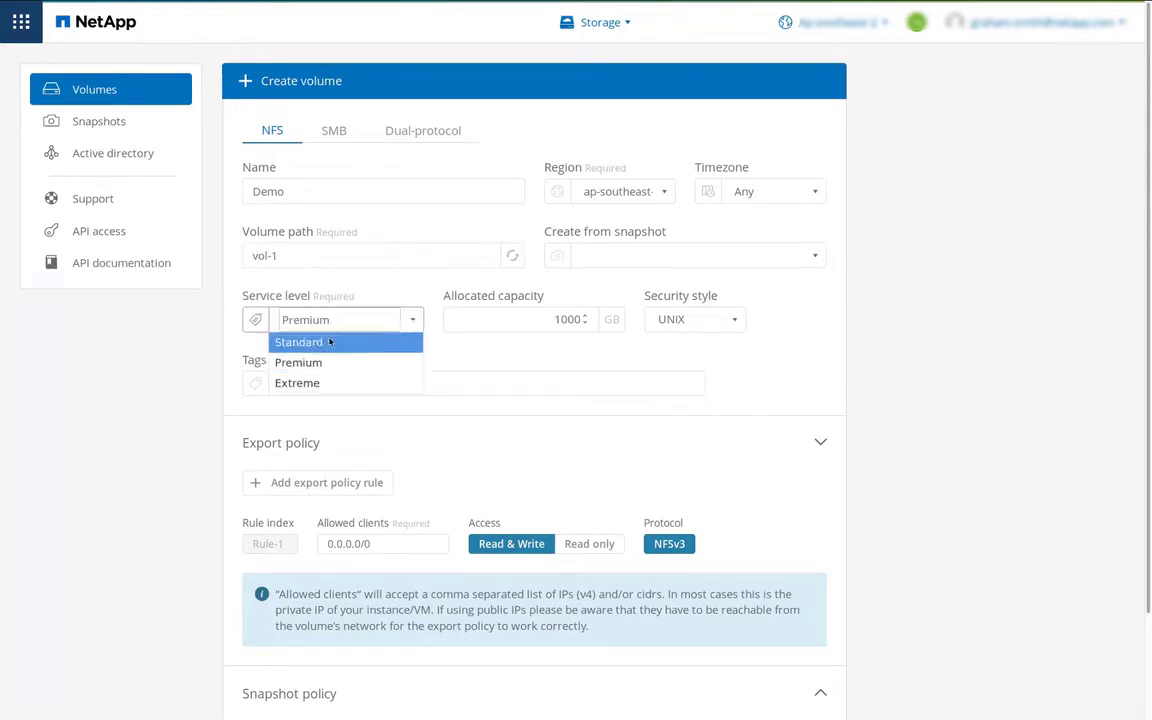
left_click(333, 382)
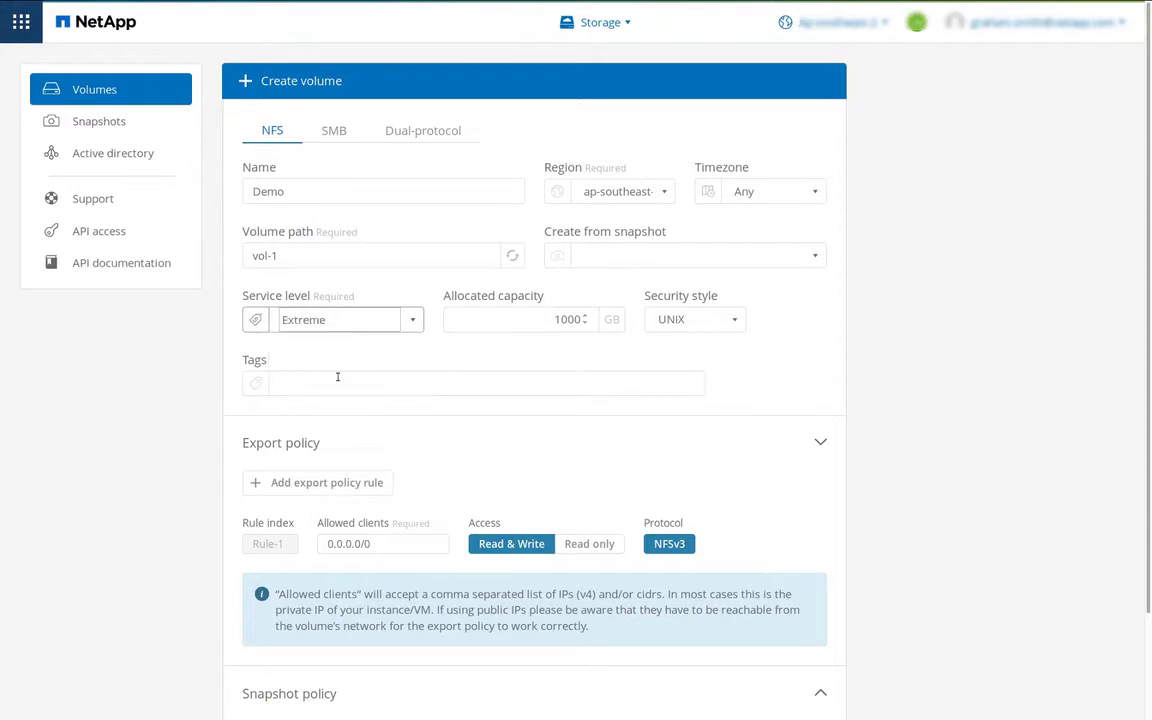
left_click(552, 320)
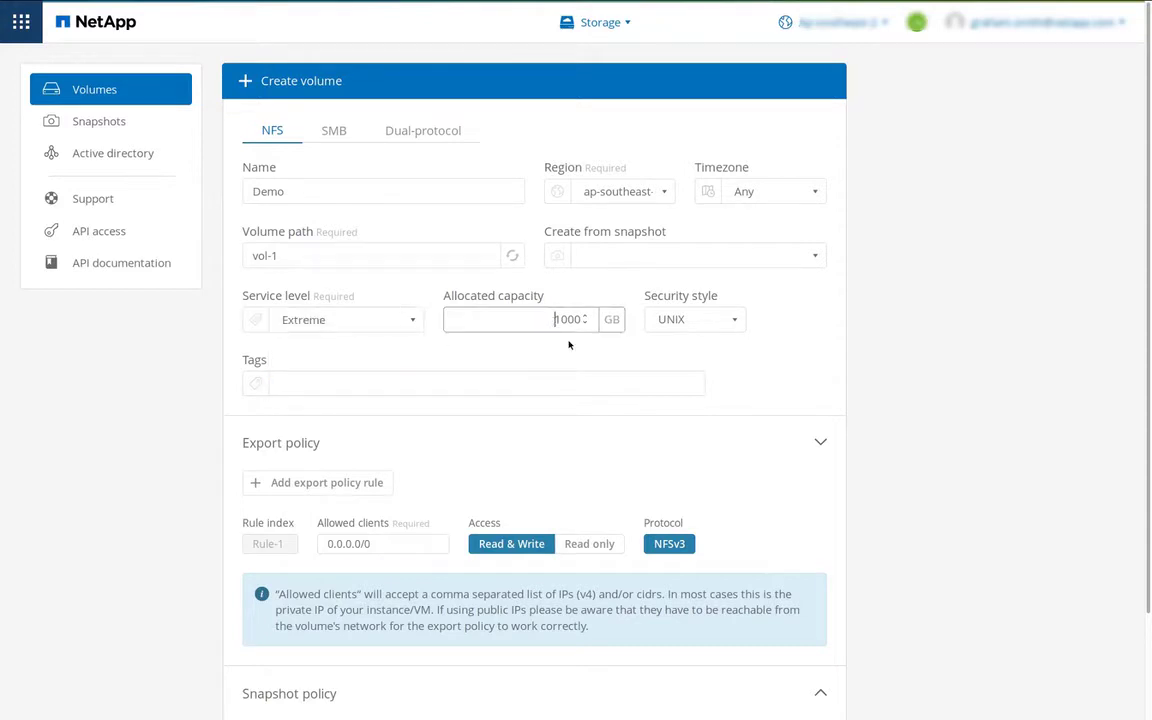
key("Delete")
left_click(466, 380)
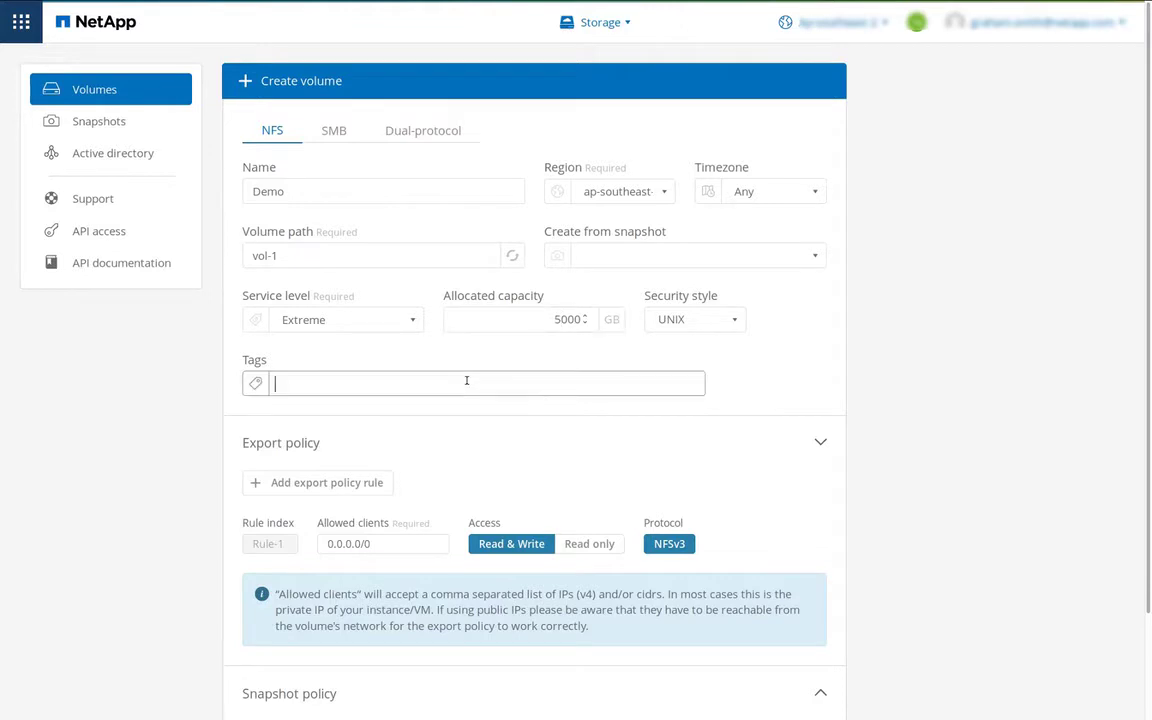
type("demo")
Set the allowed clients of the first export policy rule to 172.0.0.0/8.
scroll(466, 467, "down", 1)
left_click(329, 497)
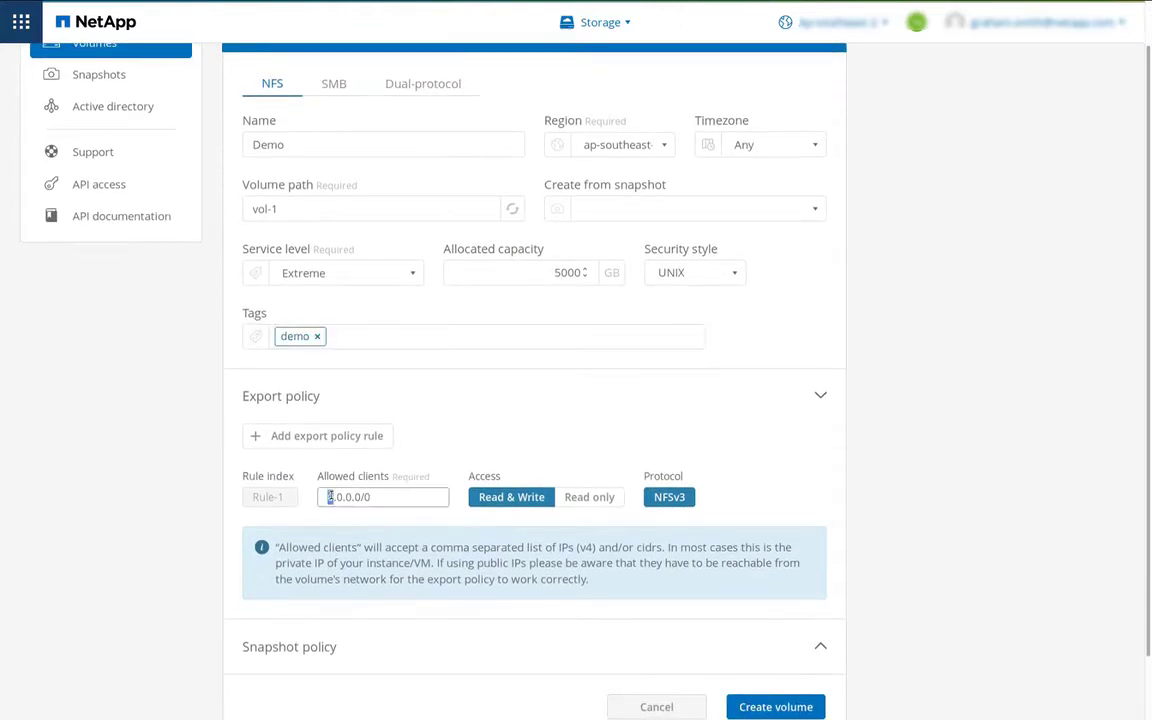
type("172")
left_click_drag(383, 495, 378, 497)
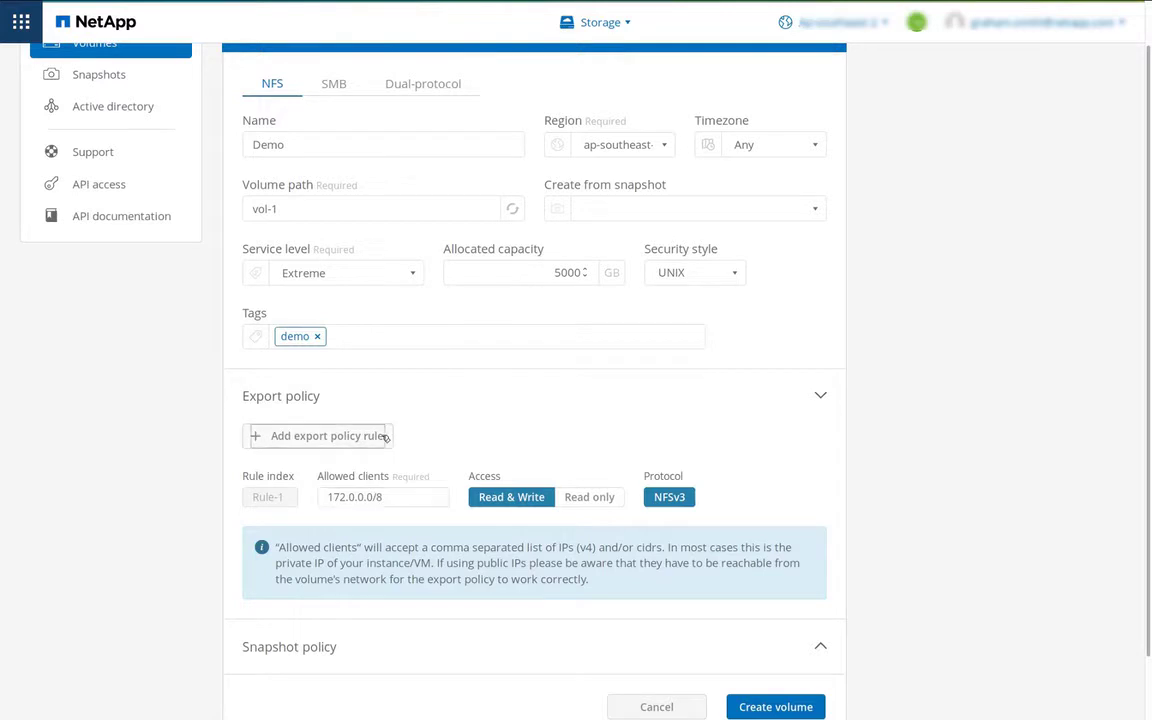
Add a second export policy rule with read-only access and create the volume.
left_click(378, 437)
left_click(590, 556)
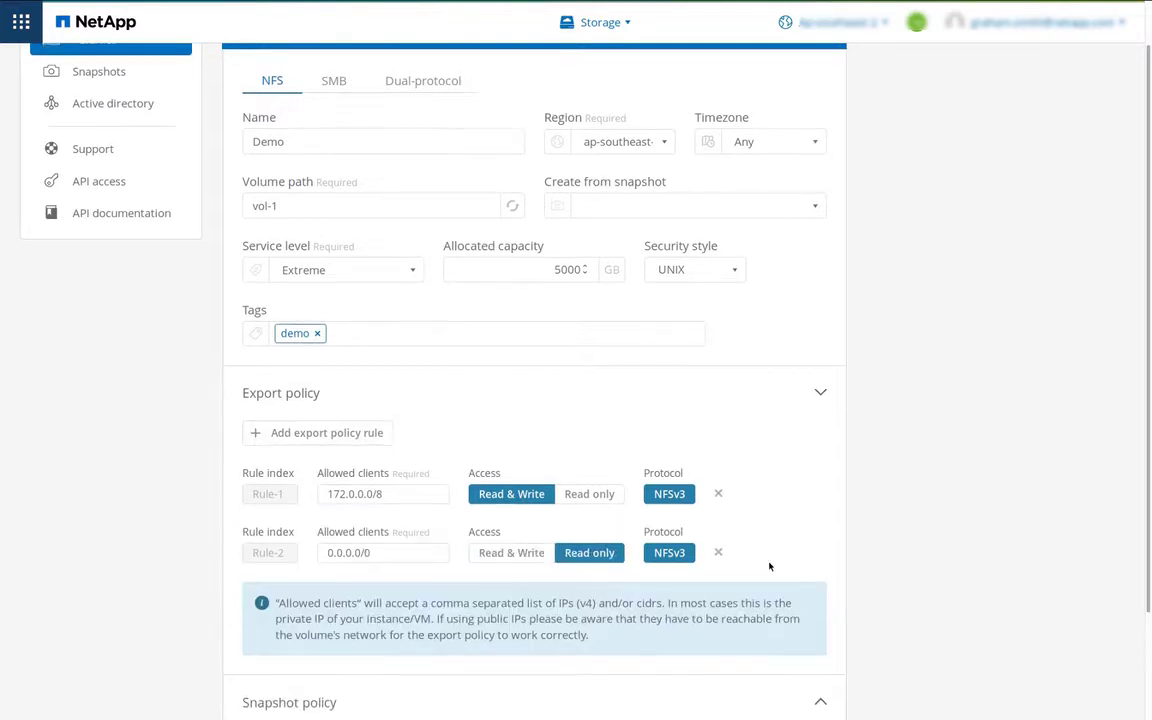
scroll(769, 563, "down", 3)
left_click(794, 638)
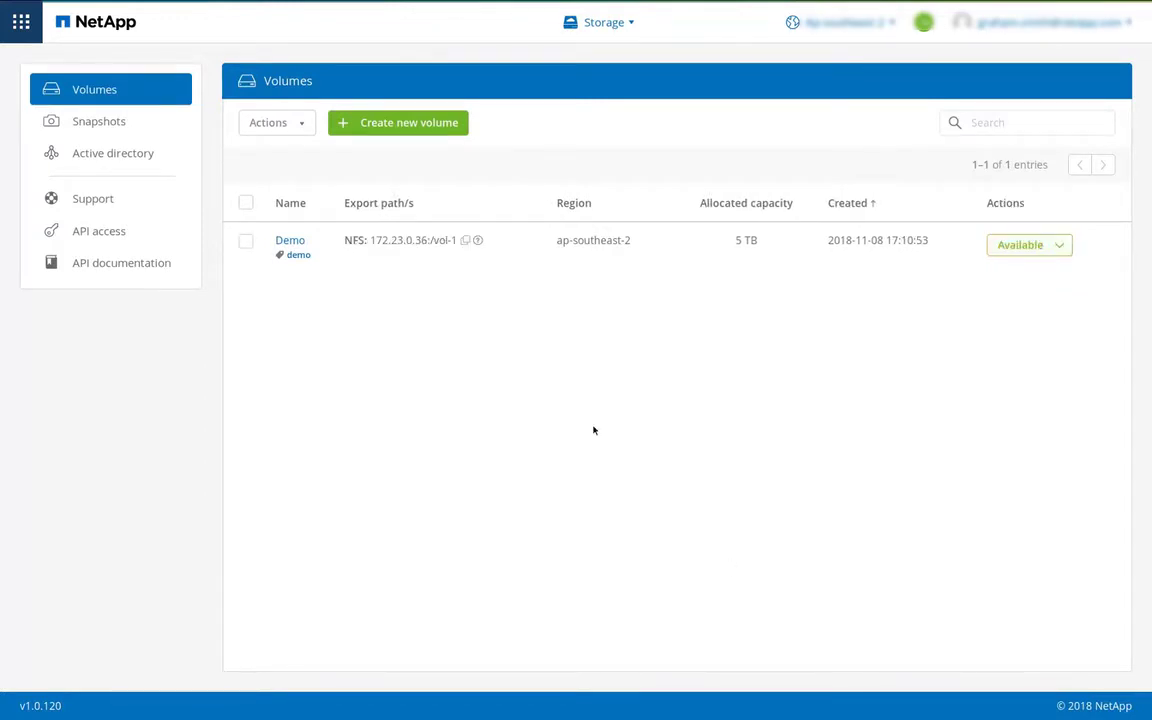
Copy the Demo volume's mount command from its mount instructions and run it in the terminal with /mnt/cv as the mount point.
left_click(477, 240)
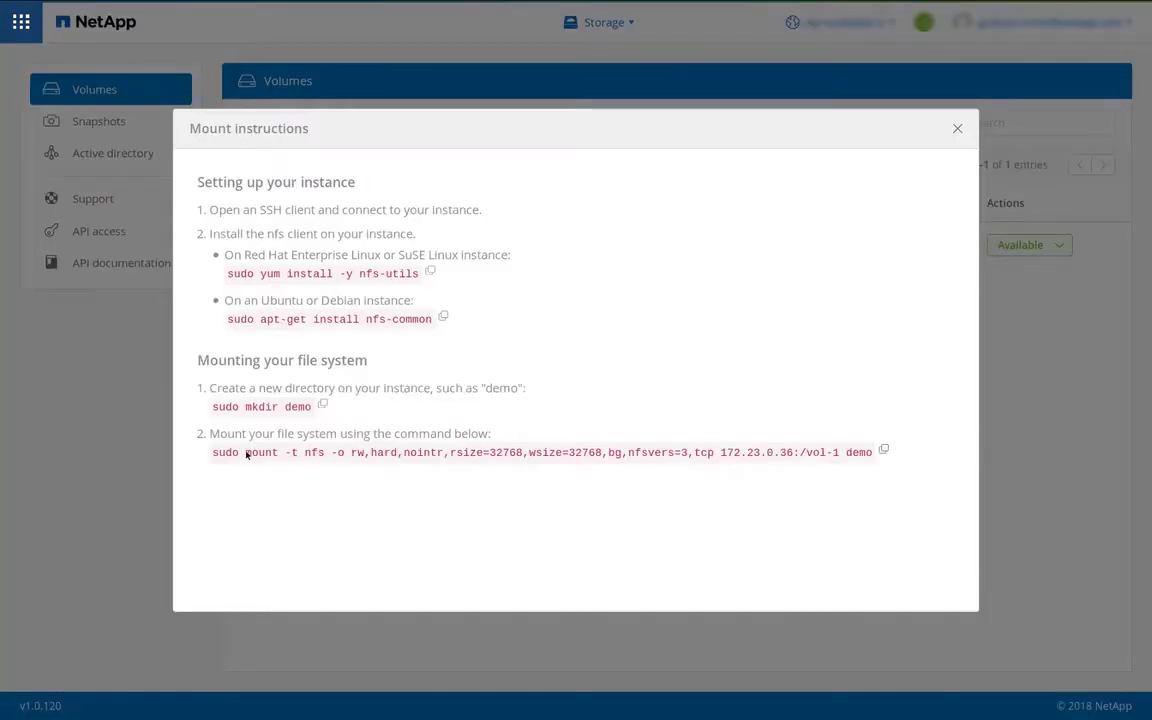
left_click_drag(245, 453, 841, 457)
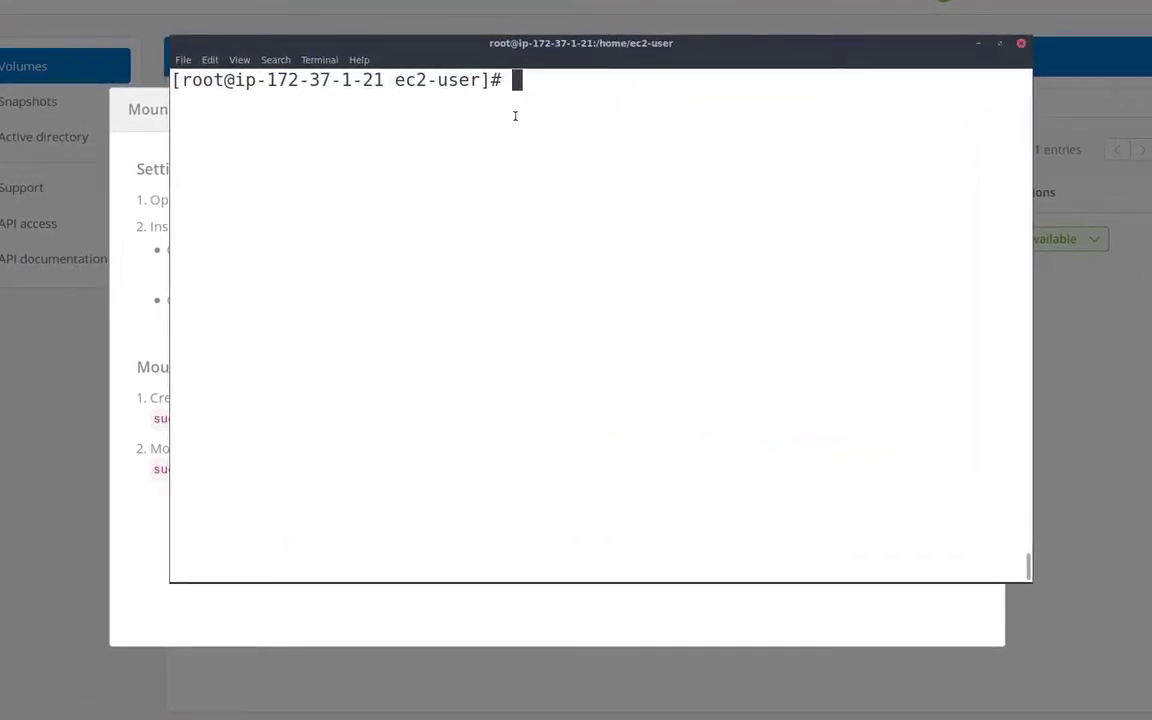
type("mount -t nfs -o rw,hard,nointr,rsize=32768,wsize=32768,bg,nfsvers=3,tcp 172.23.0.36:/vol-1")
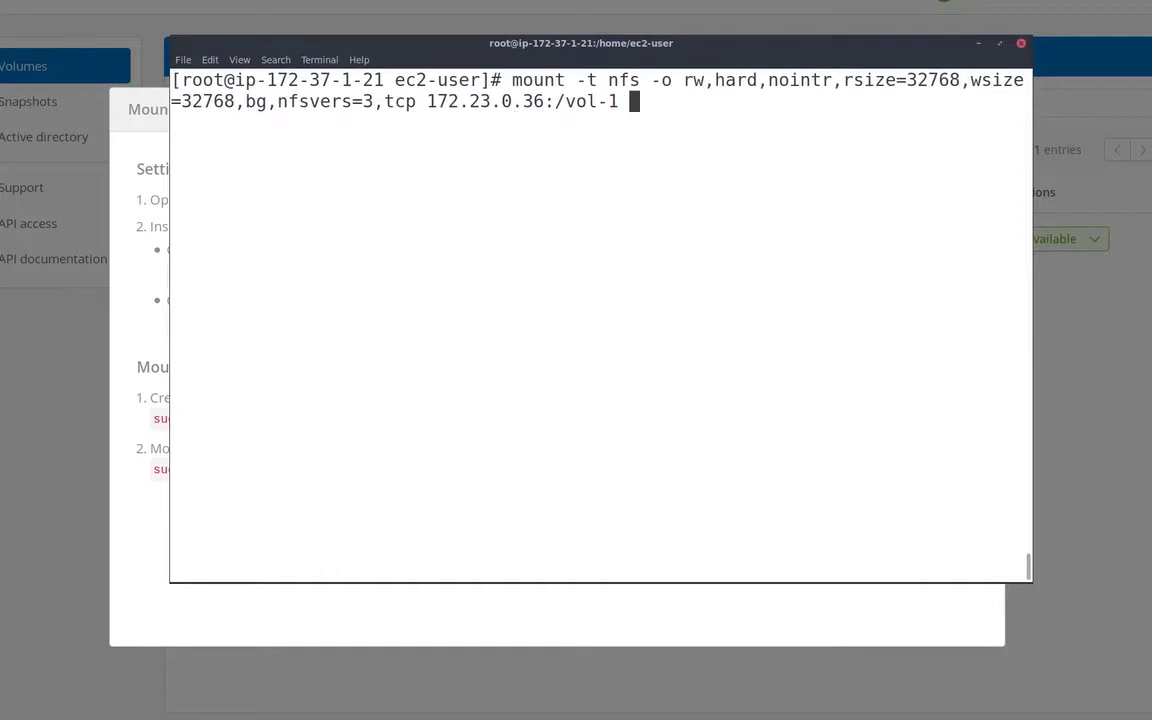
type("/mnt/cv")
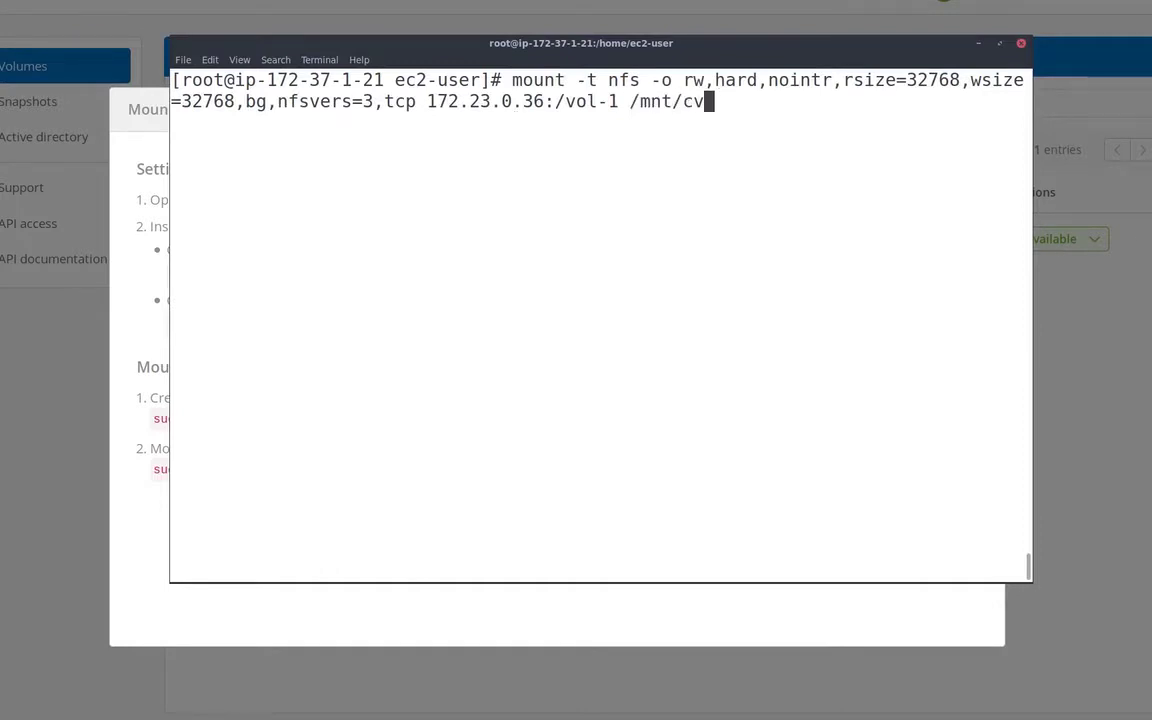
key("Return")
List the mounted file systems with df -Th and highlight the entry for /mnt/cv.
type("d")
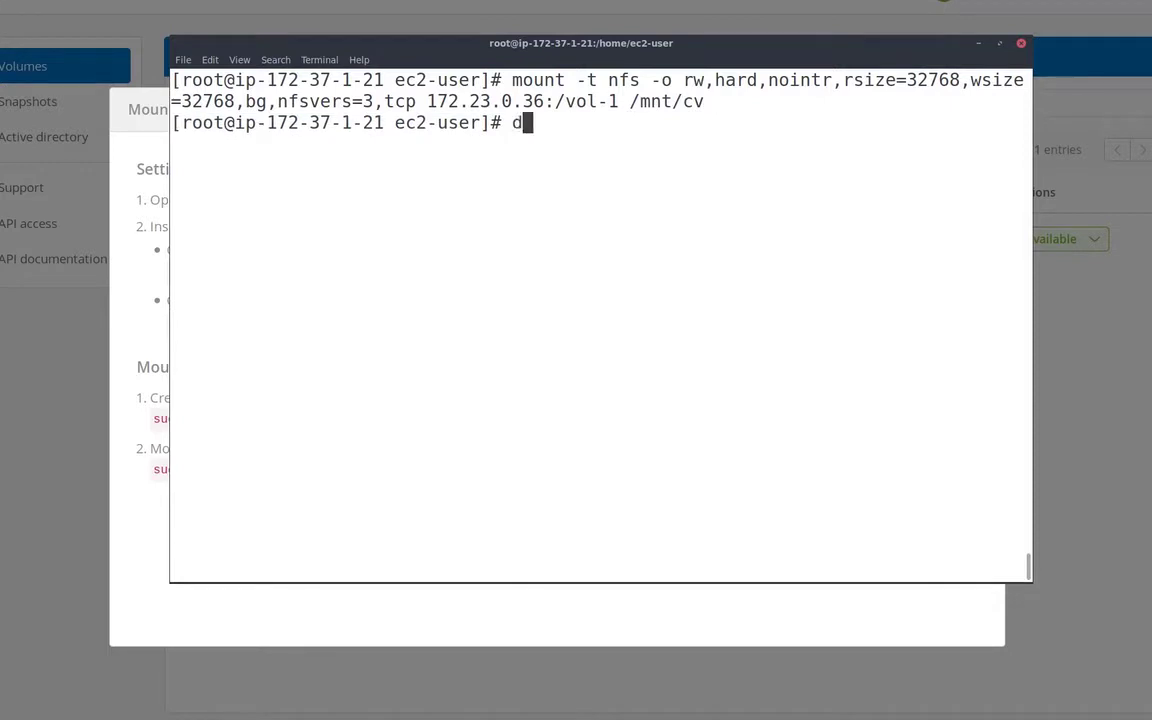
type("f -Th")
key("Return")
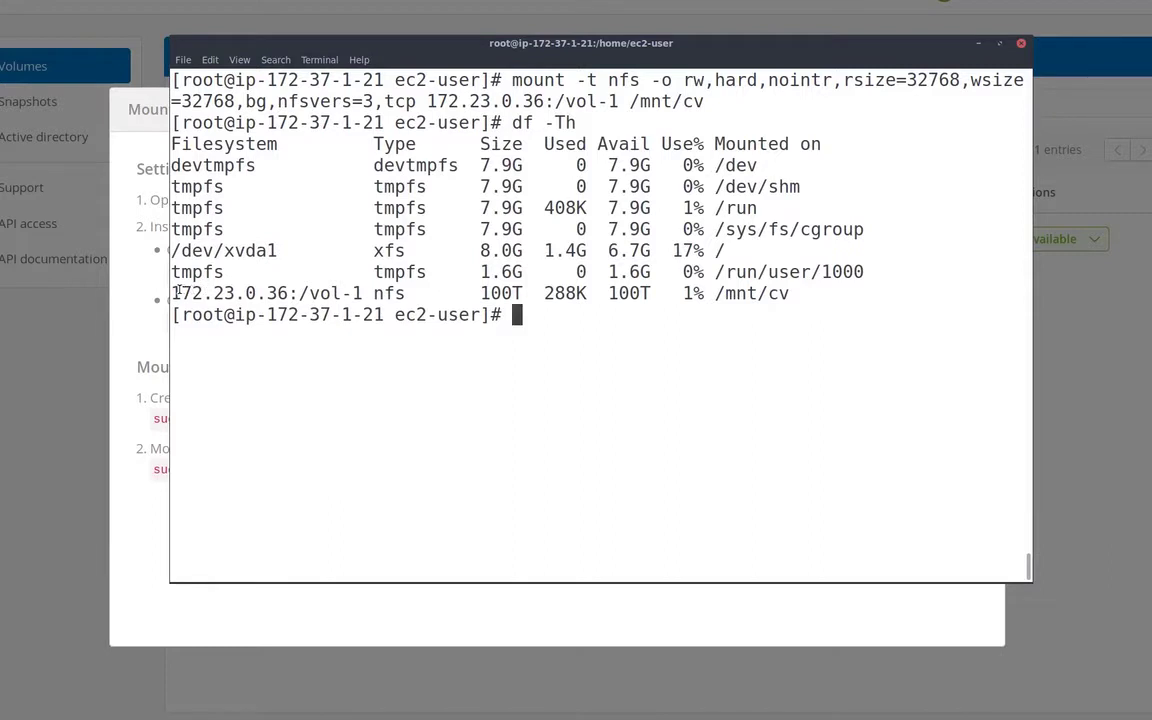
left_click_drag(173, 293, 789, 300)
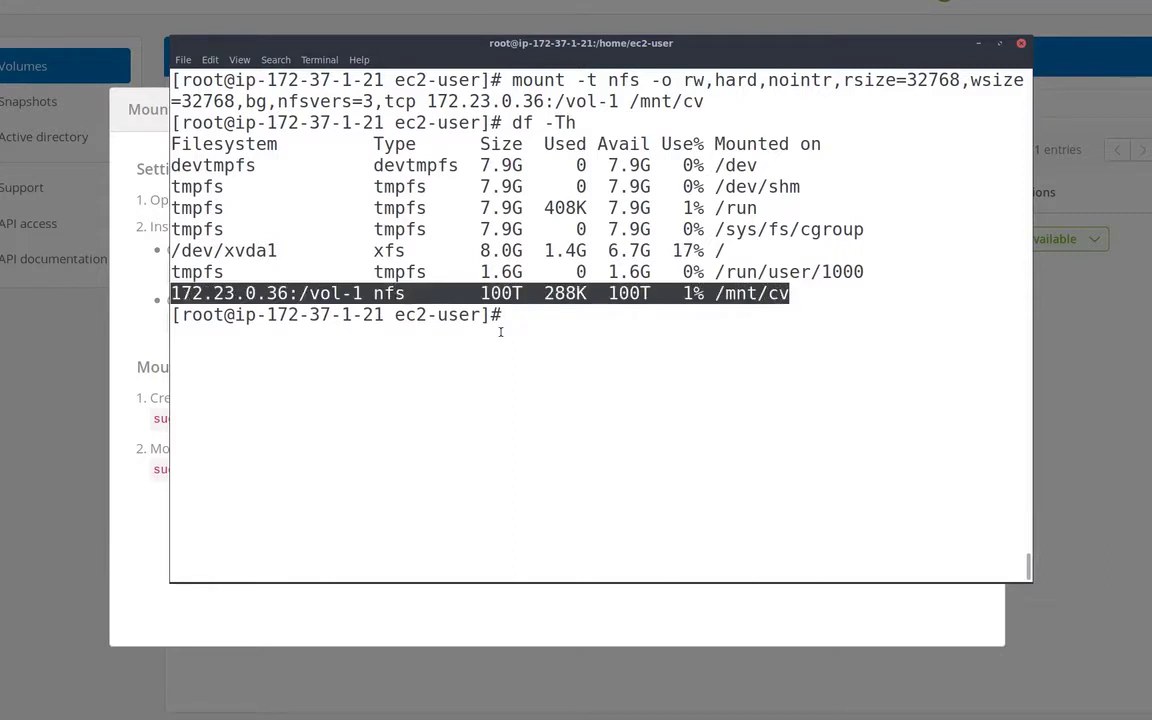
Write the output of df -Th to the file /mnt/cv/test on the mounted volume.
key("Up")
type(">/mnt/c")
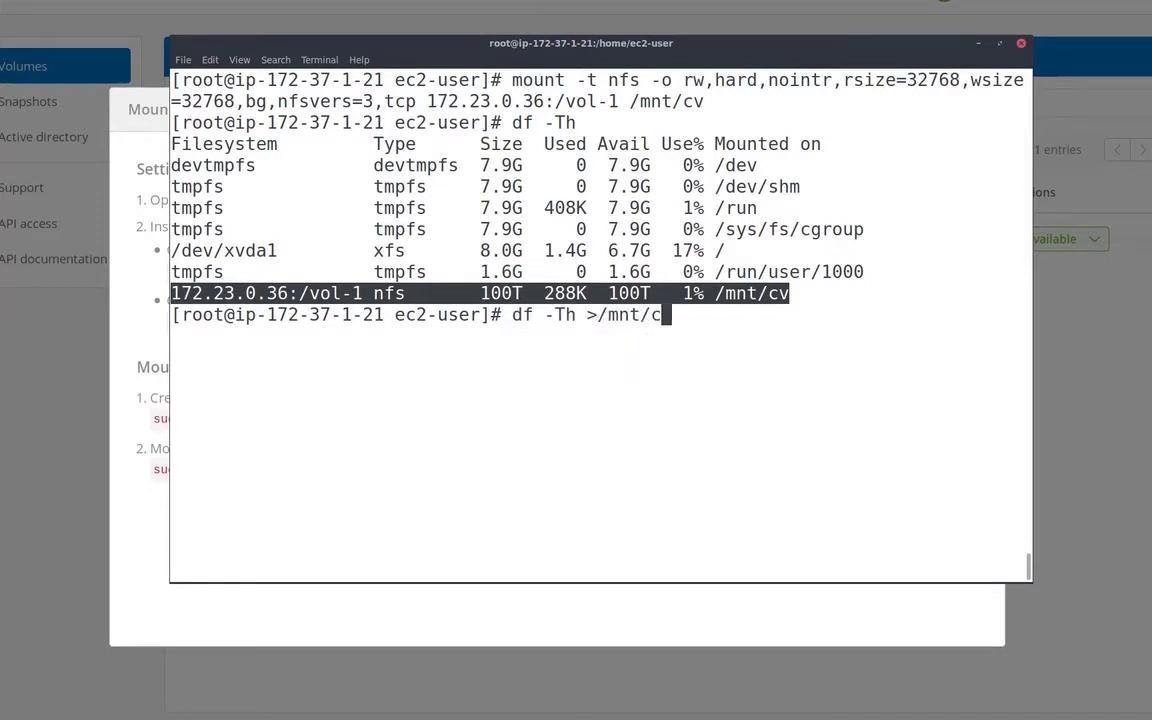
type("v/test")
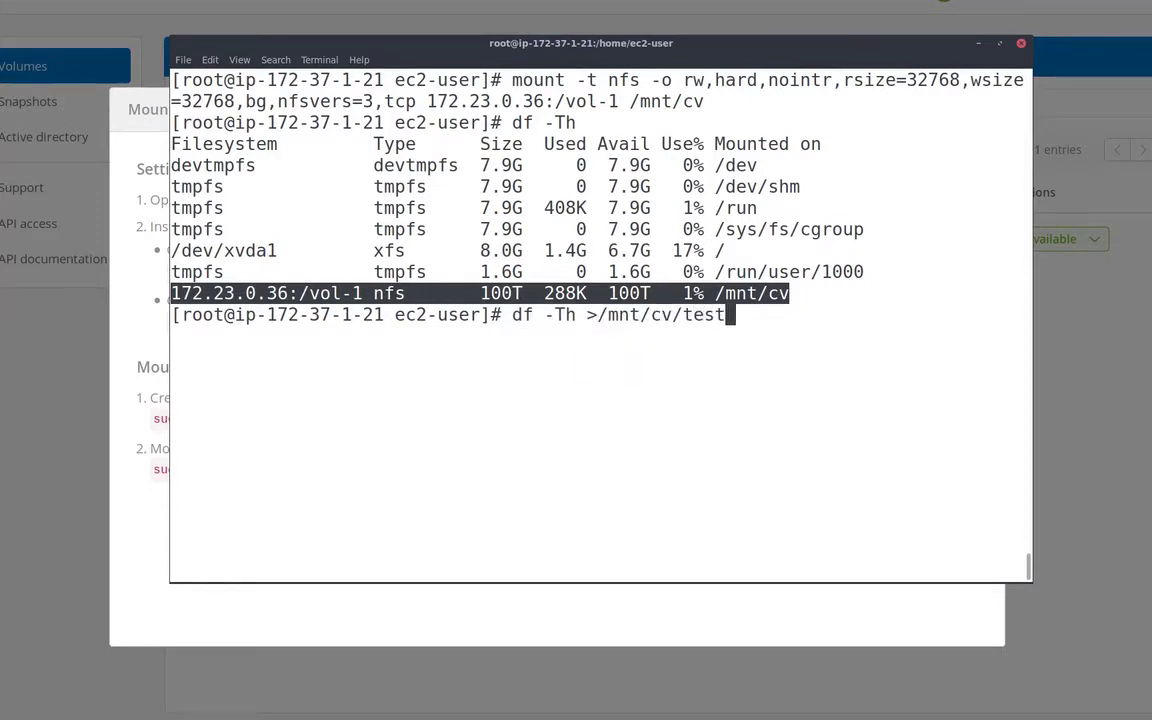
key("Return")
Display the contents of /mnt/cv/test with cat and list the file's details with ls -lh.
type("cat")
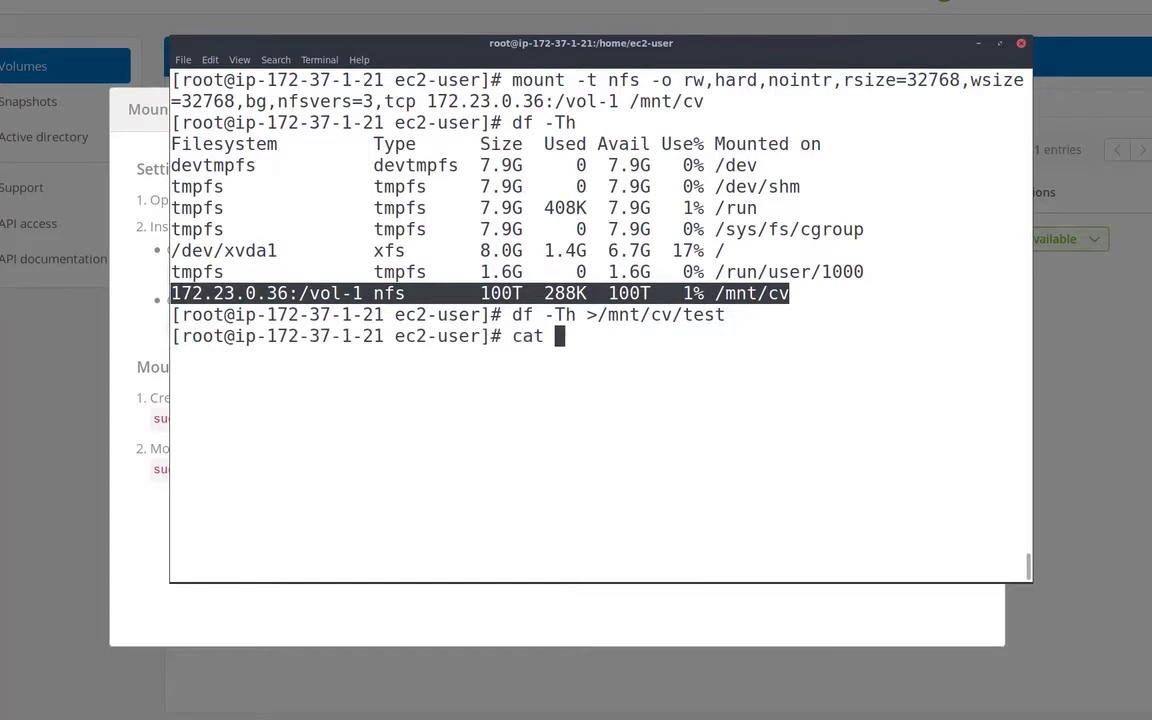
double_click(630, 314)
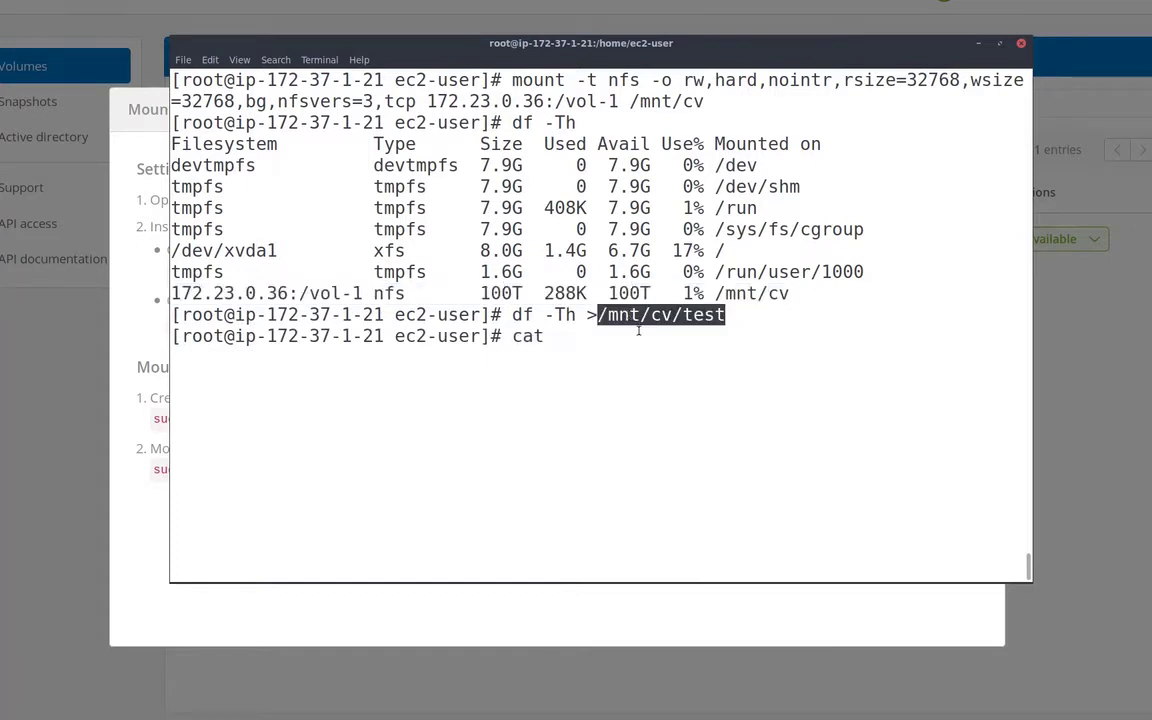
middle_click(638, 328)
key("Return")
type("ls -lh")
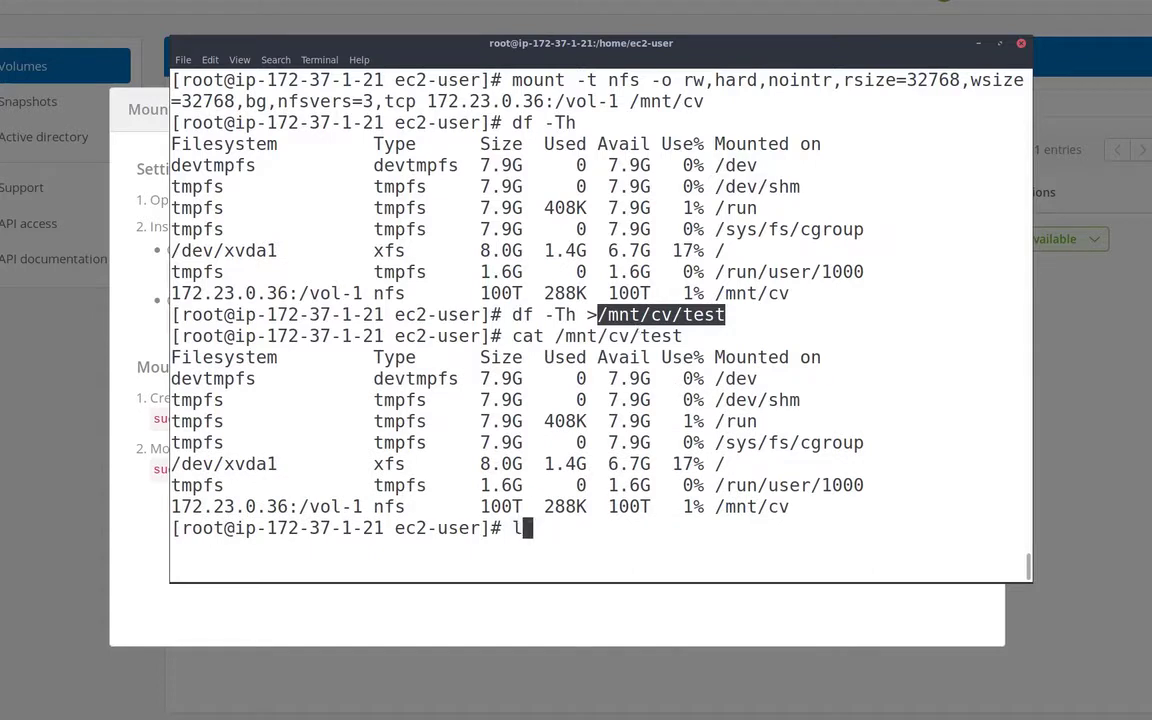
middle_click(681, 337)
key("Return")
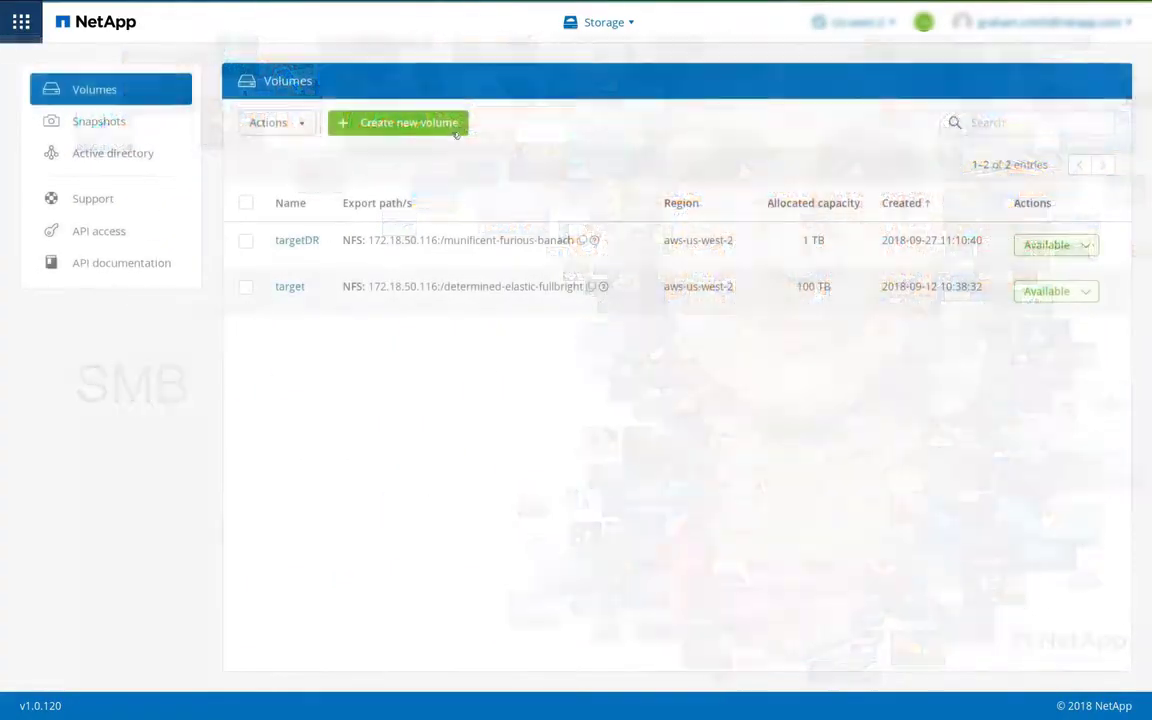
Start a new volume using the SMB protocol and name it SMB-Share.
left_click(449, 125)
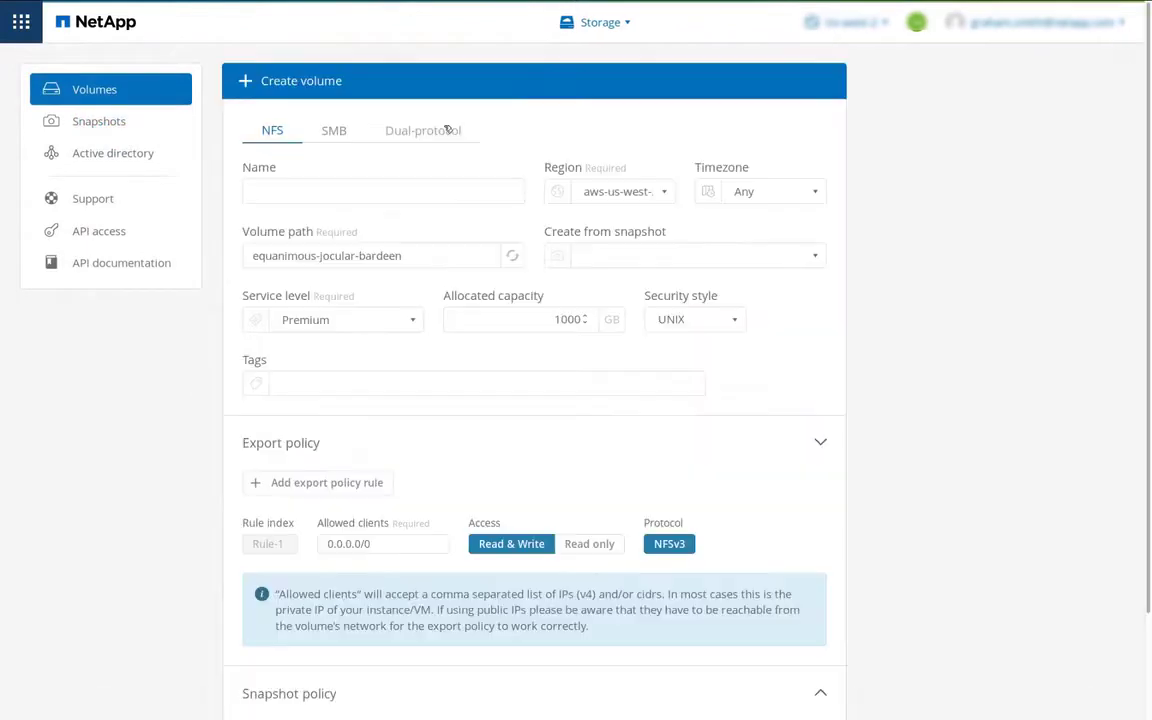
left_click(340, 131)
left_click(296, 193)
type("SMB-Share")
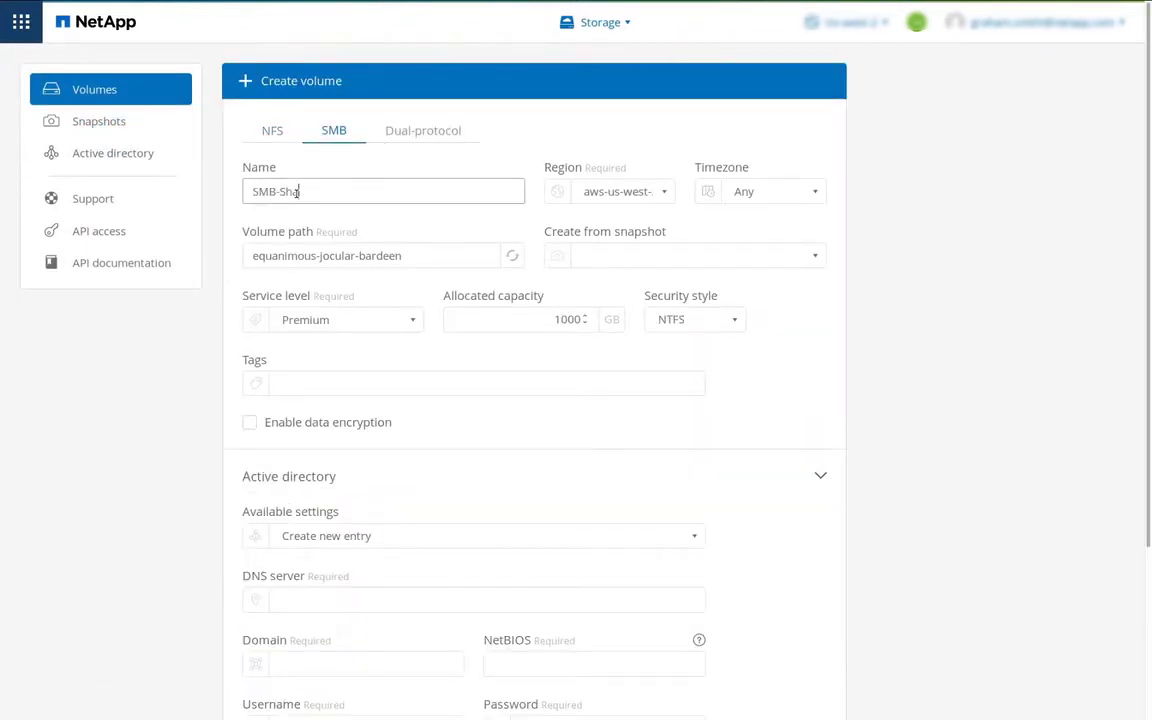
Set the SMB volume's path to SMB-share1 and choose the Premium service level.
left_click(417, 259)
left_click_drag(413, 259, 247, 255)
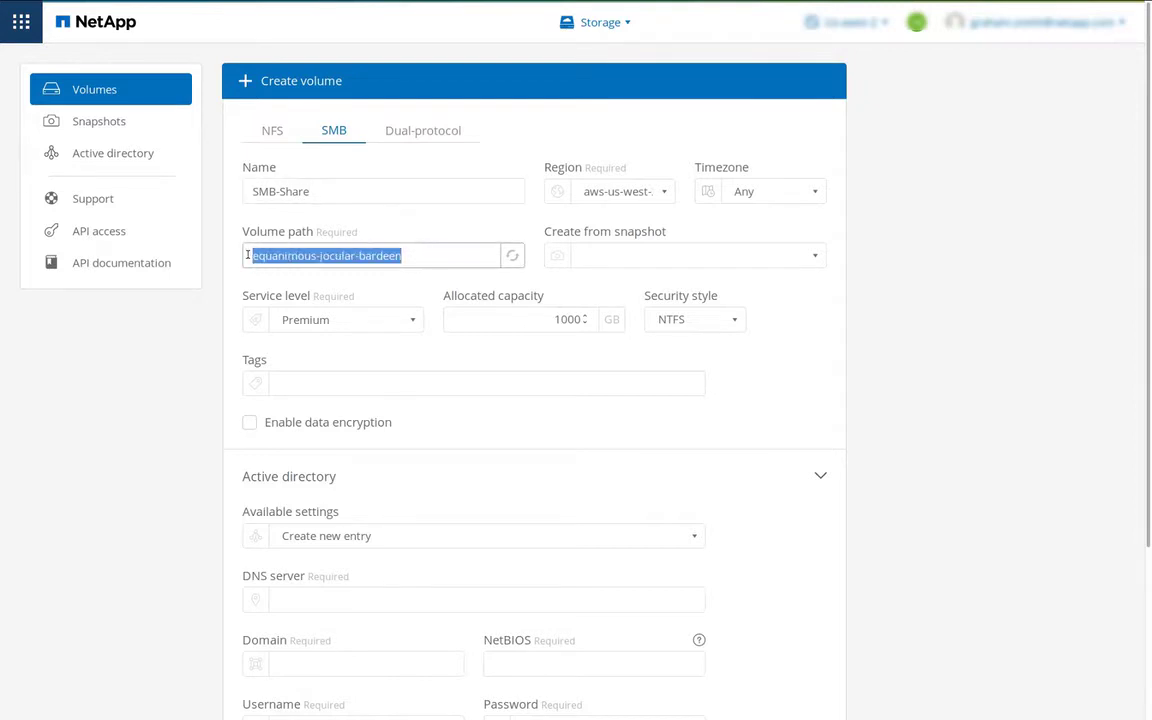
type("SMB")
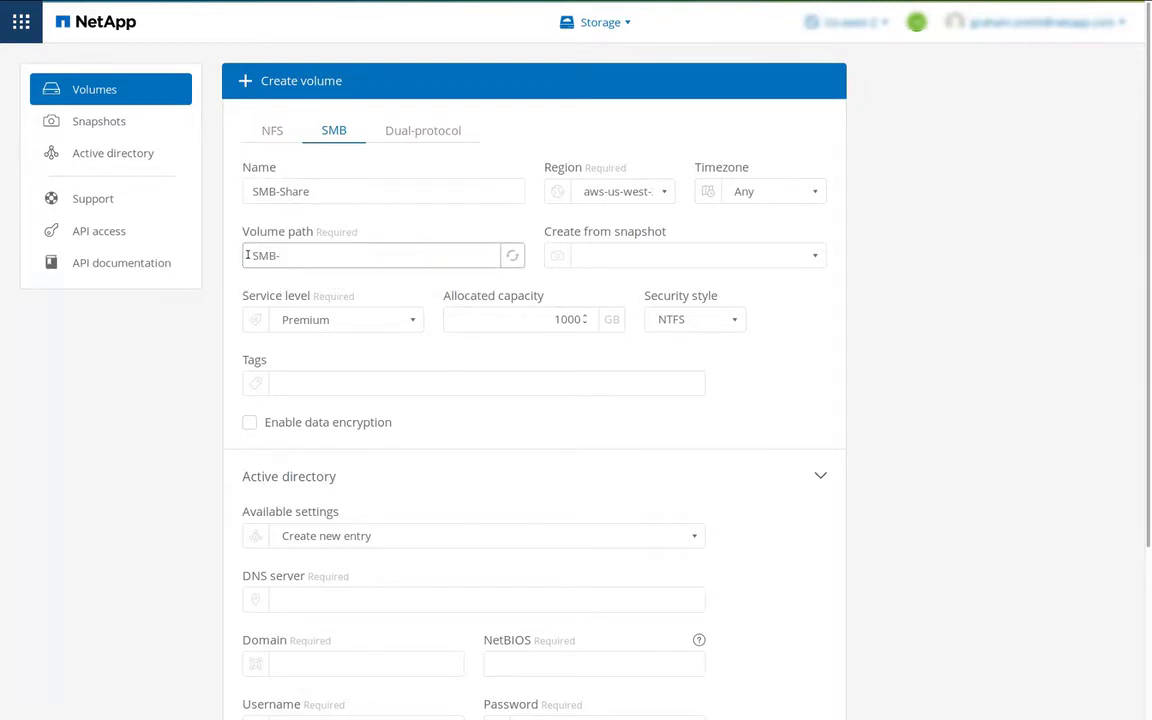
type("-share1")
left_click(413, 322)
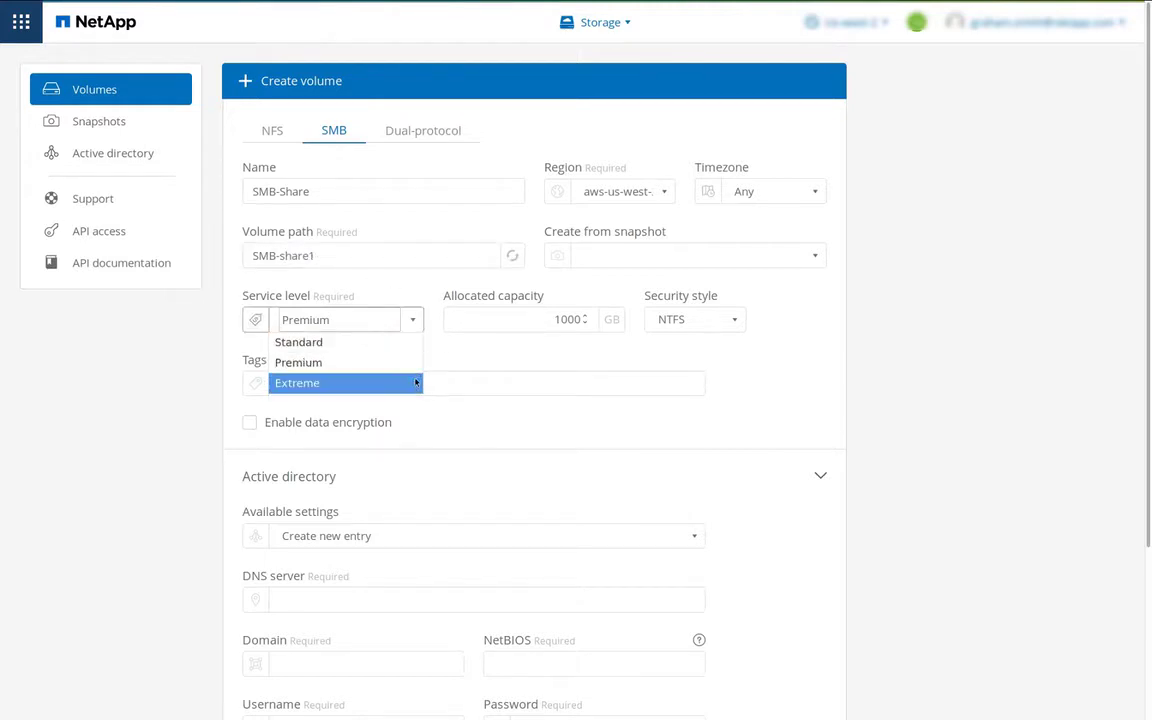
left_click(416, 371)
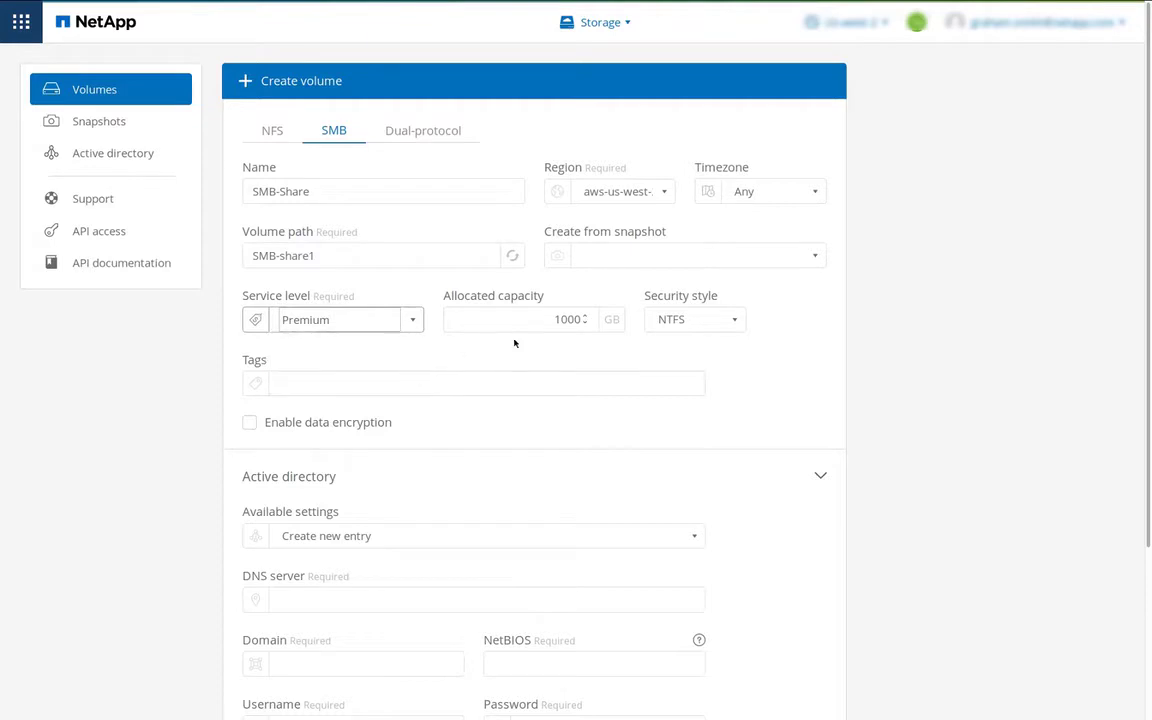
Set the SMB volume's allocated capacity to 10000 GB and add the tag SMB.
left_click(564, 320)
type("0")
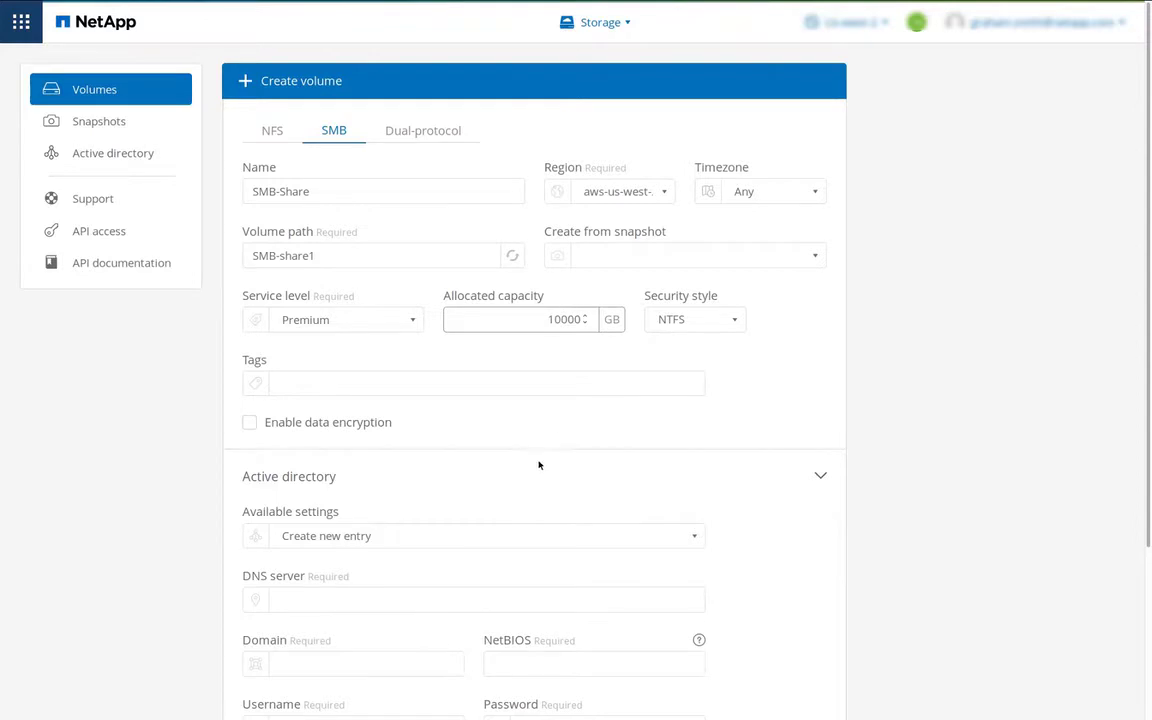
scroll(538, 465, "down", 4)
left_click(319, 188)
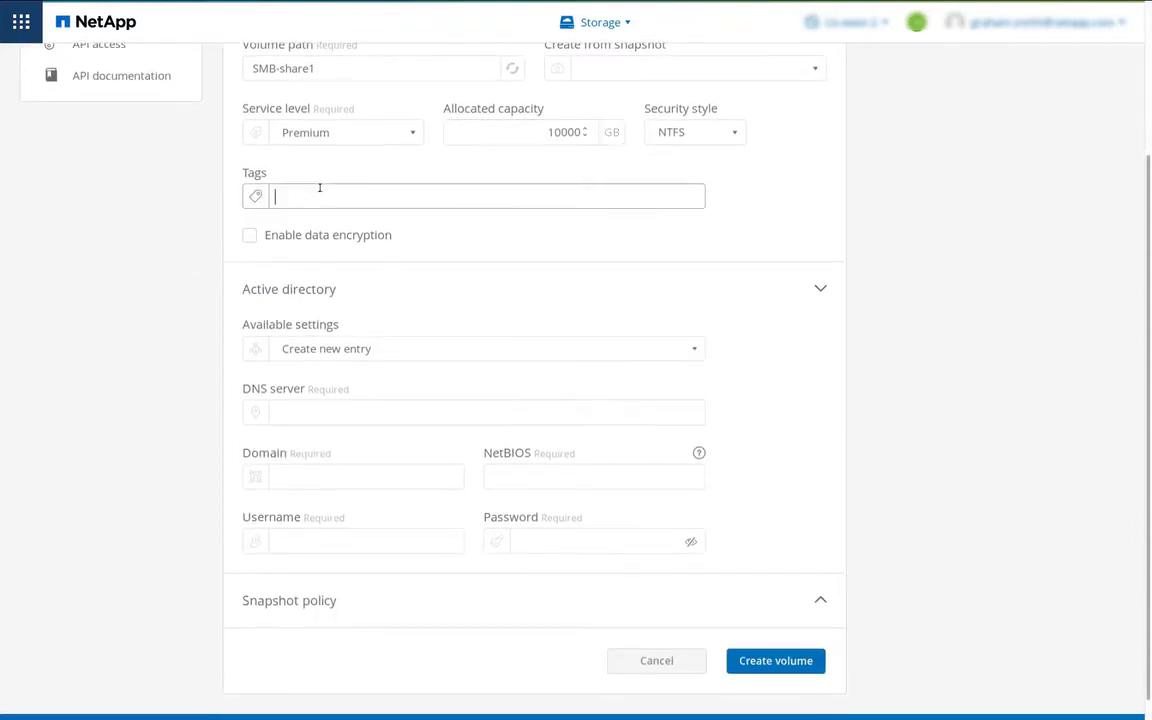
type("SMB")
key("Return")
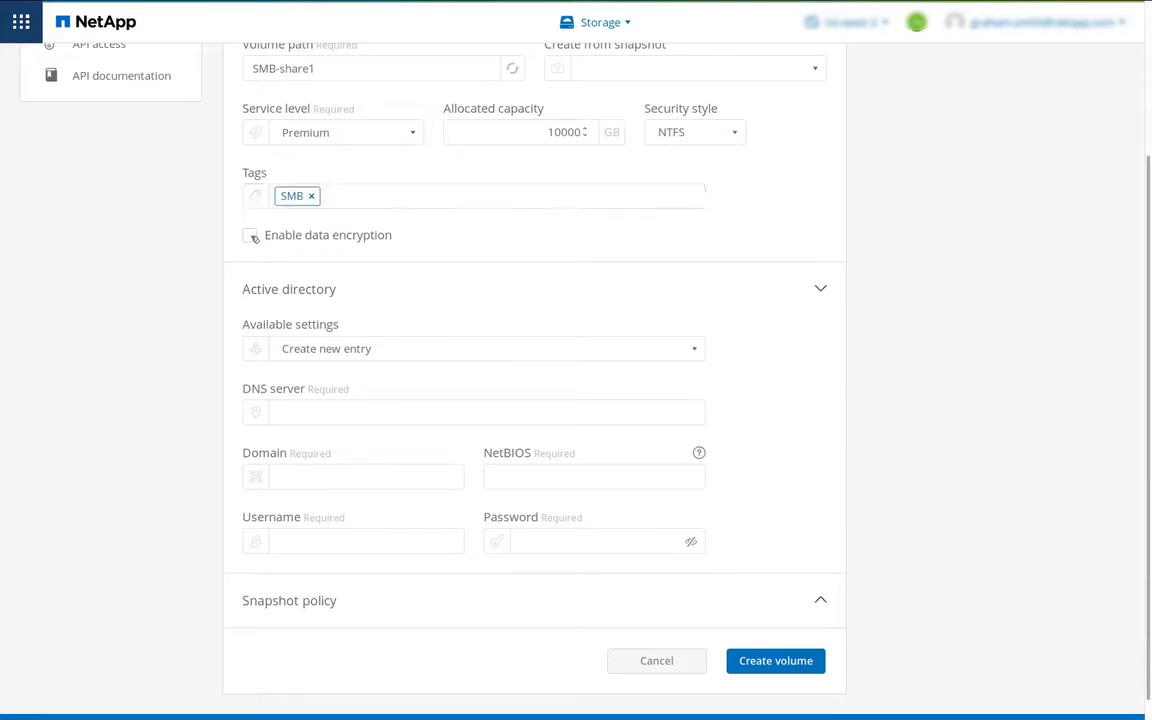
Enable data encryption, choose the existing \\w2.cv-pm.local\<...> Active Directory settings, and create the SMB volume.
left_click(475, 357)
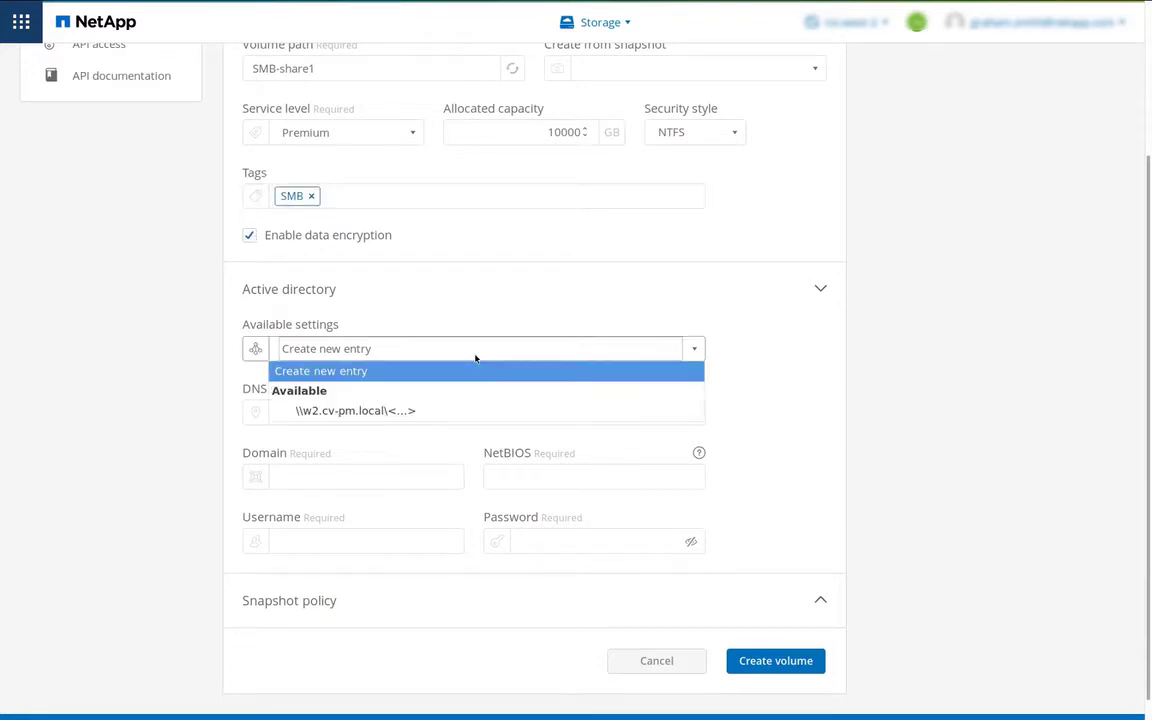
left_click(488, 411)
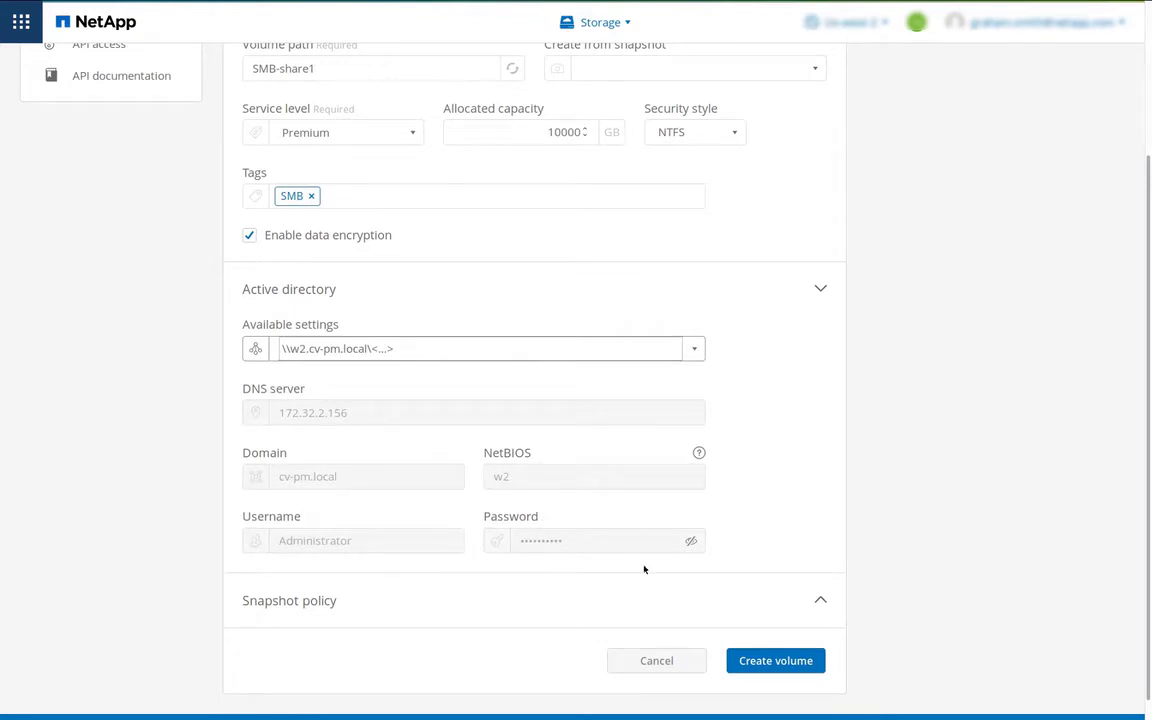
left_click(765, 661)
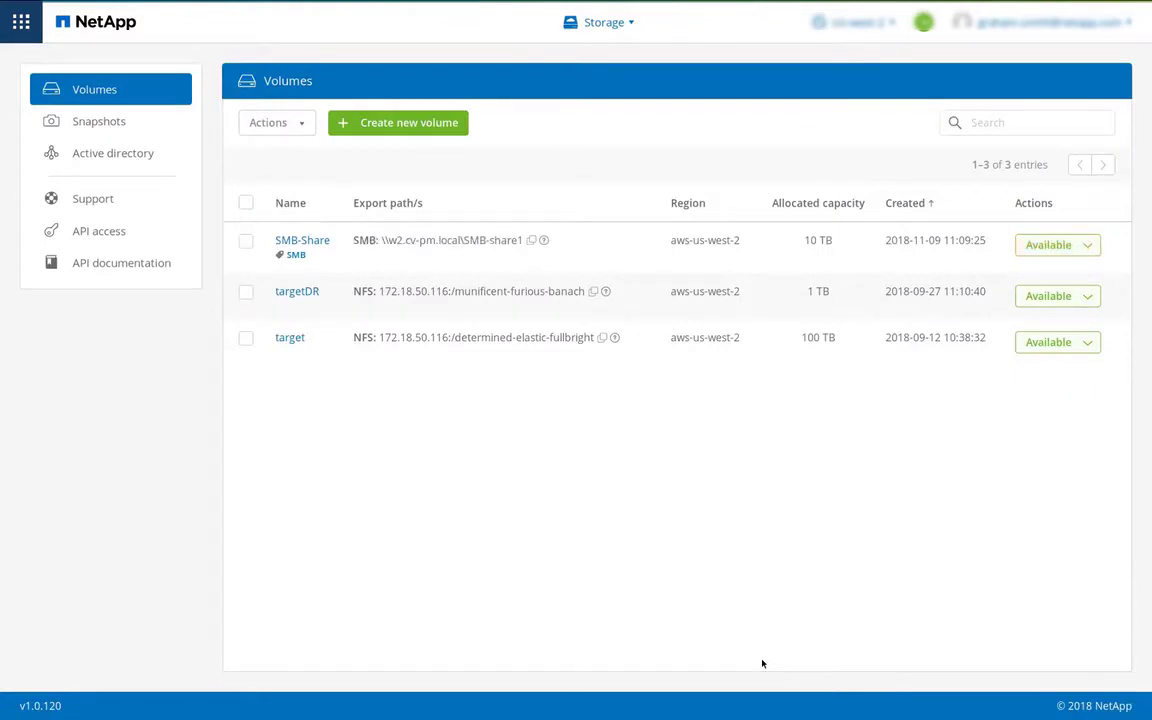
Open the mount instructions for SMB-Share and copy the folder path \\w2.cv-pm.local\SMB-share1.
left_click(545, 241)
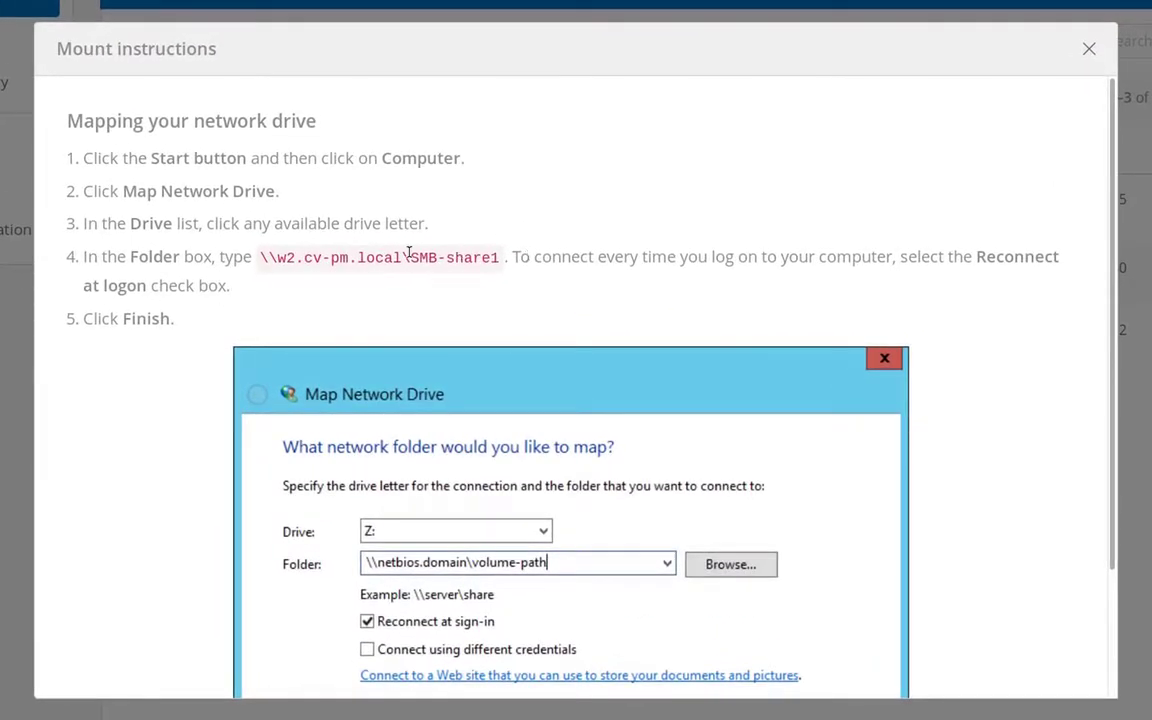
left_click_drag(259, 258, 497, 258)
key("ctrl+c")
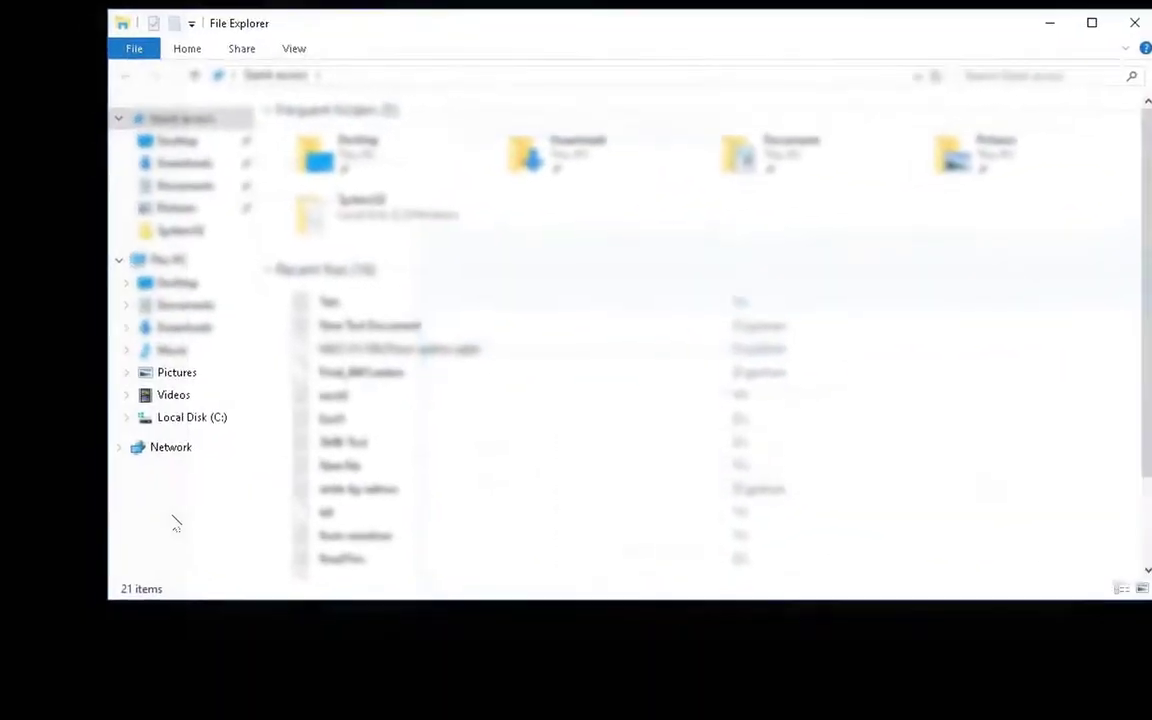
Switch to File Explorer on the Windows machine and map network drive Z: to \\w2.cv-pm.local\SMB-share1.
right_click(27, 528)
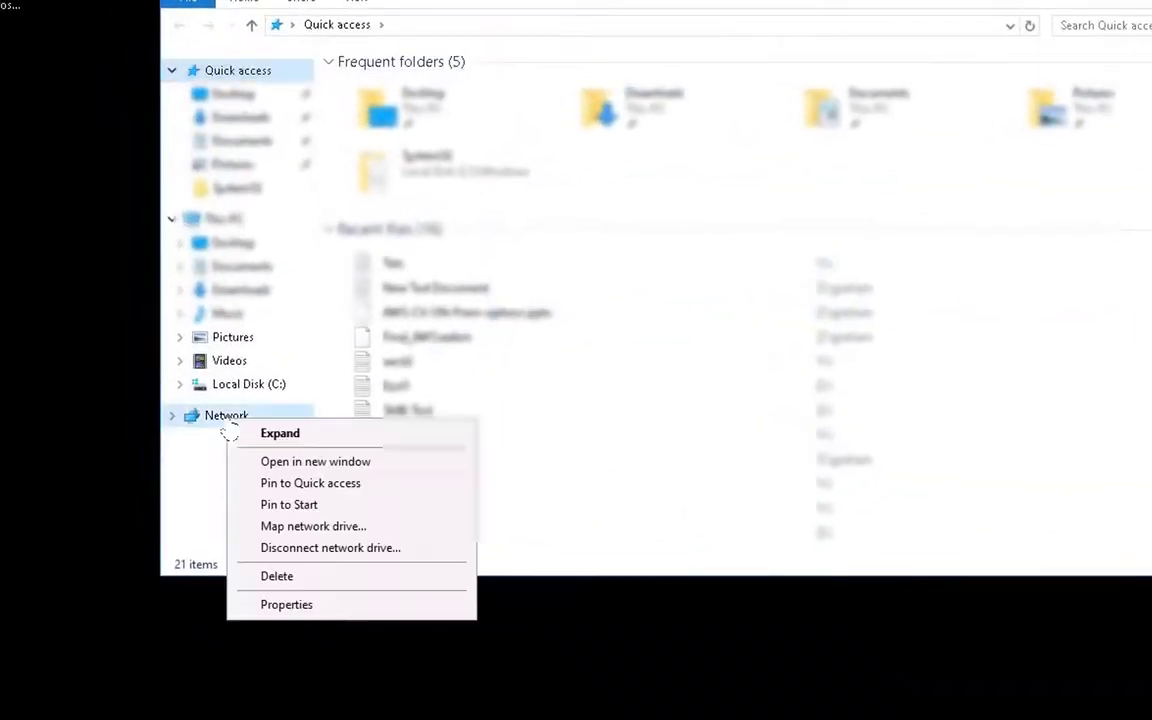
left_click(313, 526)
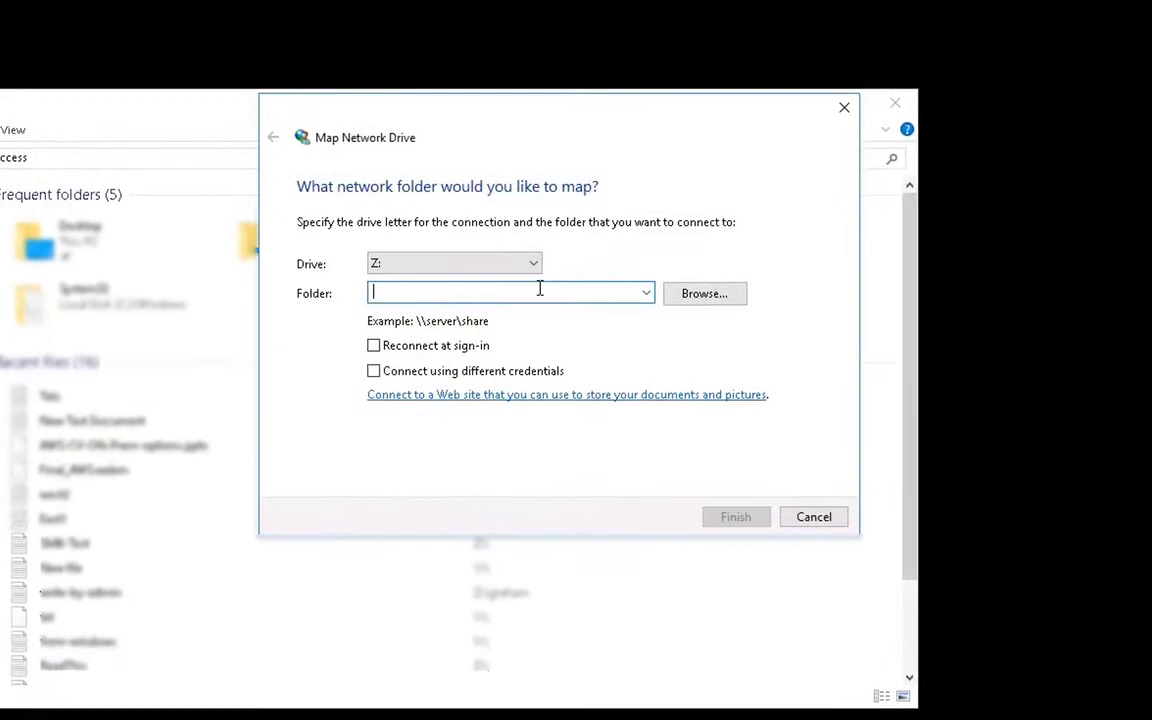
right_click(539, 289)
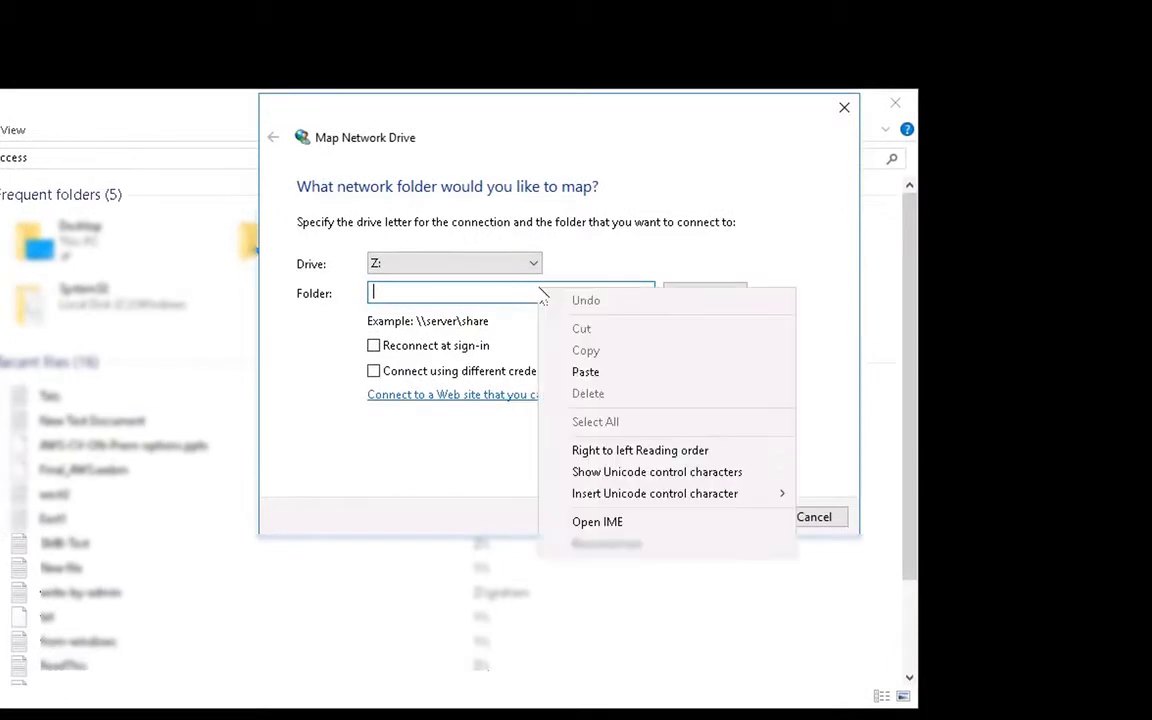
left_click(585, 374)
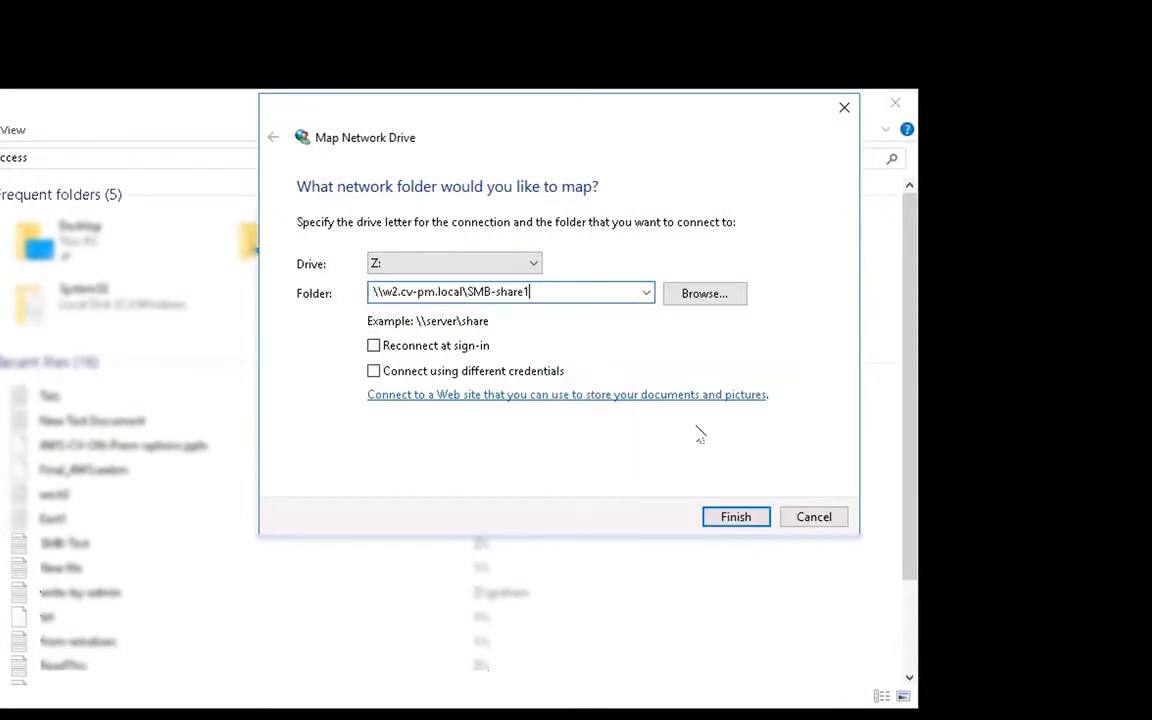
left_click(736, 516)
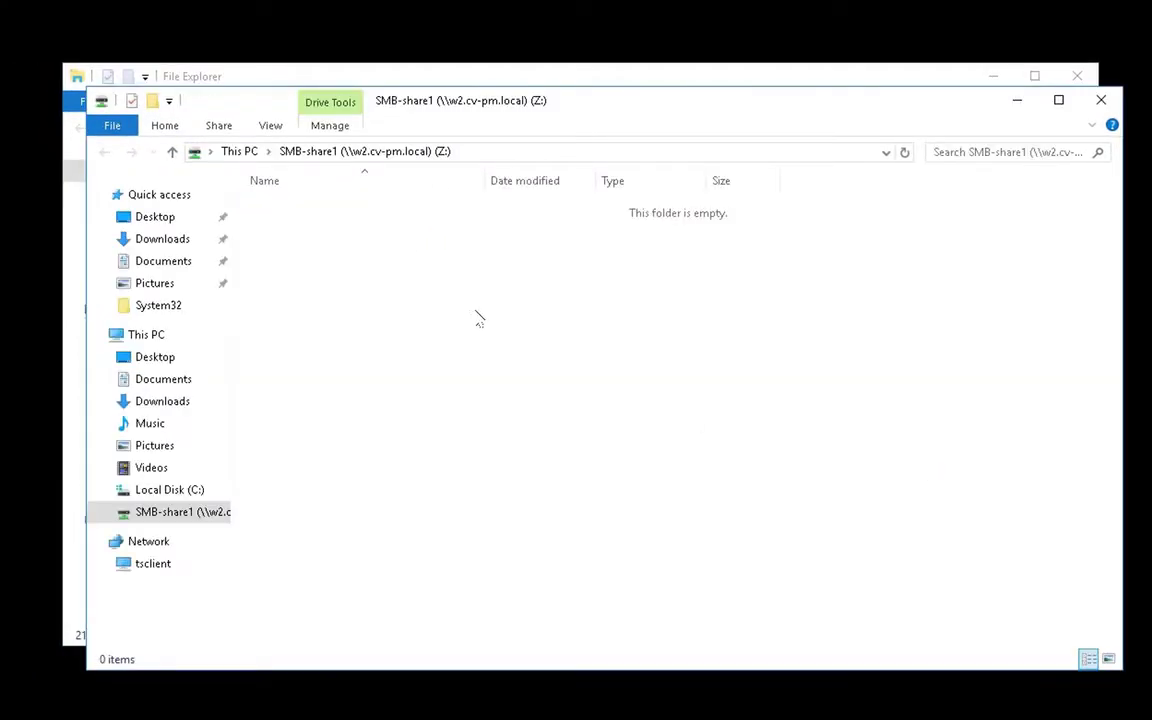
Create a new text document named Important on the mapped SMB-share1 drive.
right_click(476, 312)
mouse_move(581, 486)
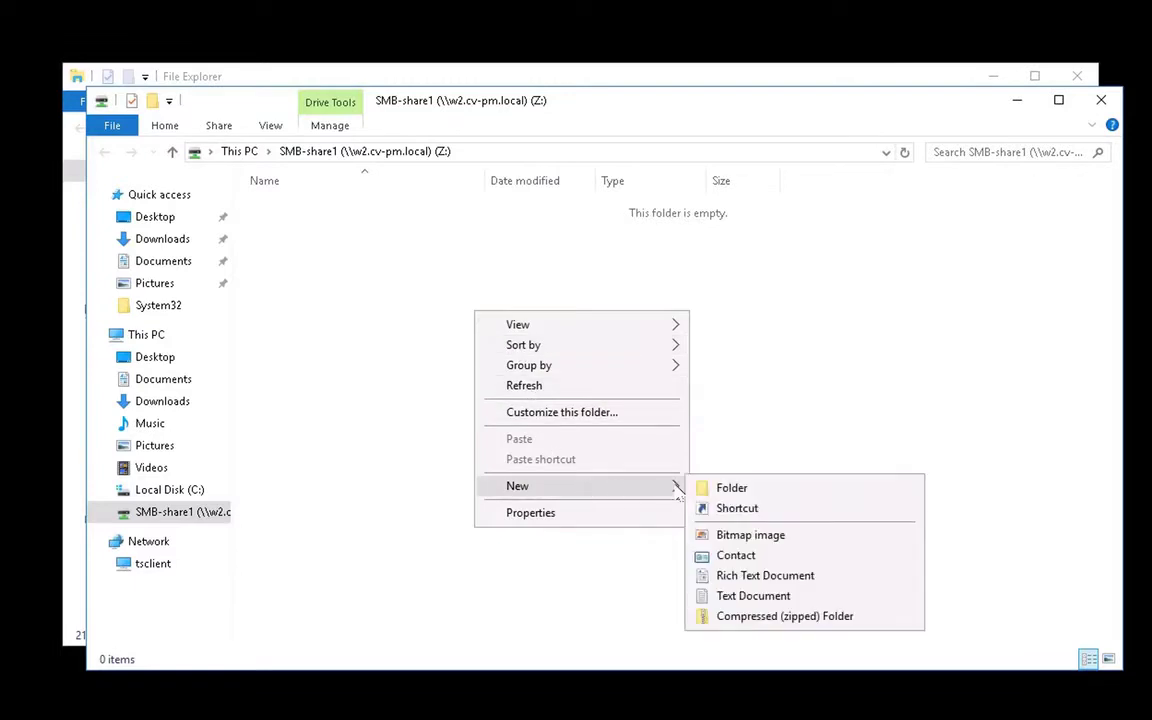
left_click(758, 594)
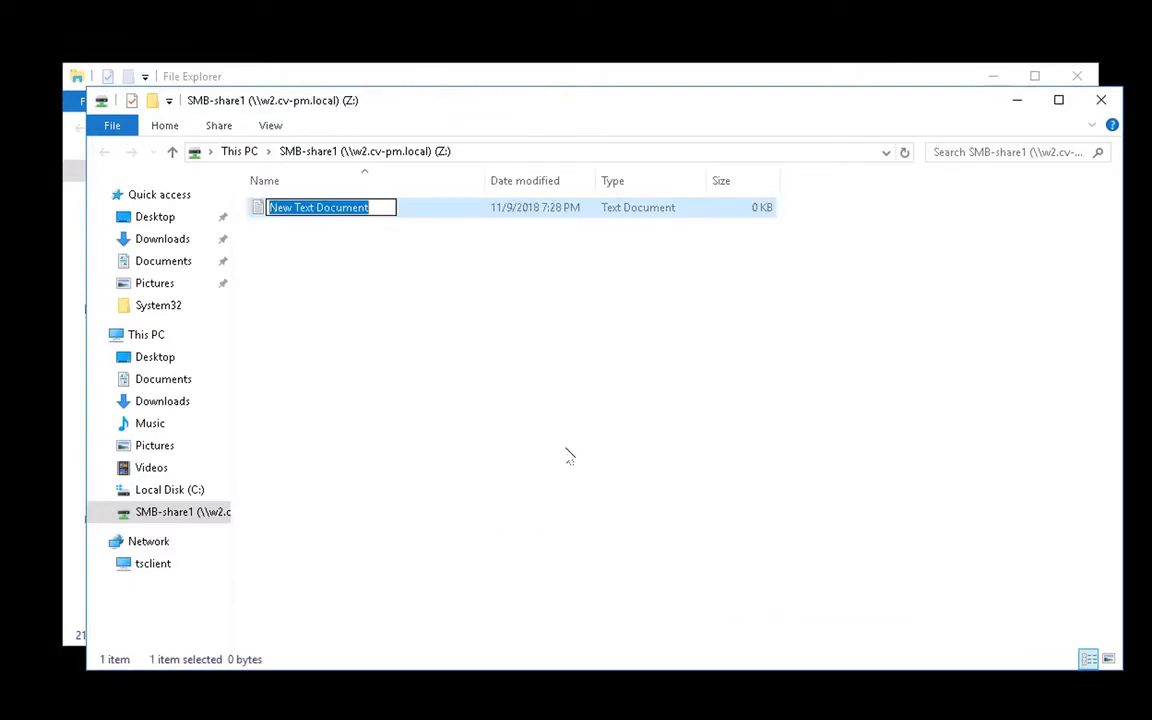
type("Important")
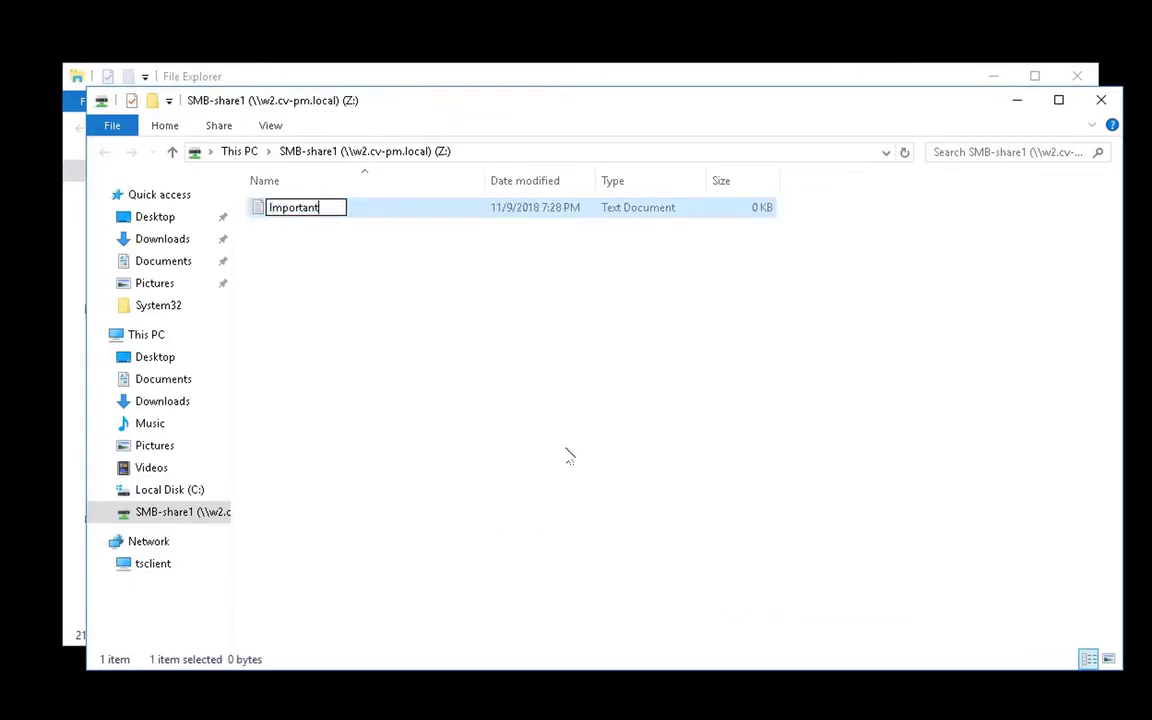
key("Return")
Edit the Important file in Notepad to contain "Something important", save it, and close Notepad.
right_click(318, 211)
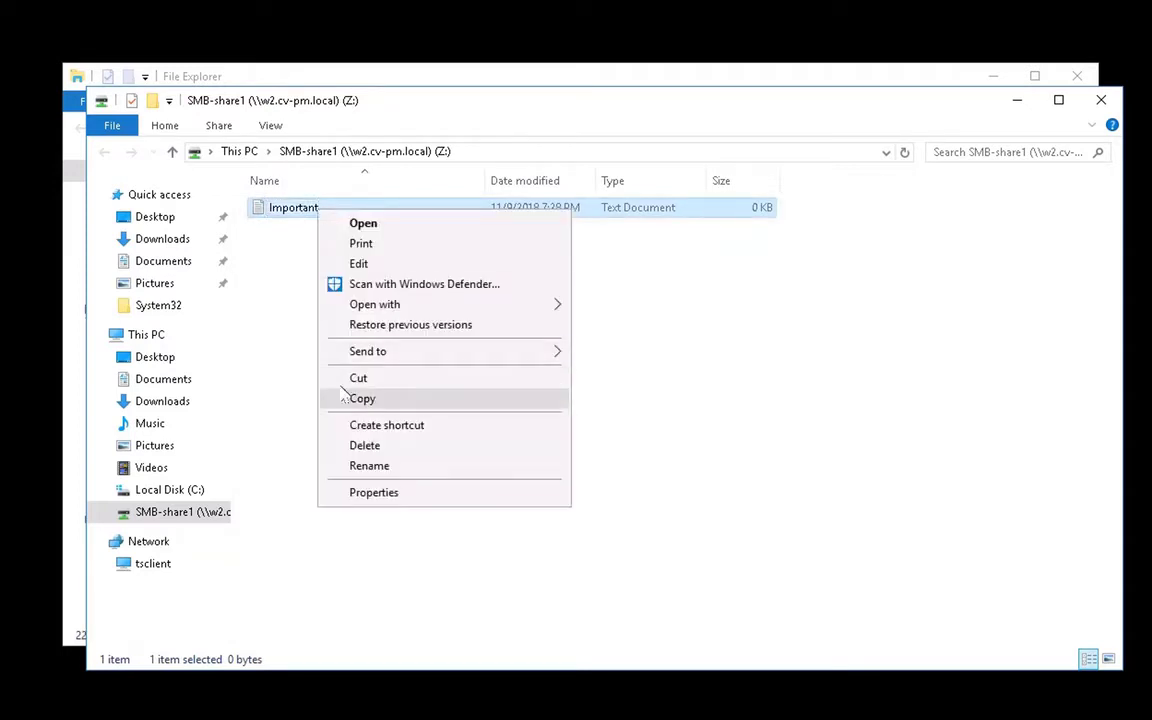
left_click(358, 263)
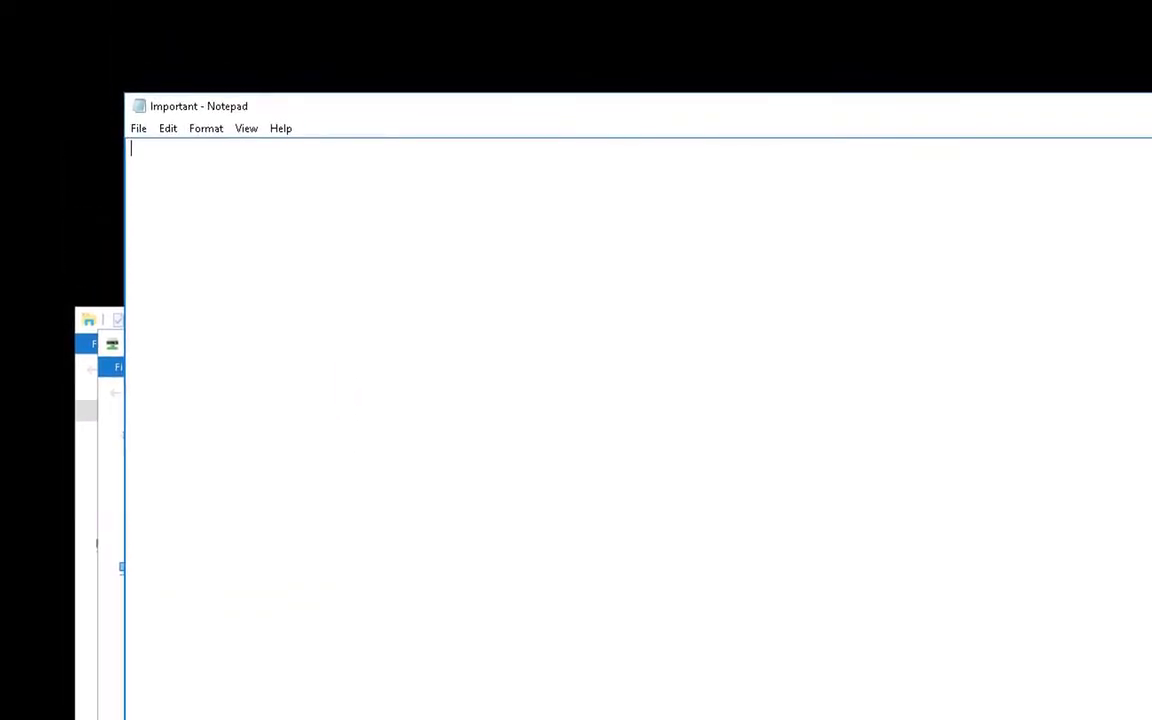
type("Something impor")
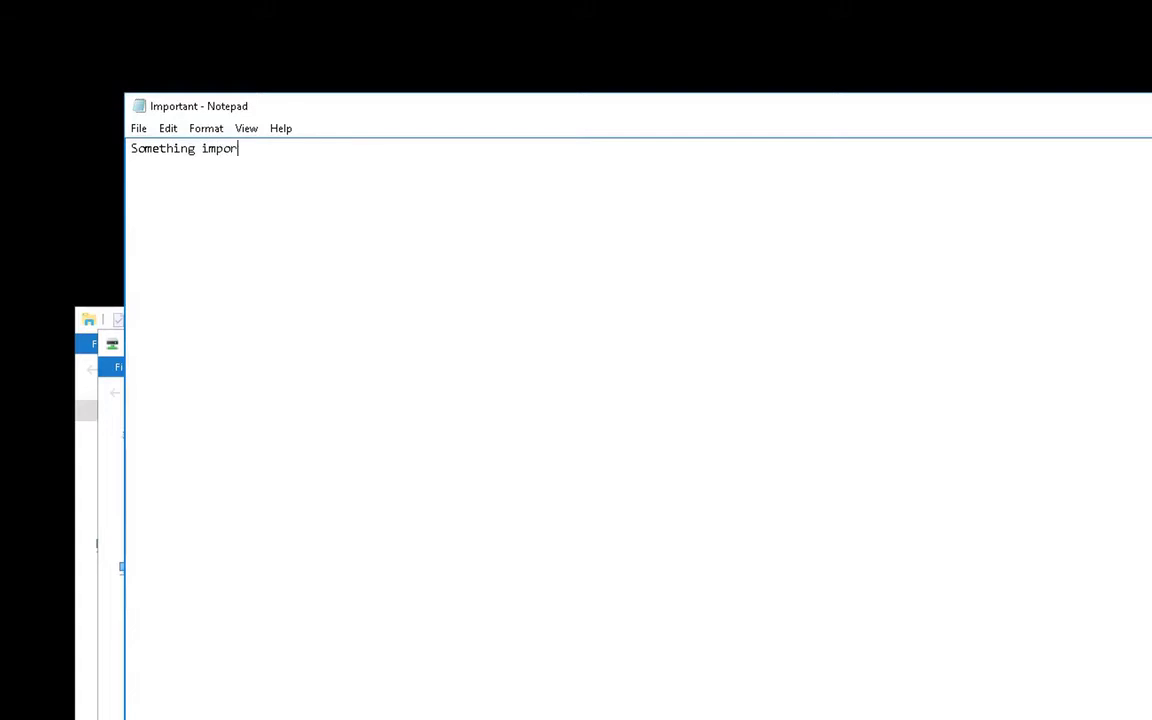
type("tant")
left_click(138, 128)
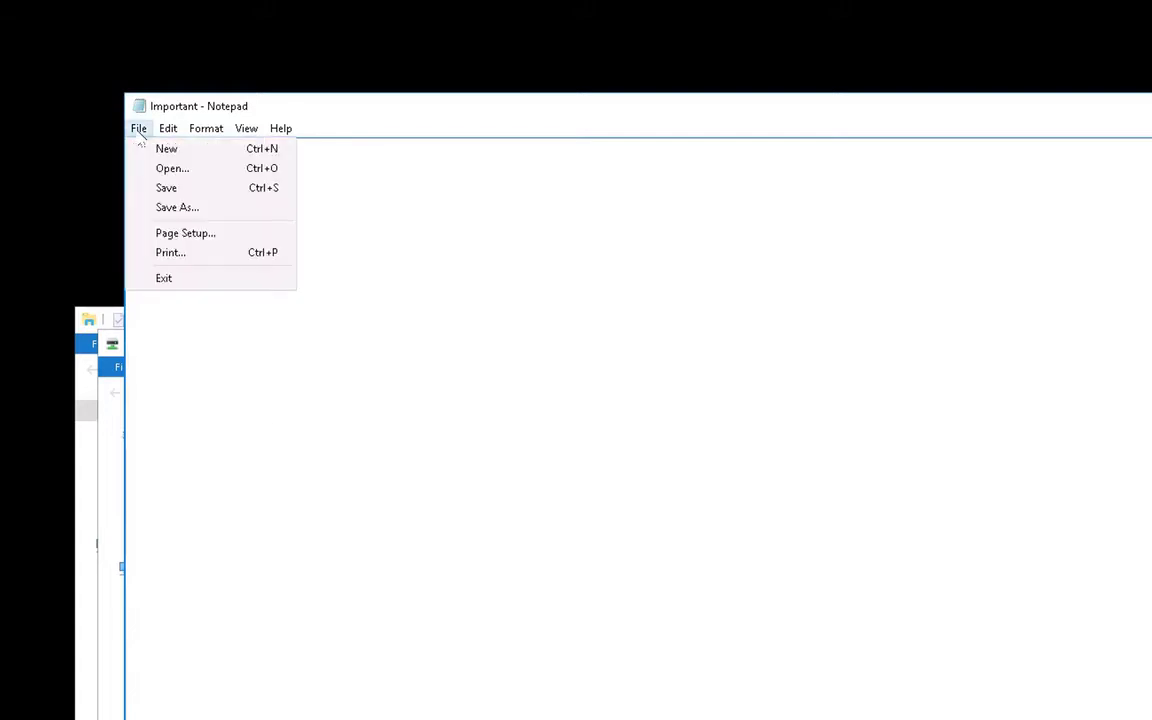
left_click(150, 187)
key("alt+f")
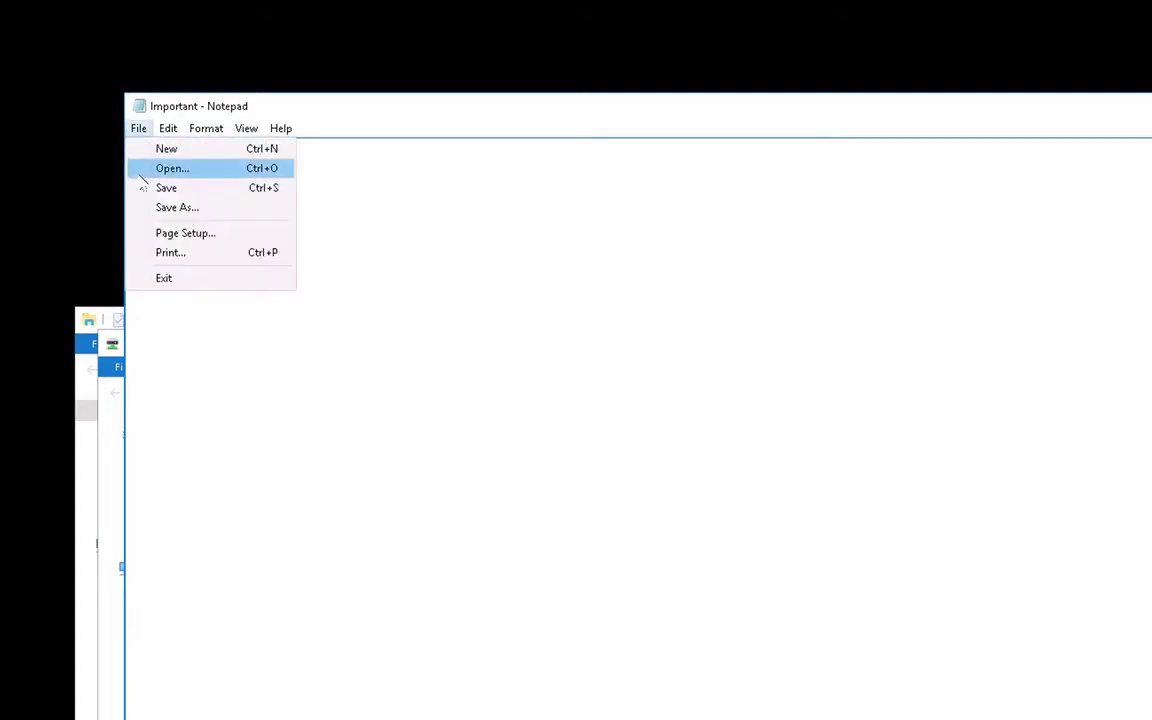
left_click(146, 279)
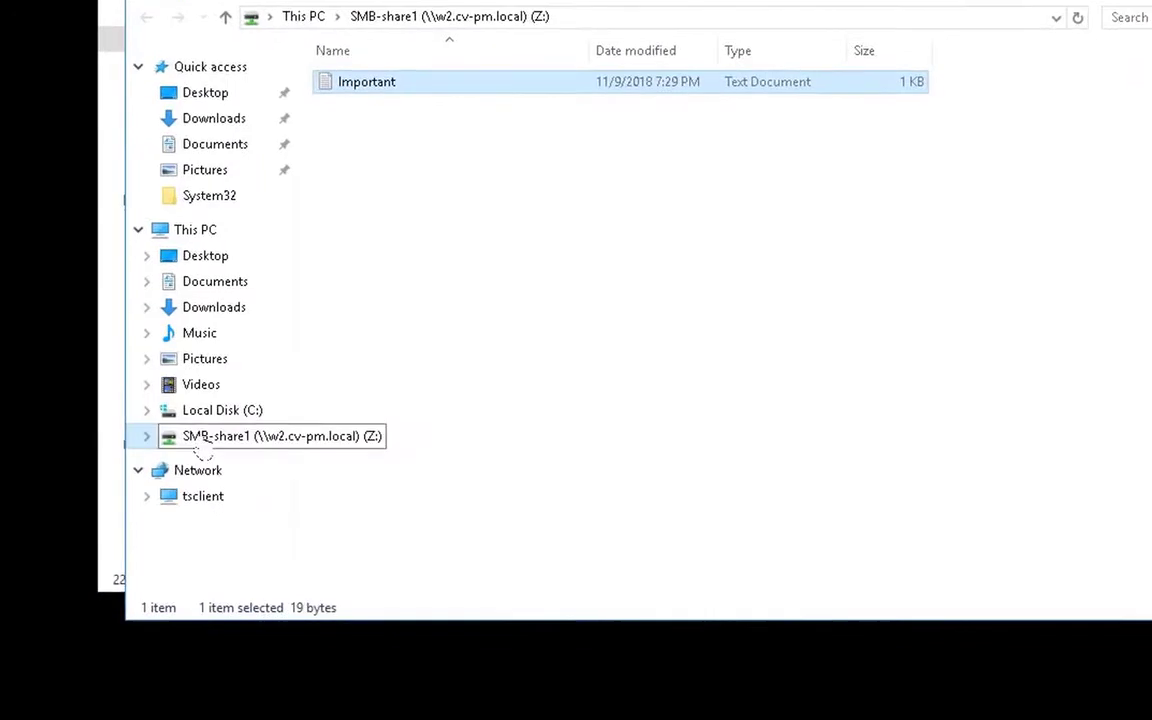
View the properties of the mapped SMB-share1 (Z:) drive.
right_click(200, 445)
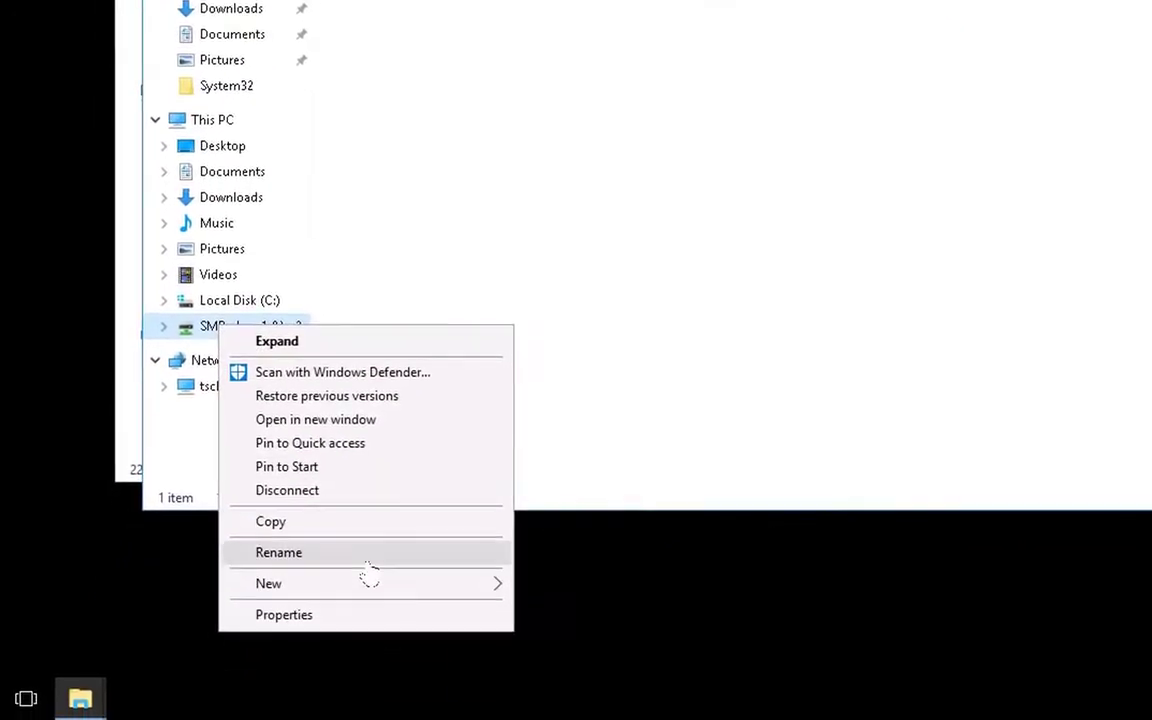
left_click(381, 622)
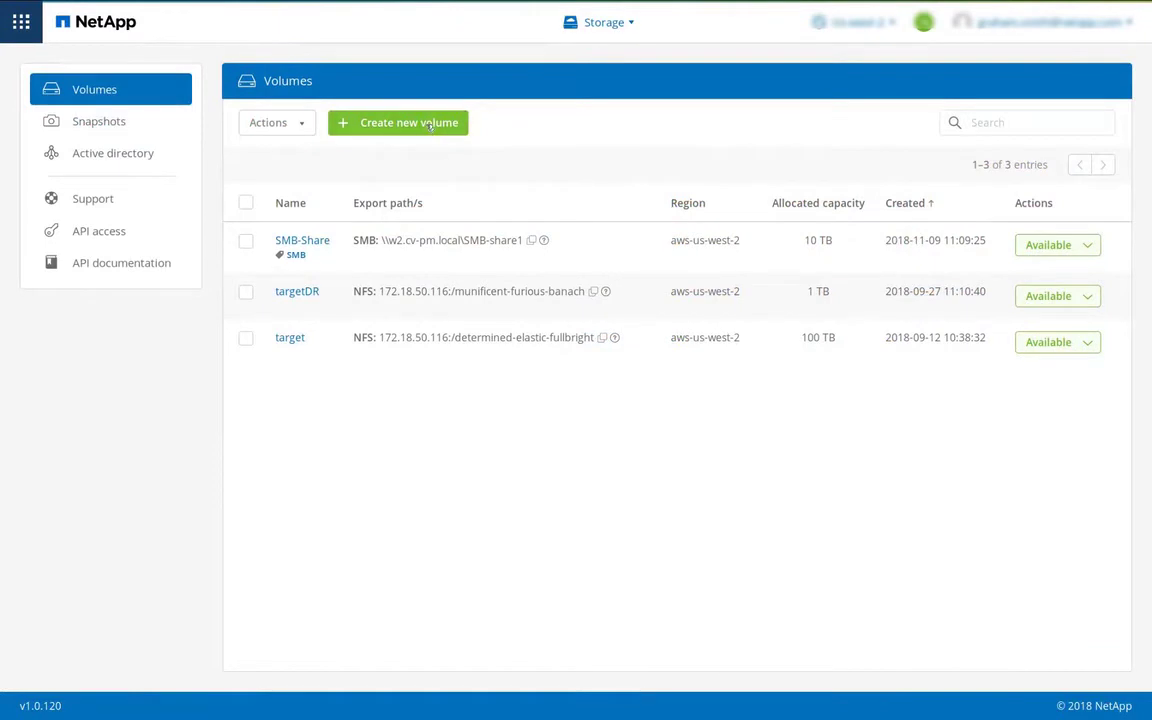
In NetApp Cloud Volumes, start a new dual-protocol volume named Dual with the volume path nfs-smb.
left_click(430, 123)
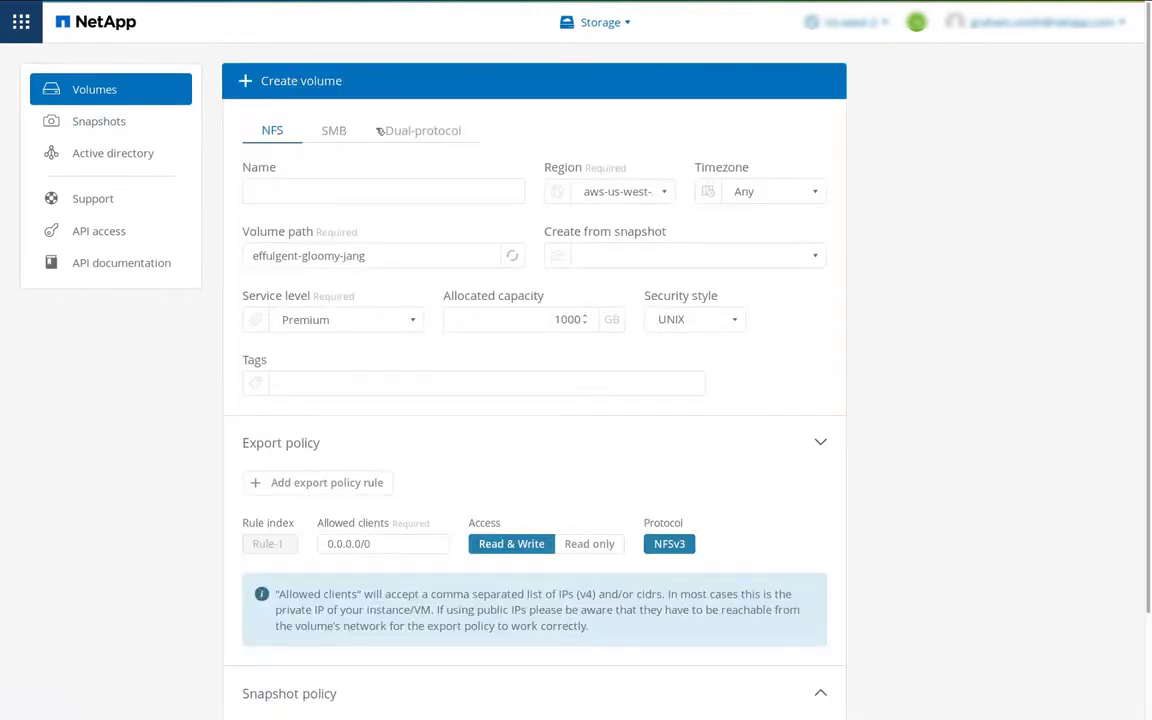
left_click(380, 130)
left_click(385, 189)
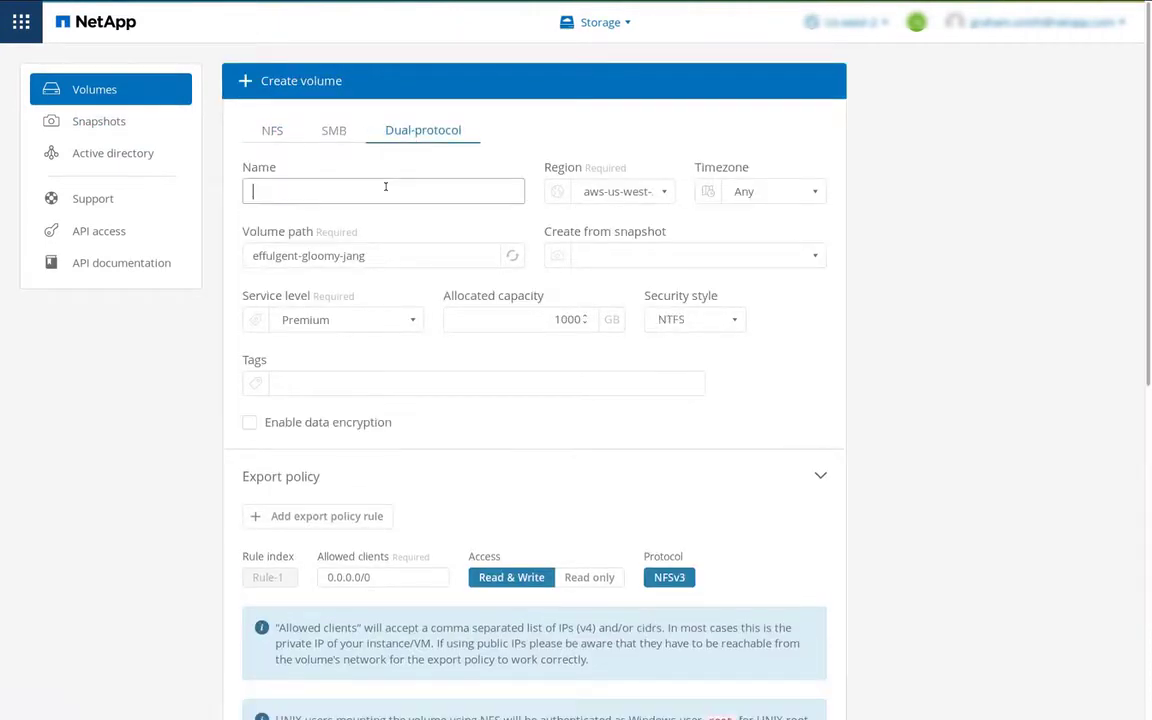
type("Dual")
left_click_drag(383, 256, 250, 256)
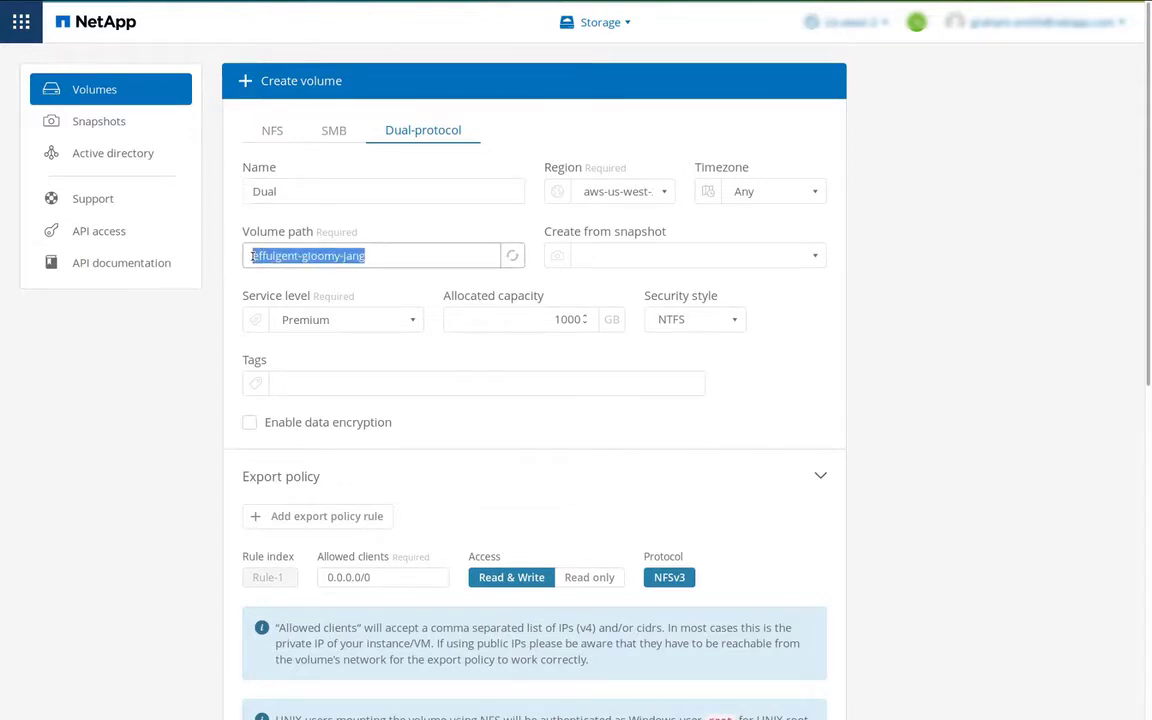
type("nfs-smb")
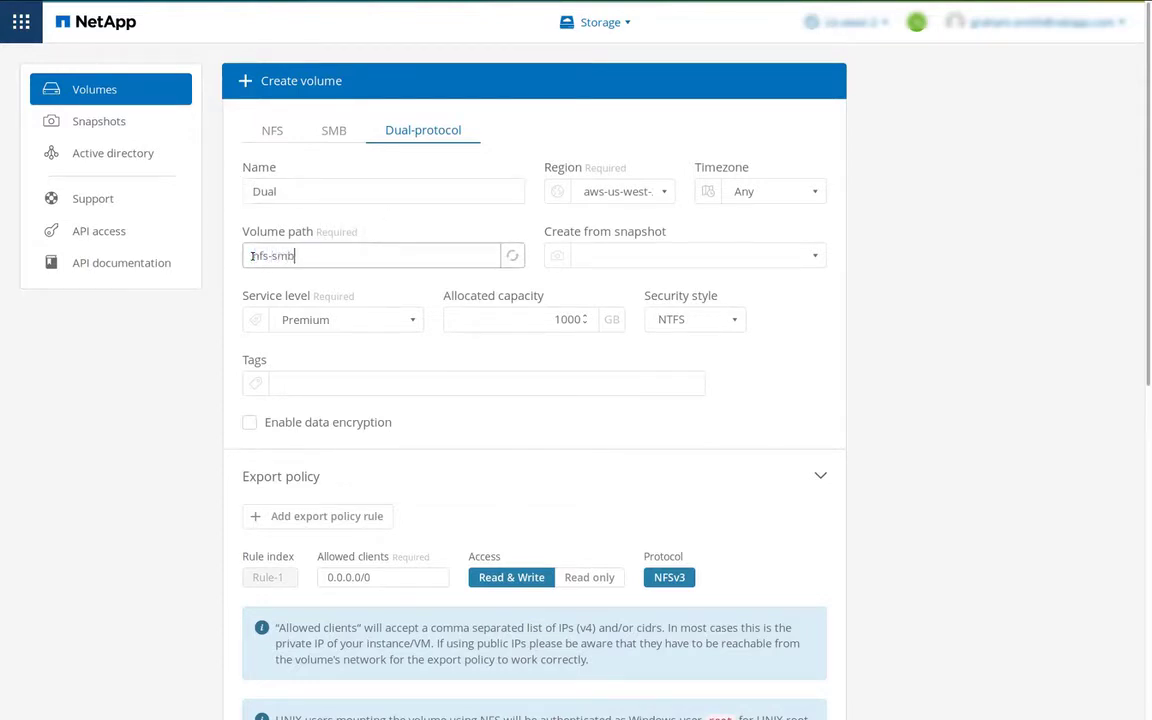
Switch the dual-protocol volume's security style to UNIX and back to NTFS.
left_click(412, 320)
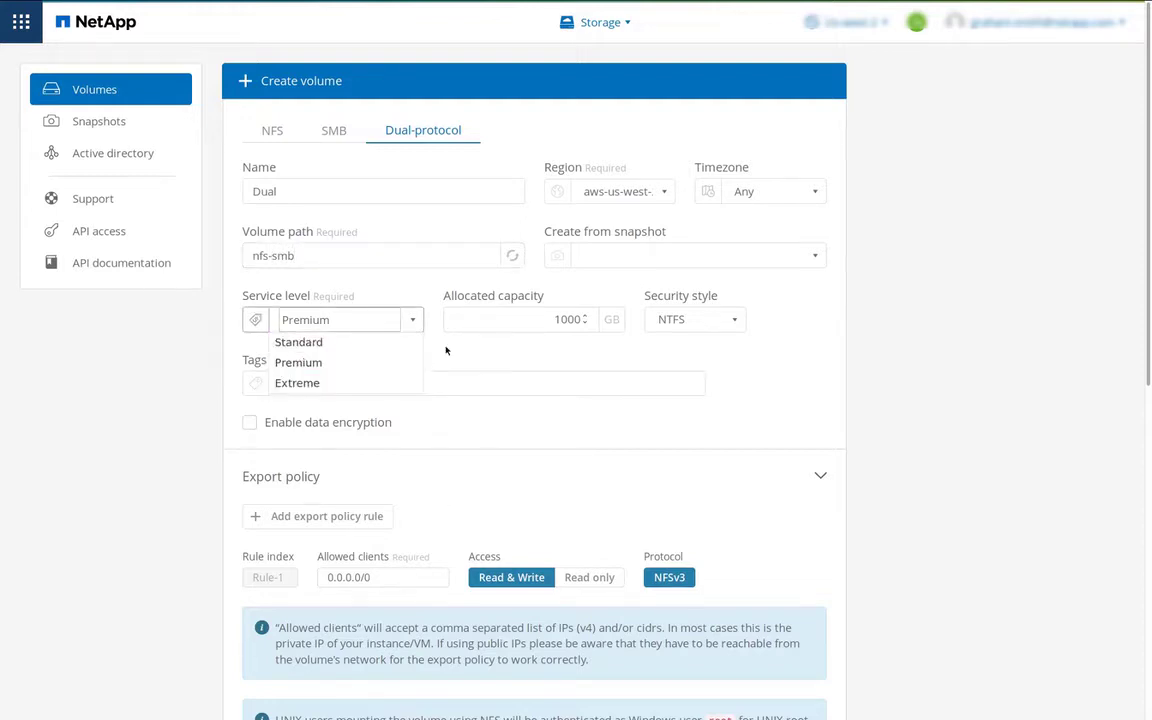
left_click(446, 350)
left_click(562, 320)
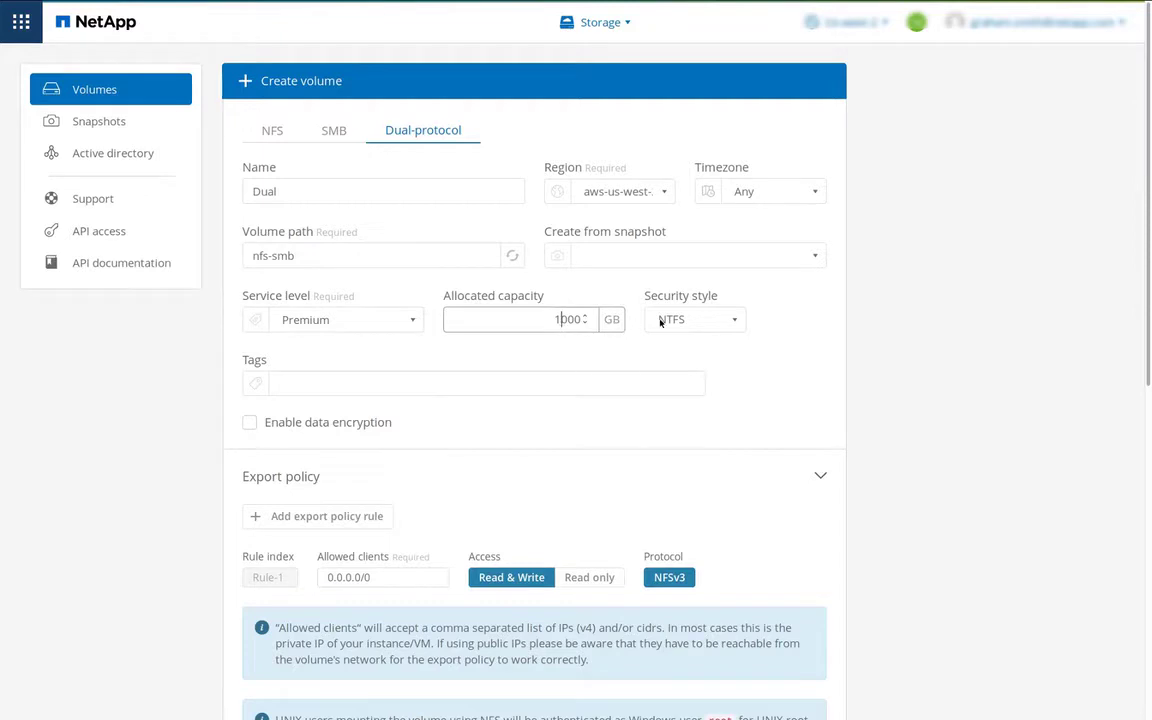
left_click(735, 320)
left_click(736, 340)
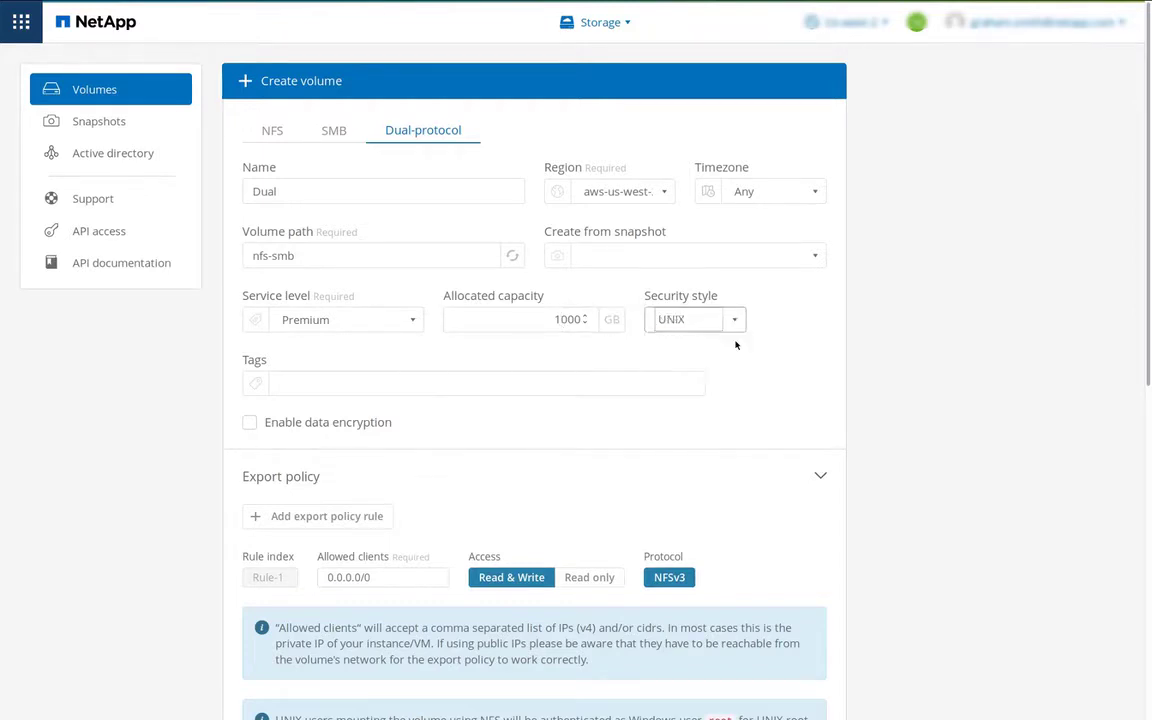
left_click(735, 320)
left_click(733, 364)
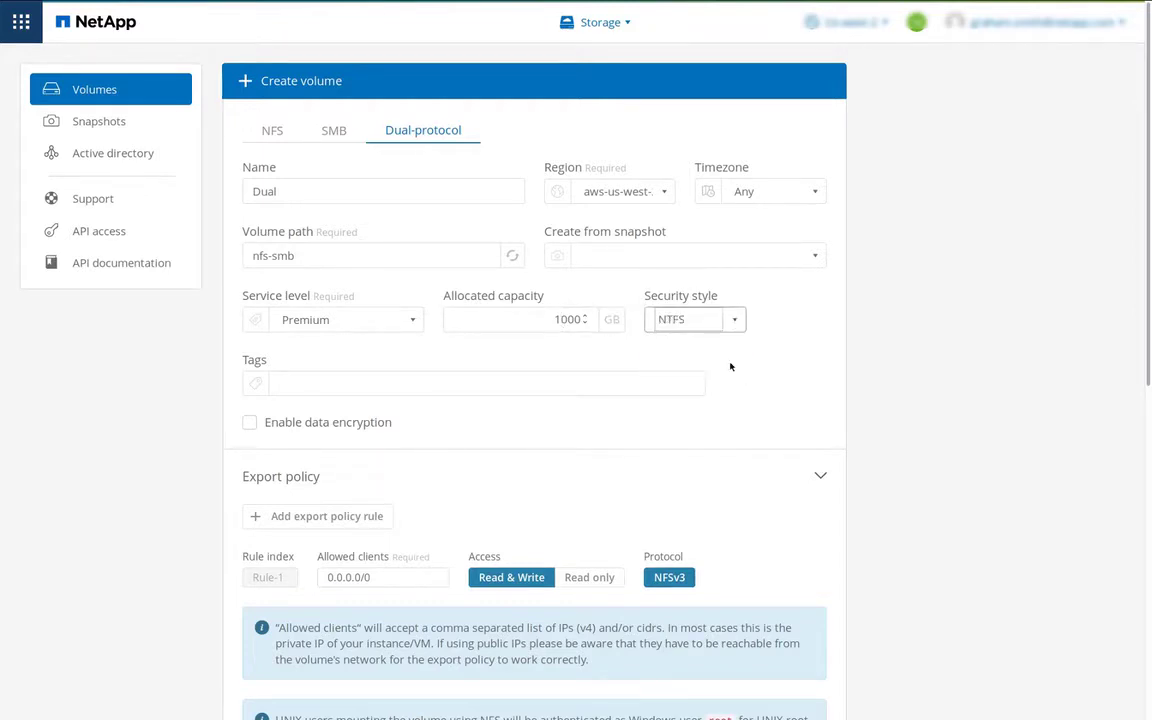
Tag the dual-protocol volume dual and set the export policy's allowed clients to 170.0.0.0/8.
left_click(490, 387)
type("dual")
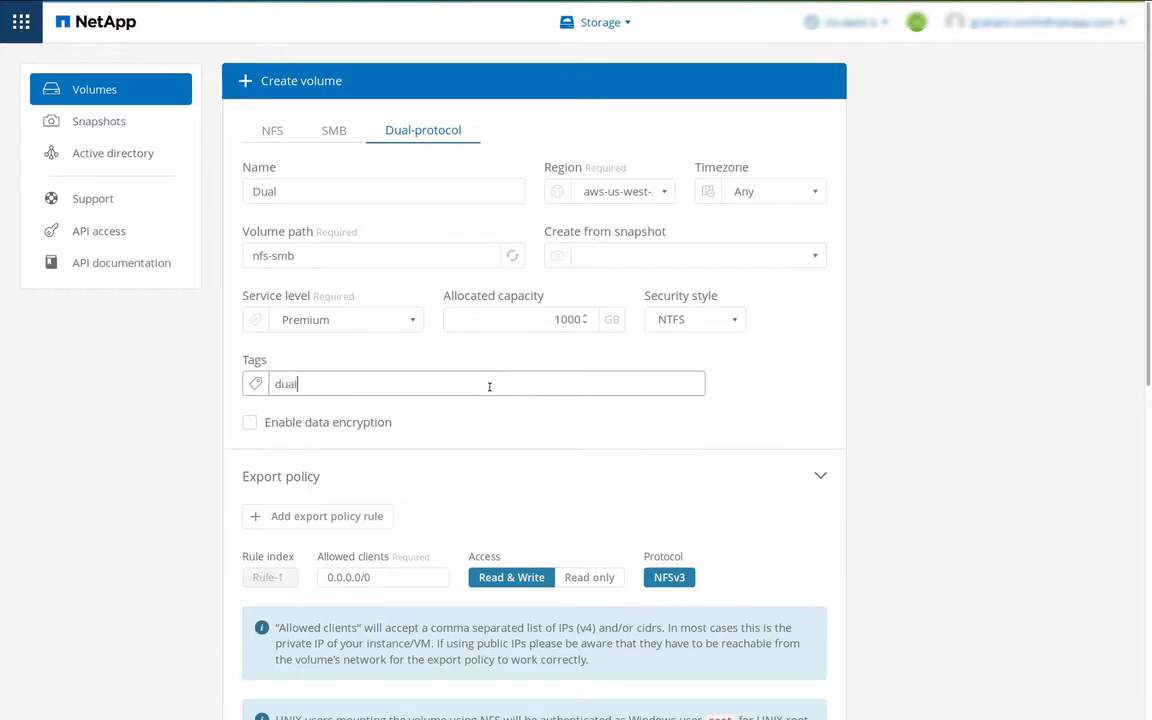
scroll(500, 420, "down", 3)
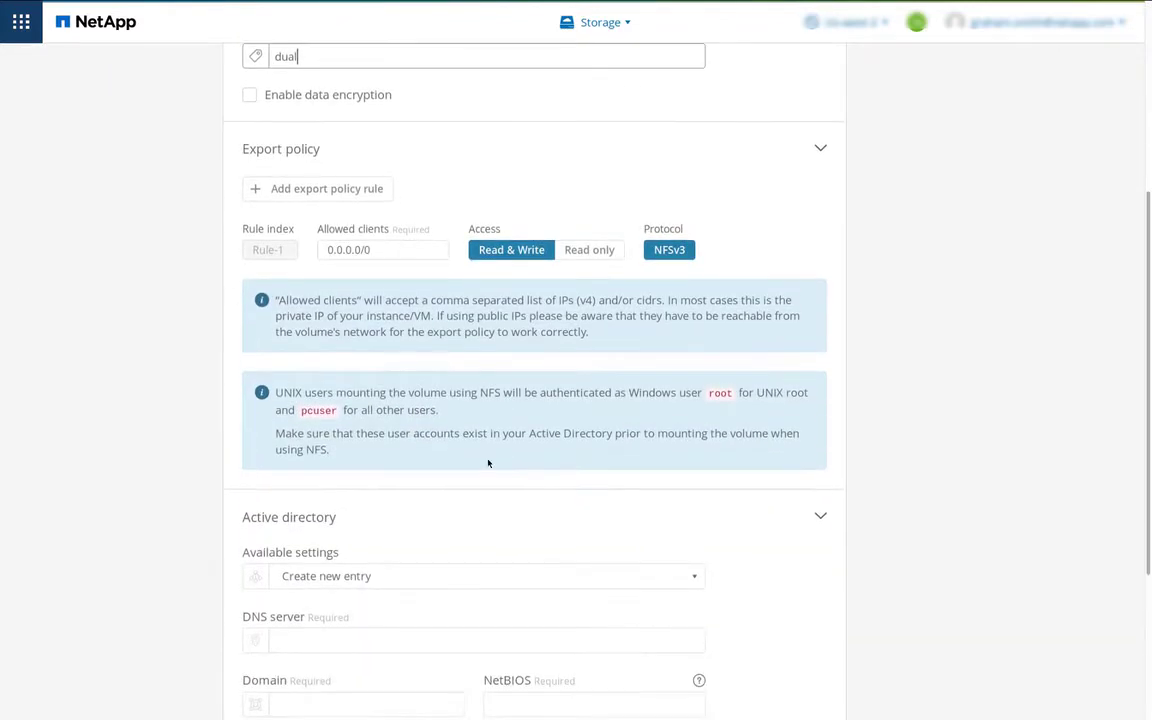
left_click(328, 251)
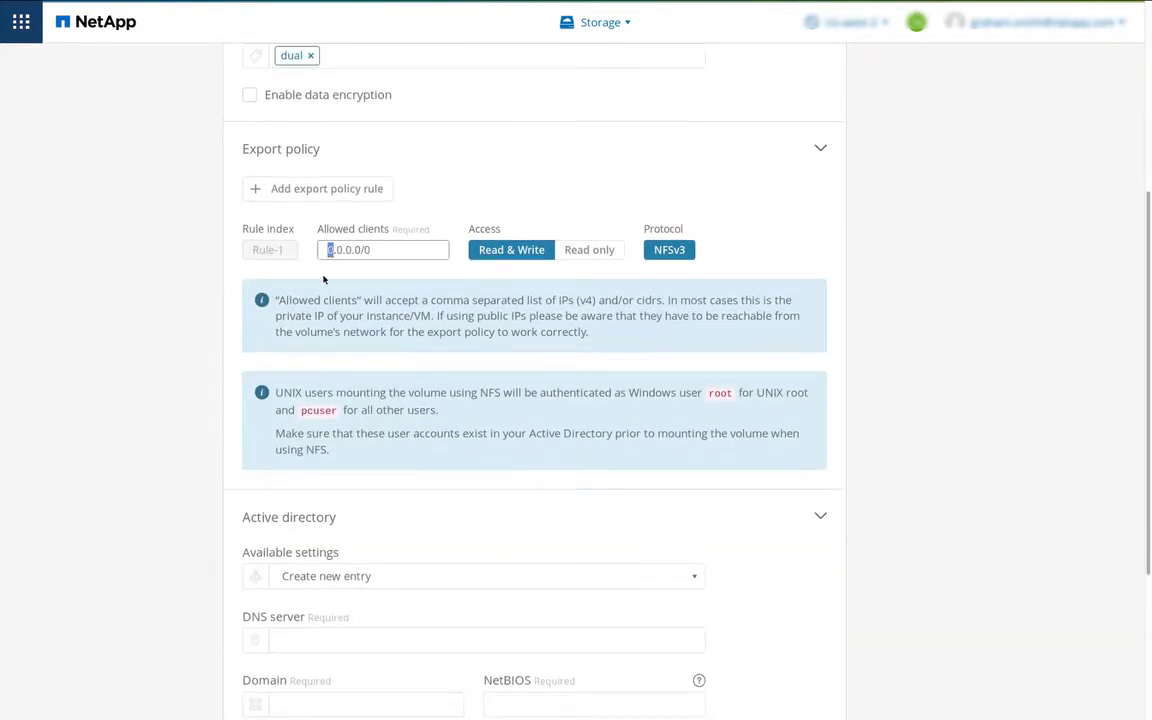
type("17")
double_click(380, 250)
type("8")
left_click(479, 287)
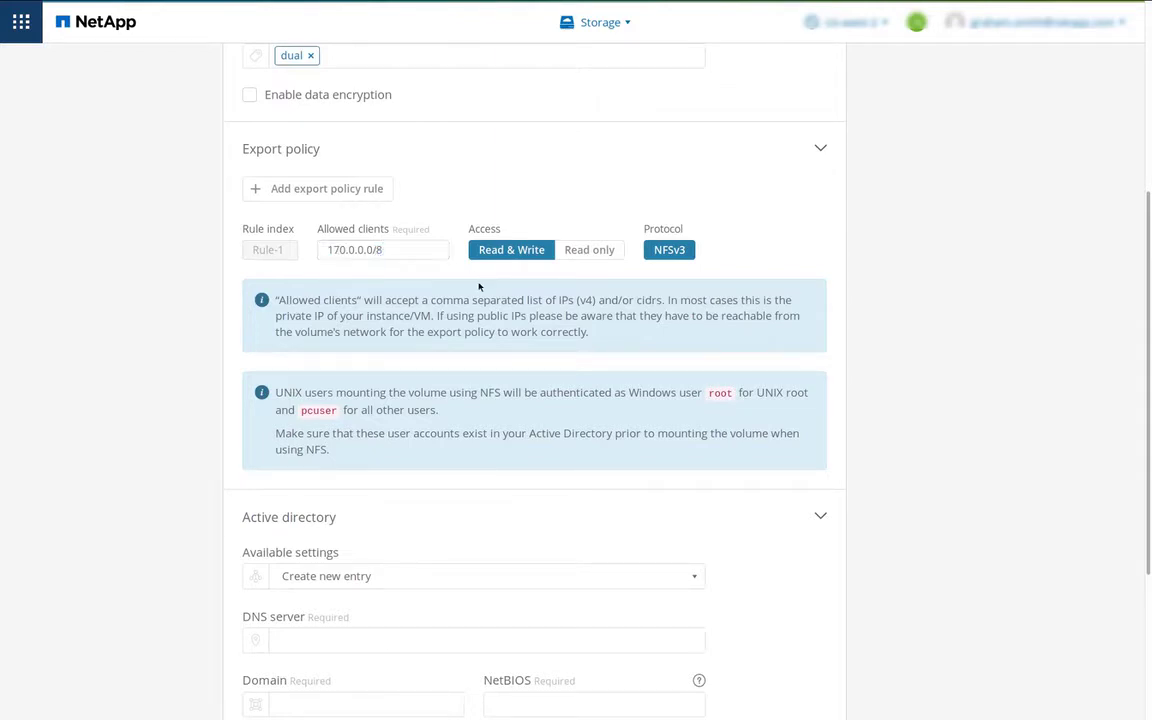
Select the available w2.cv-pm.local Active Directory settings and create the dual-protocol volume.
scroll(461, 457, "down", 2)
left_click(469, 389)
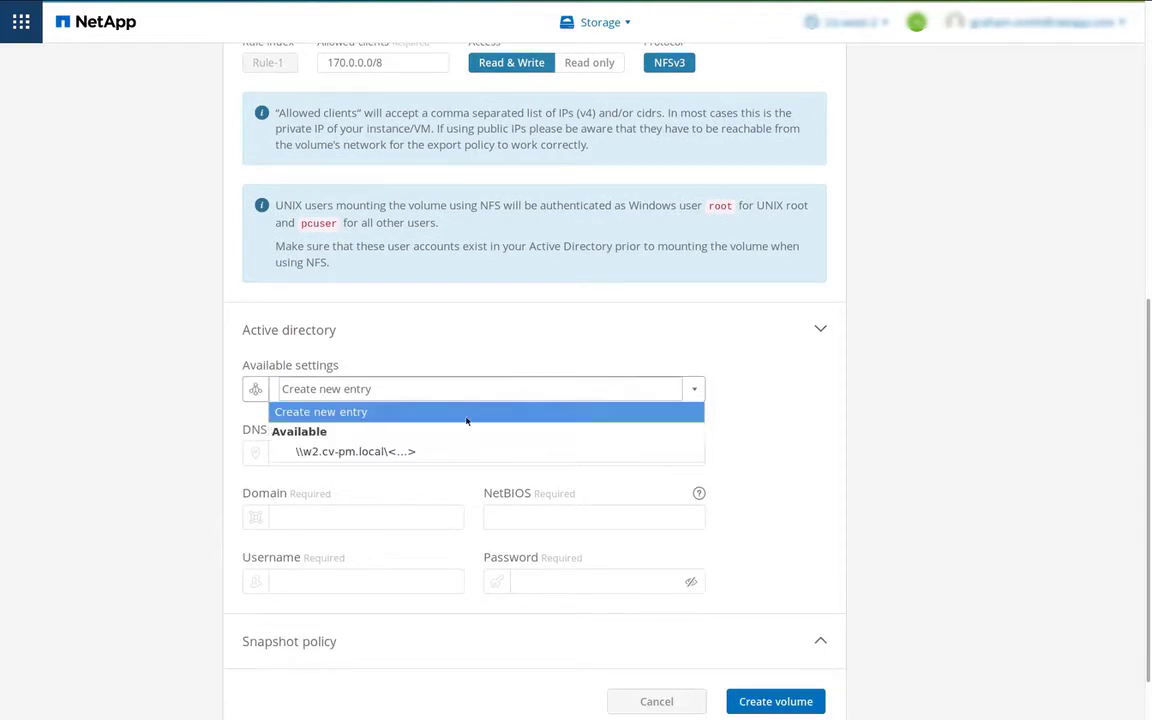
left_click(470, 452)
scroll(723, 444, "down", 1)
left_click(767, 645)
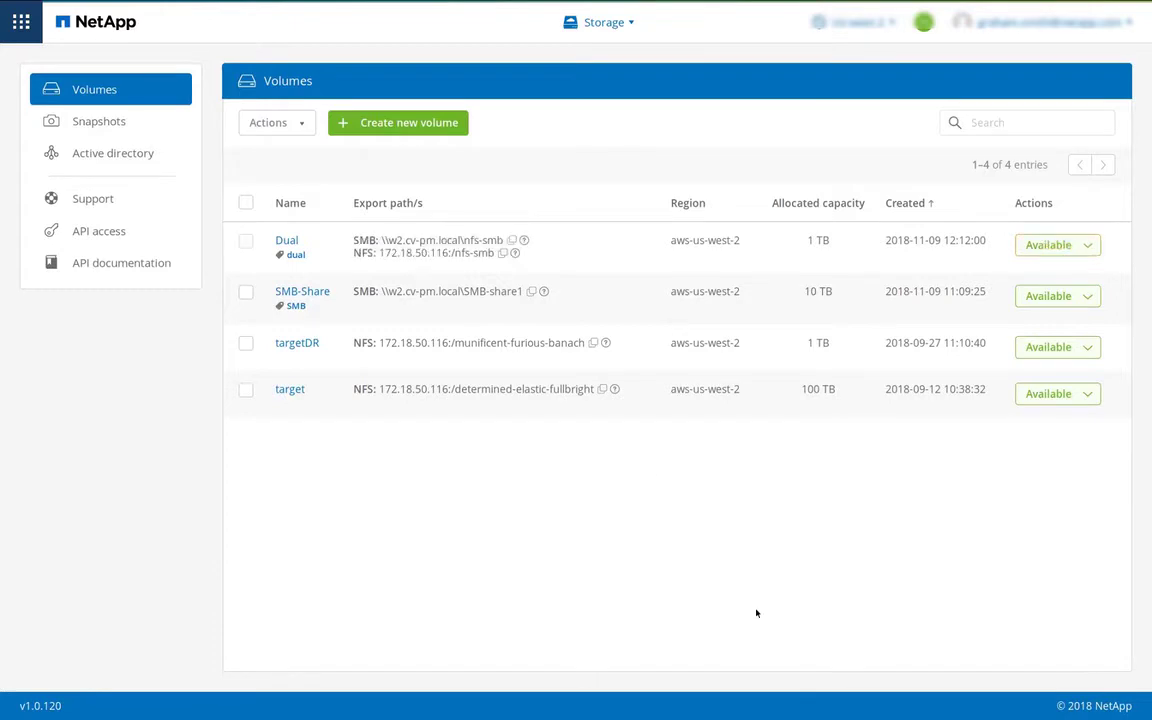
View the SMB and NFS mount instructions of the Dual volume.
left_click(527, 240)
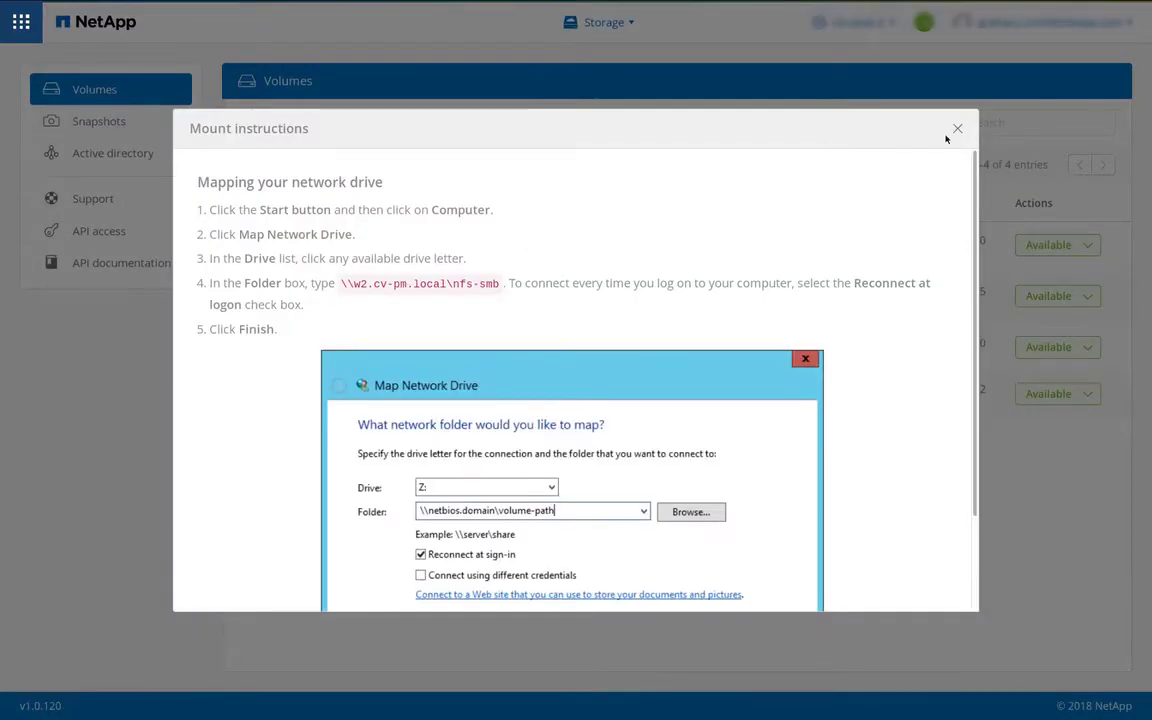
left_click(955, 131)
left_click(514, 251)
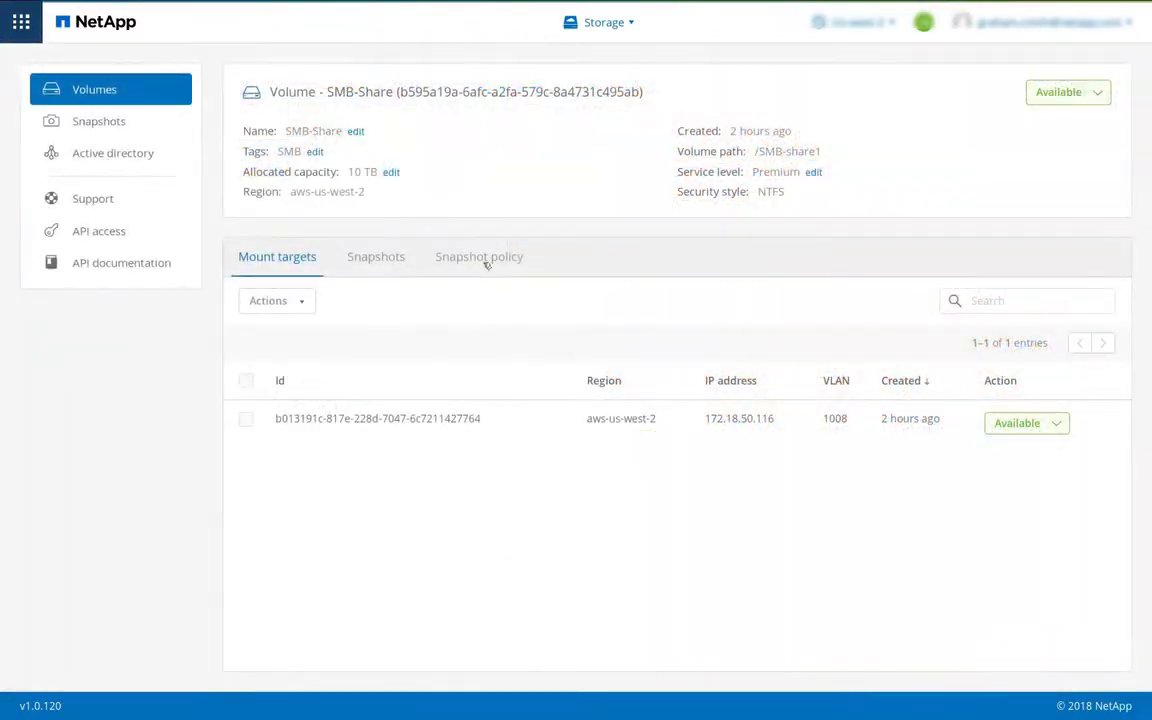
In the SMB-Share volume's snapshot policy, set the hourly schedule to keep 1 snapshot and enter its minute.
left_click(485, 258)
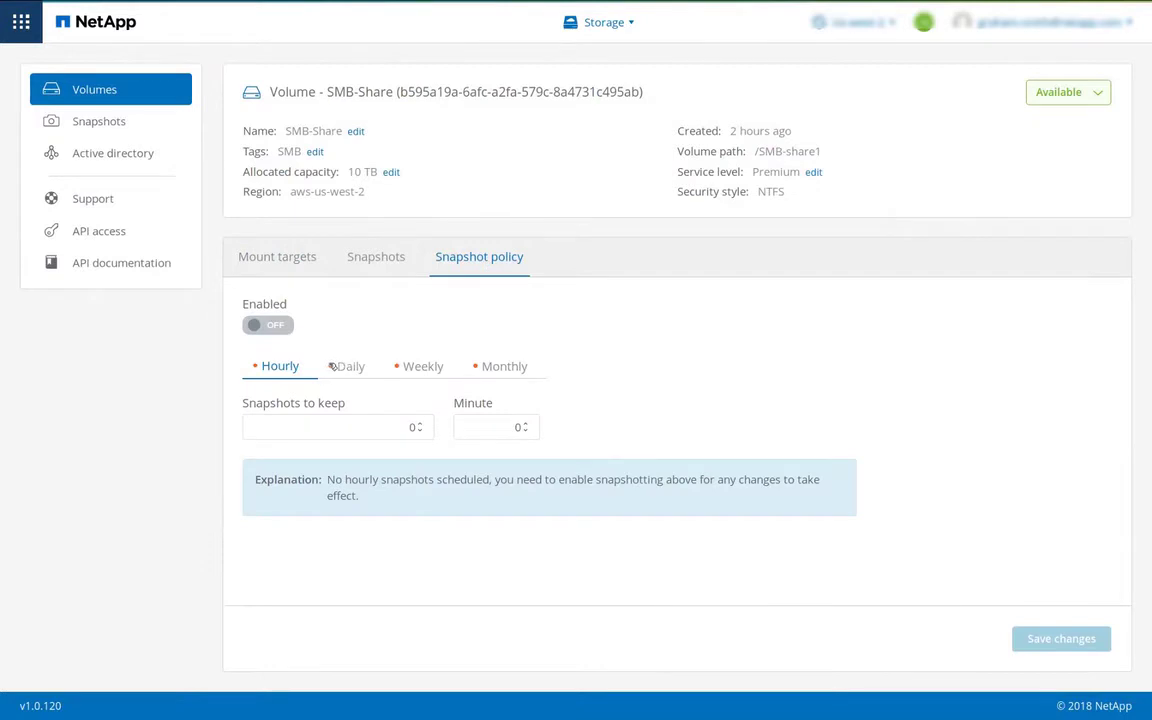
left_click(419, 425)
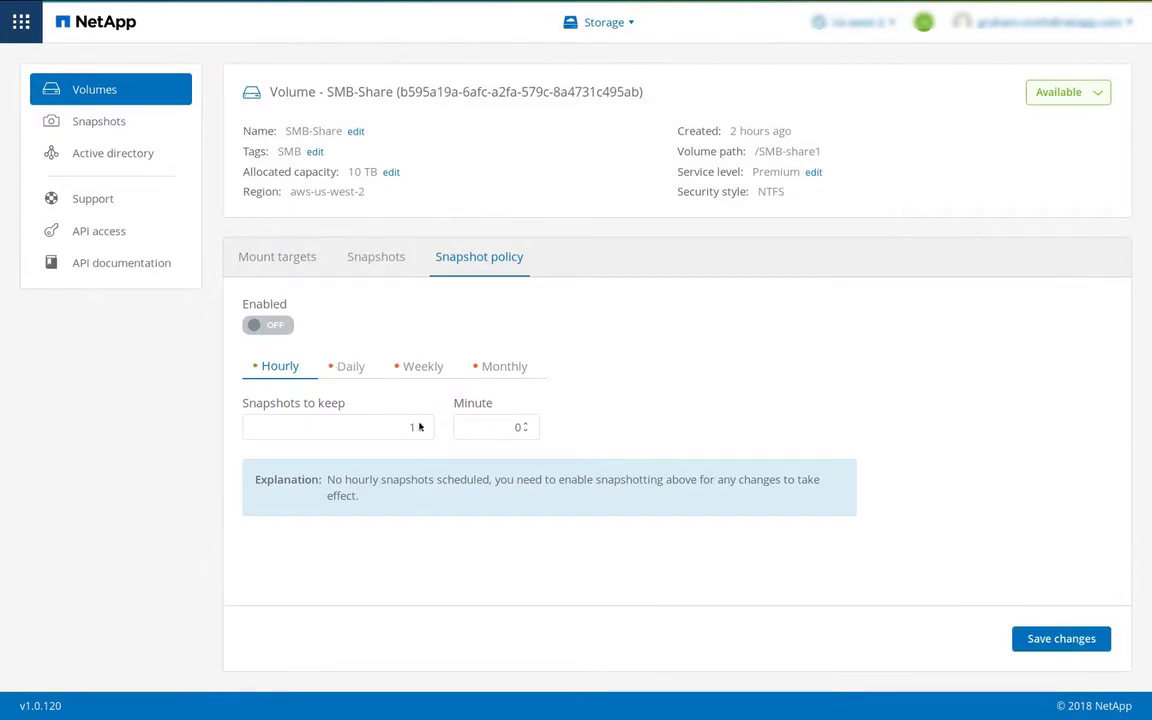
left_click(510, 428)
Set the daily snapshot schedule to keep 2 snapshots and enter its hour and minute.
left_click(340, 370)
double_click(420, 424)
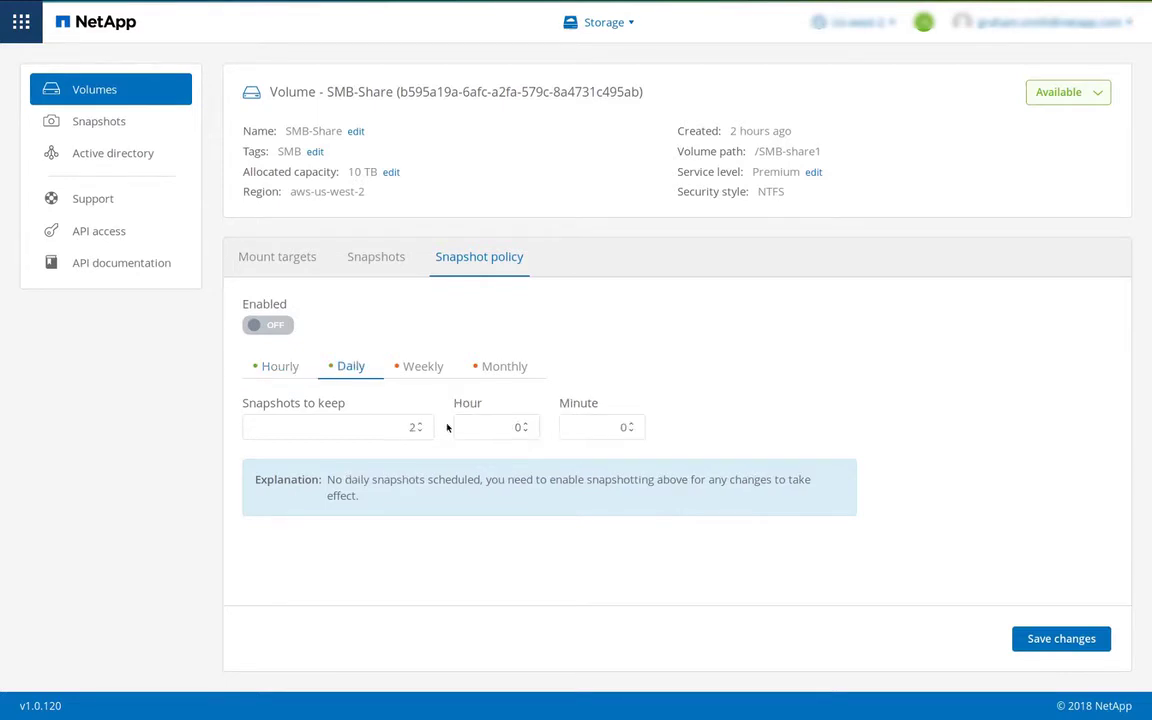
left_click(512, 427)
type("1")
left_click(620, 427)
type("1")
Set the weekly snapshot schedule to keep 2 snapshots, taken on Sunday and Tuesday at hour 10, minute 10.
left_click(430, 369)
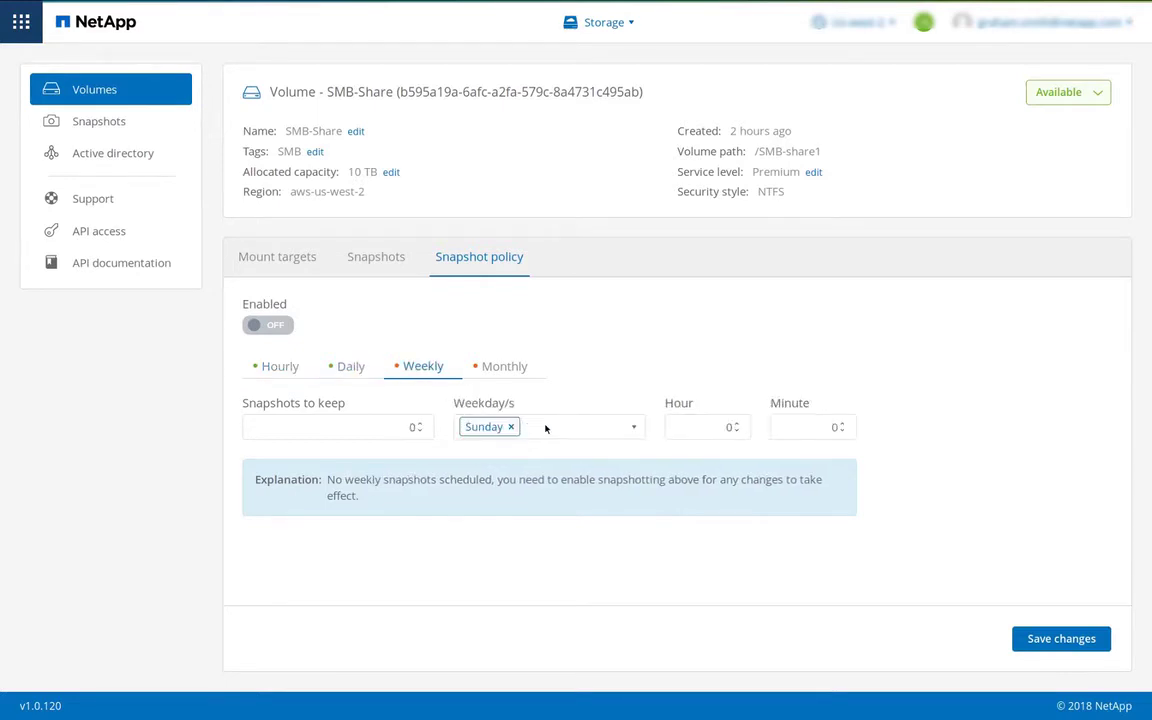
left_click(495, 430)
left_click(522, 489)
double_click(420, 424)
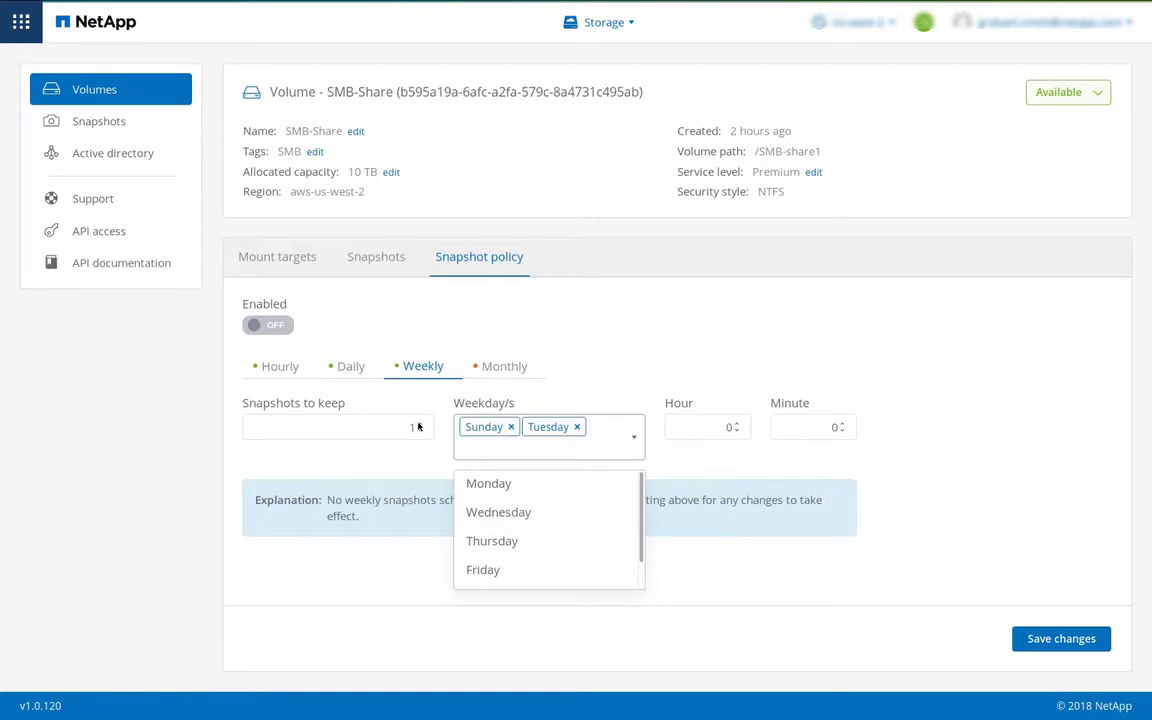
left_click(689, 427)
left_click(812, 427)
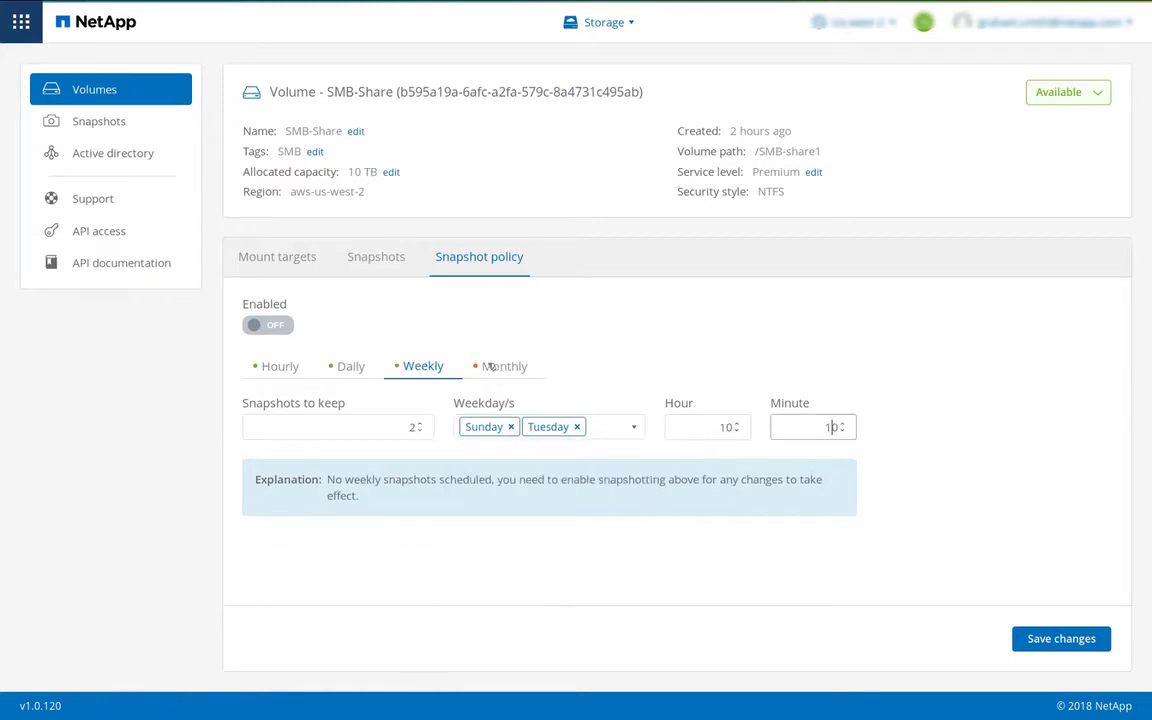
Set the monthly schedule to keep 1 snapshot on days 1, 12 and 24, enable the snapshot policy, and save the changes.
left_click(504, 366)
left_click(501, 428)
scroll(499, 478, "down", 3)
left_click(499, 477)
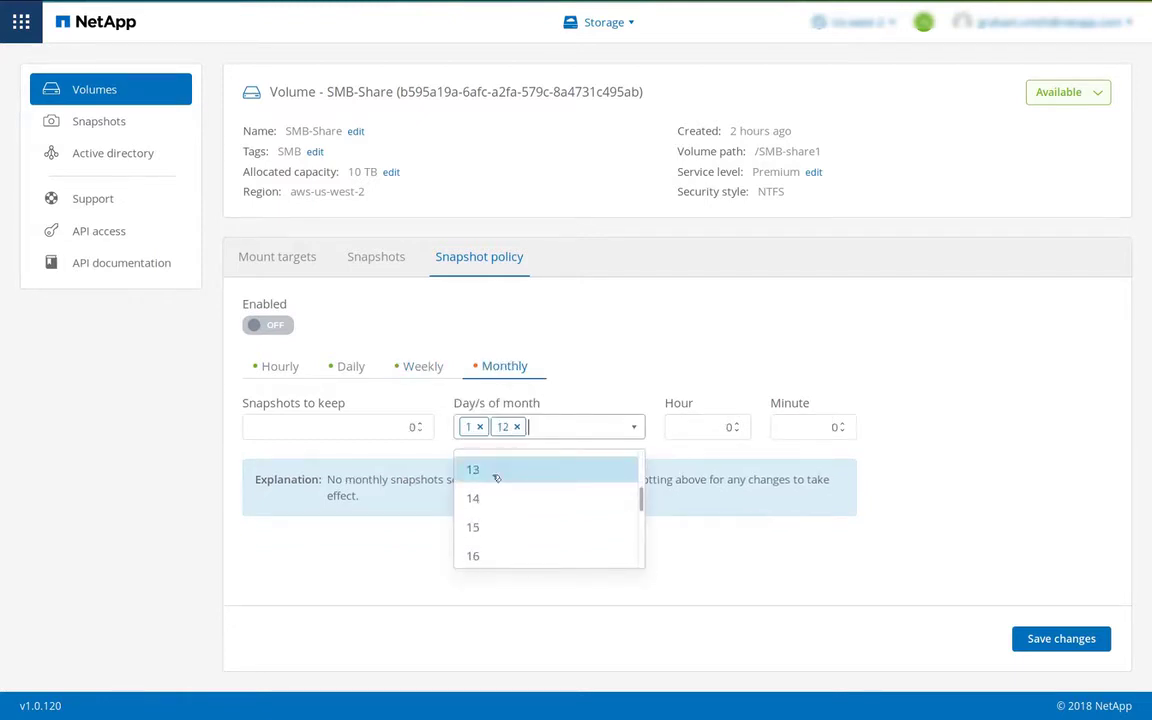
scroll(502, 495, "down", 3)
left_click(505, 510)
left_click(420, 423)
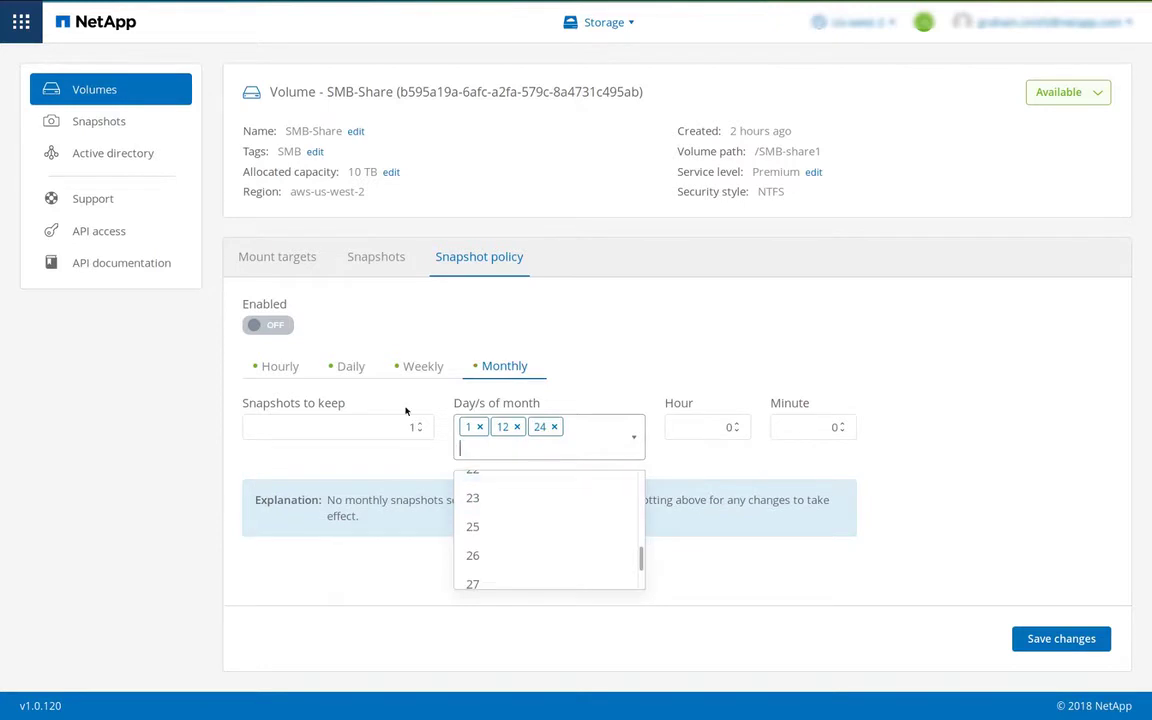
left_click(1043, 638)
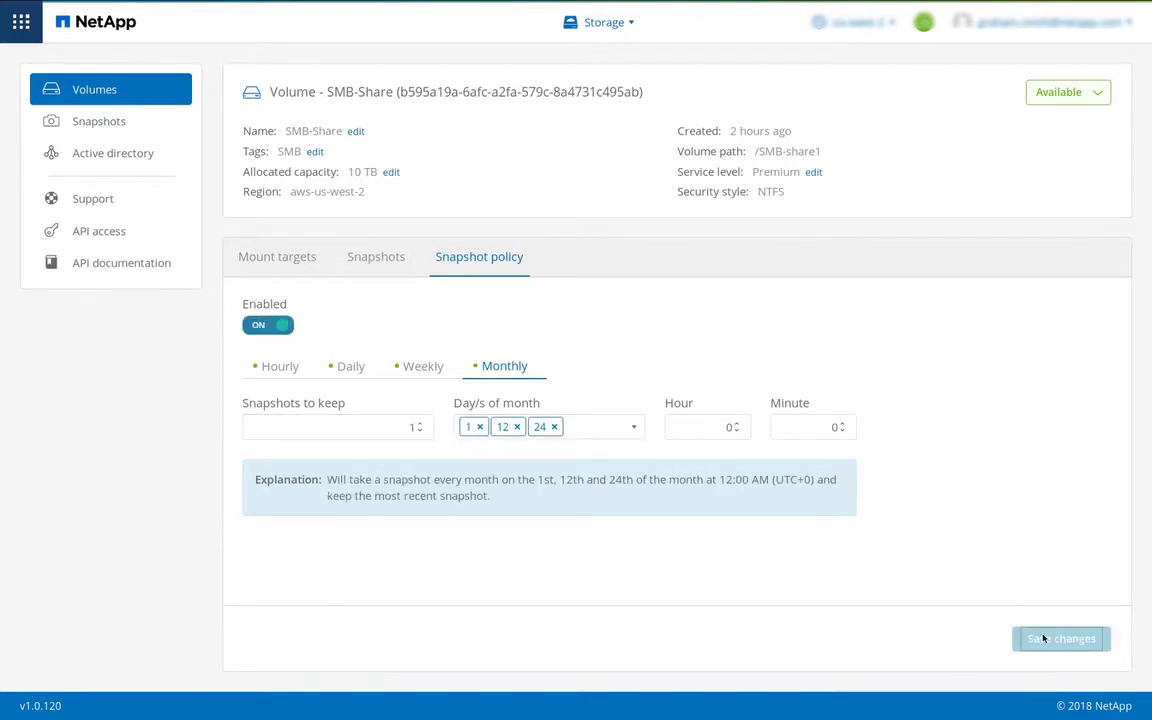
Create a manual snapshot of the SMB-Share volume named Demo.
left_click(360, 250)
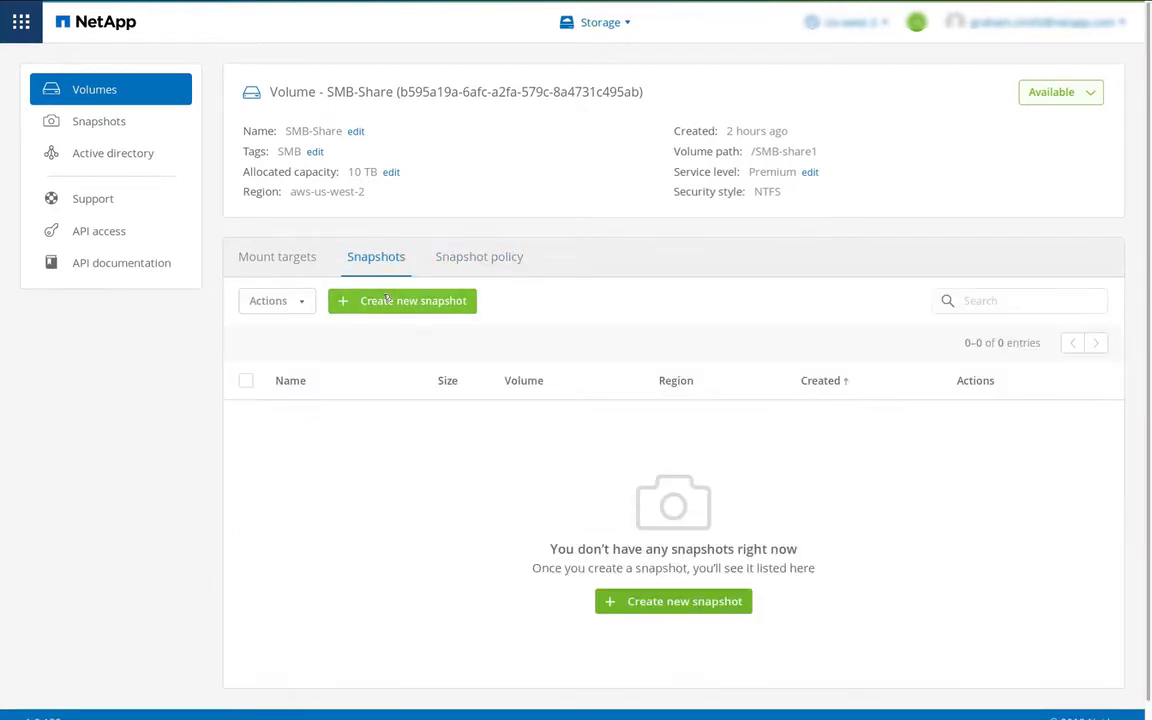
left_click(383, 301)
left_click_drag(419, 155, 243, 145)
type("Dem")
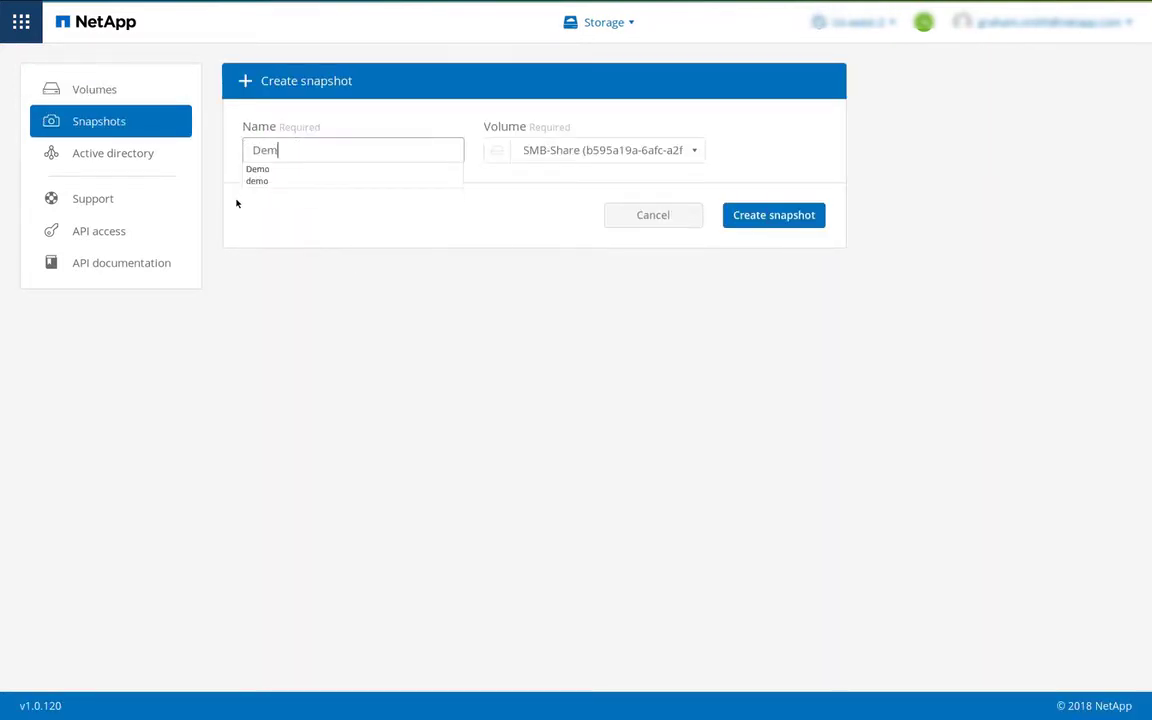
type("o")
left_click(778, 215)
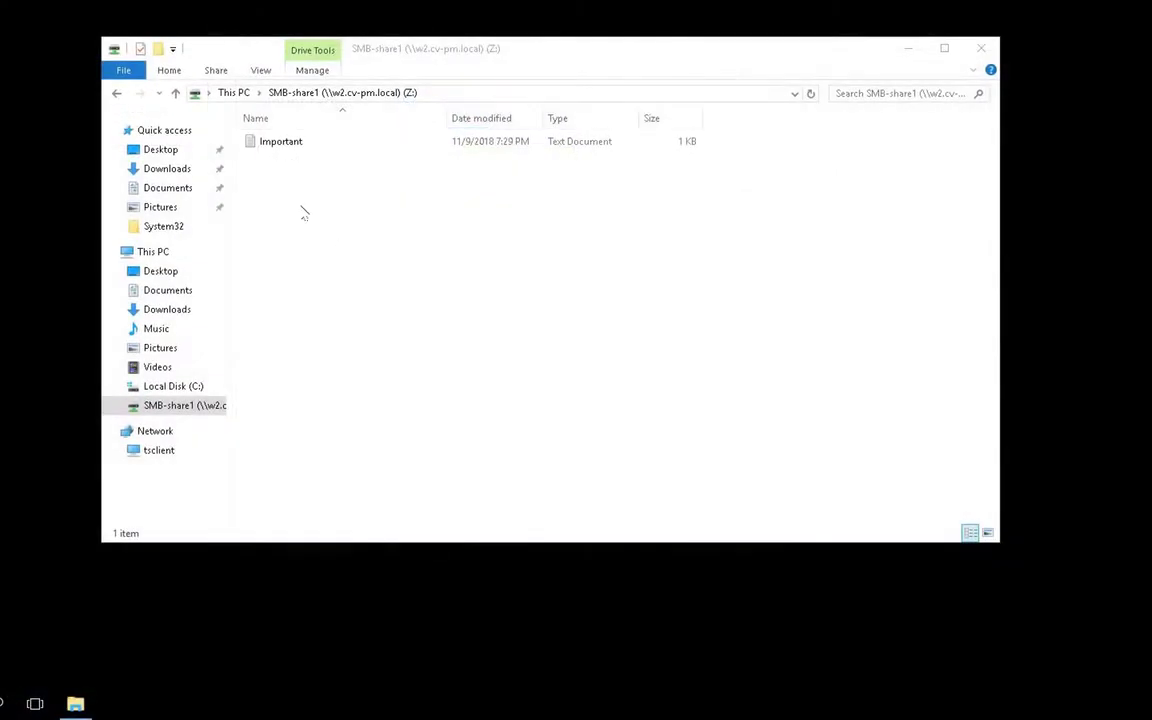
In Windows File Explorer, delete the Important text file from the SMB-share1 (Z:) drive.
left_click(278, 150)
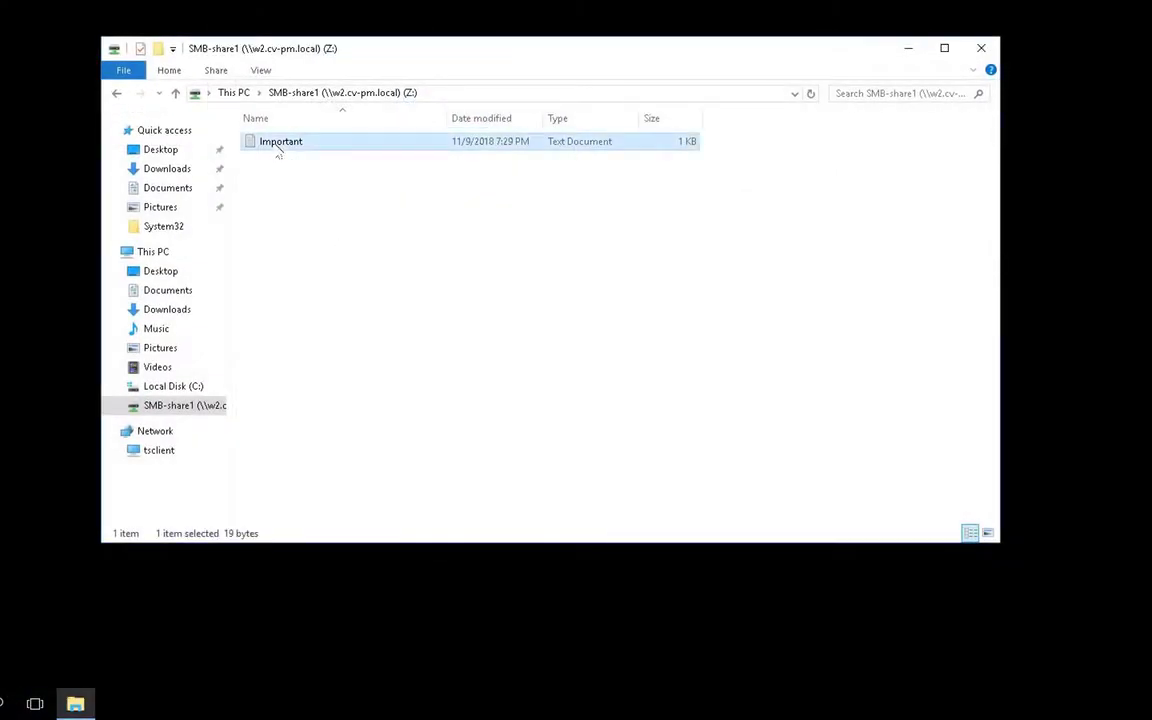
right_click(278, 152)
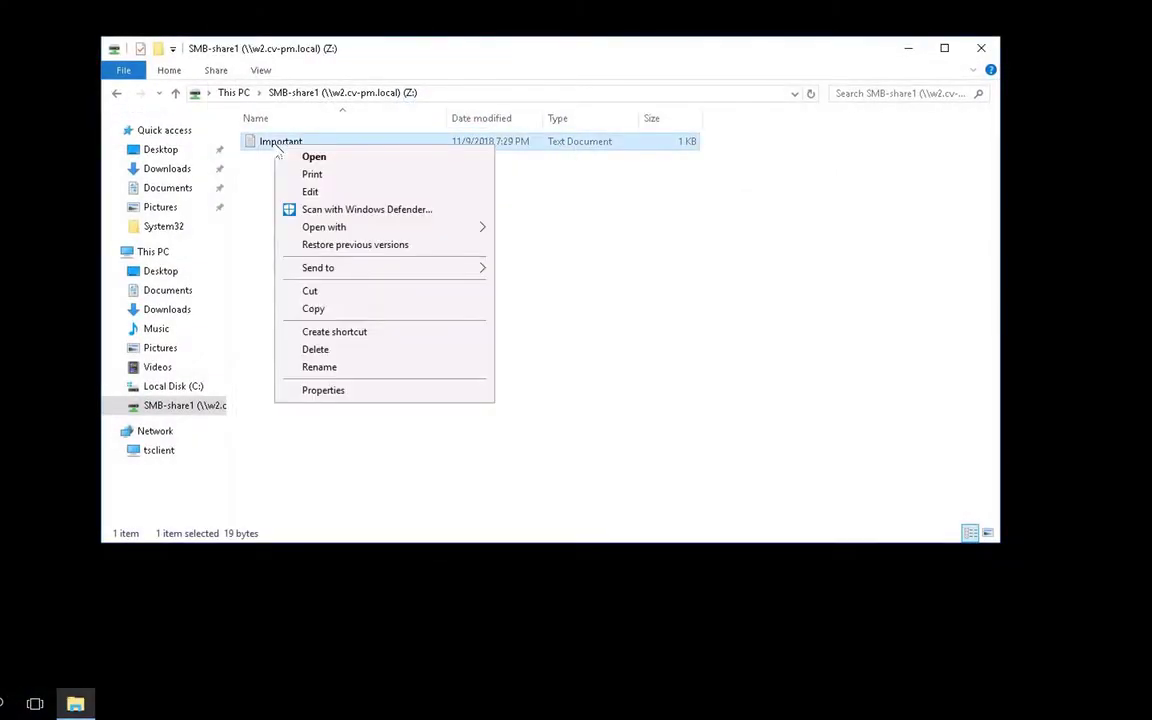
left_click(305, 349)
left_click(767, 296)
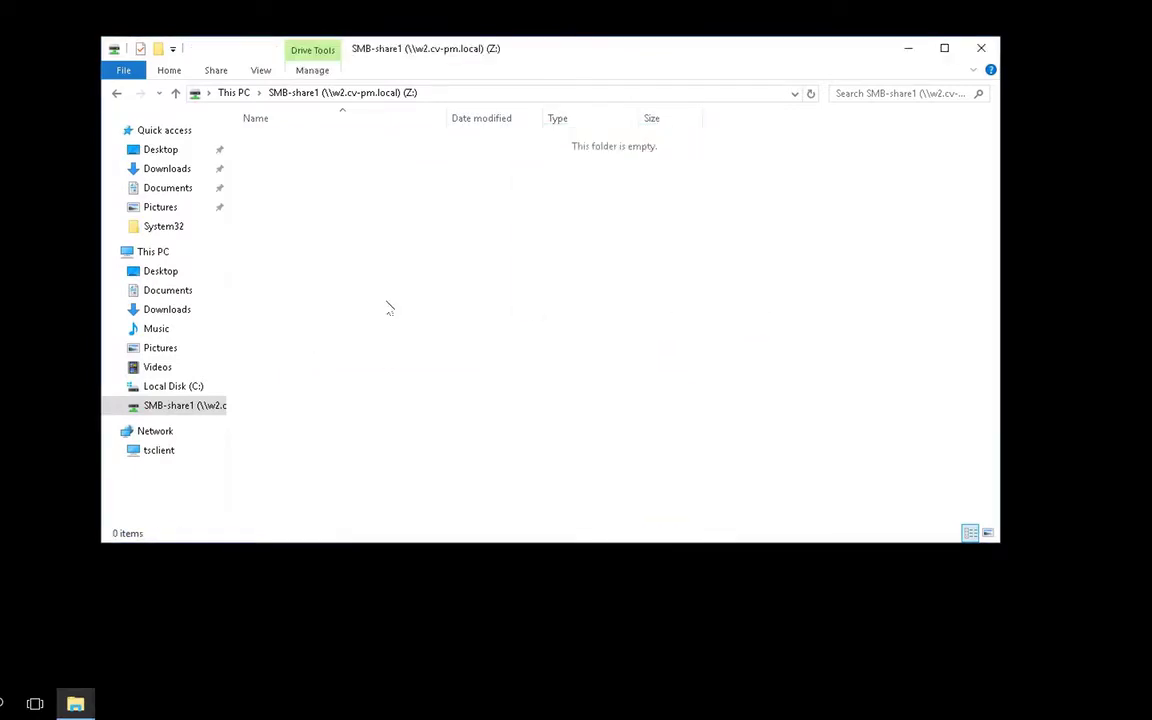
Open today's previous version of the SMB-share1 (Z:) drive from its properties.
right_click(163, 405)
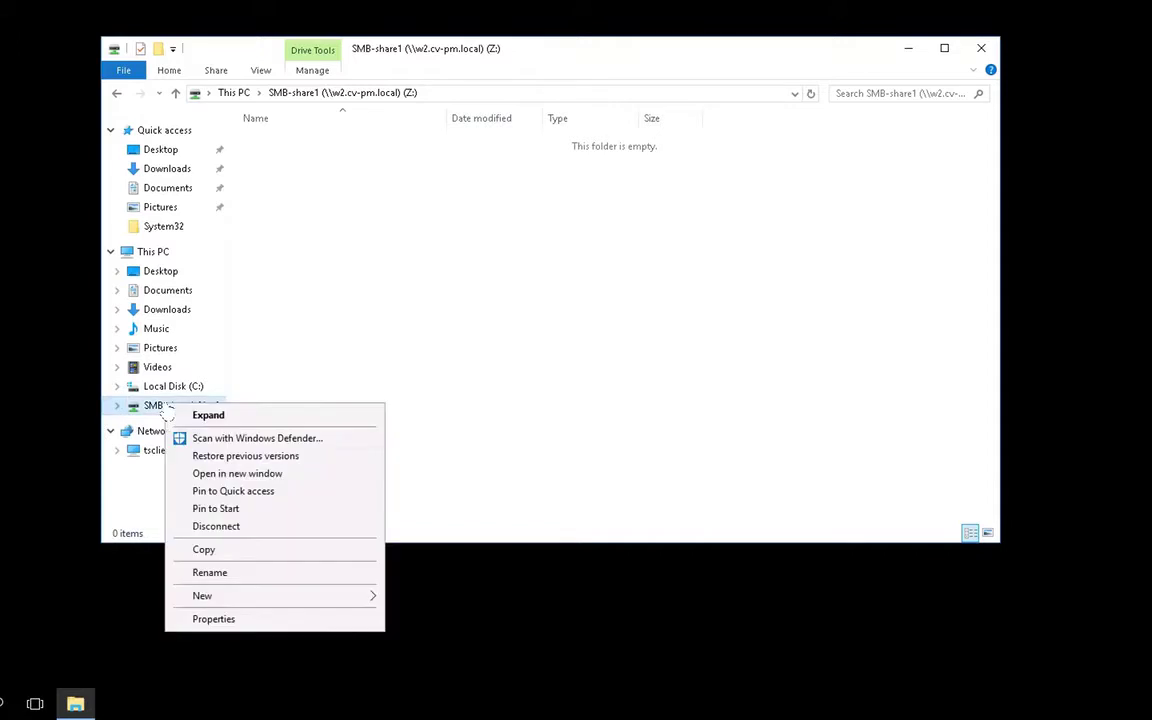
left_click(270, 616)
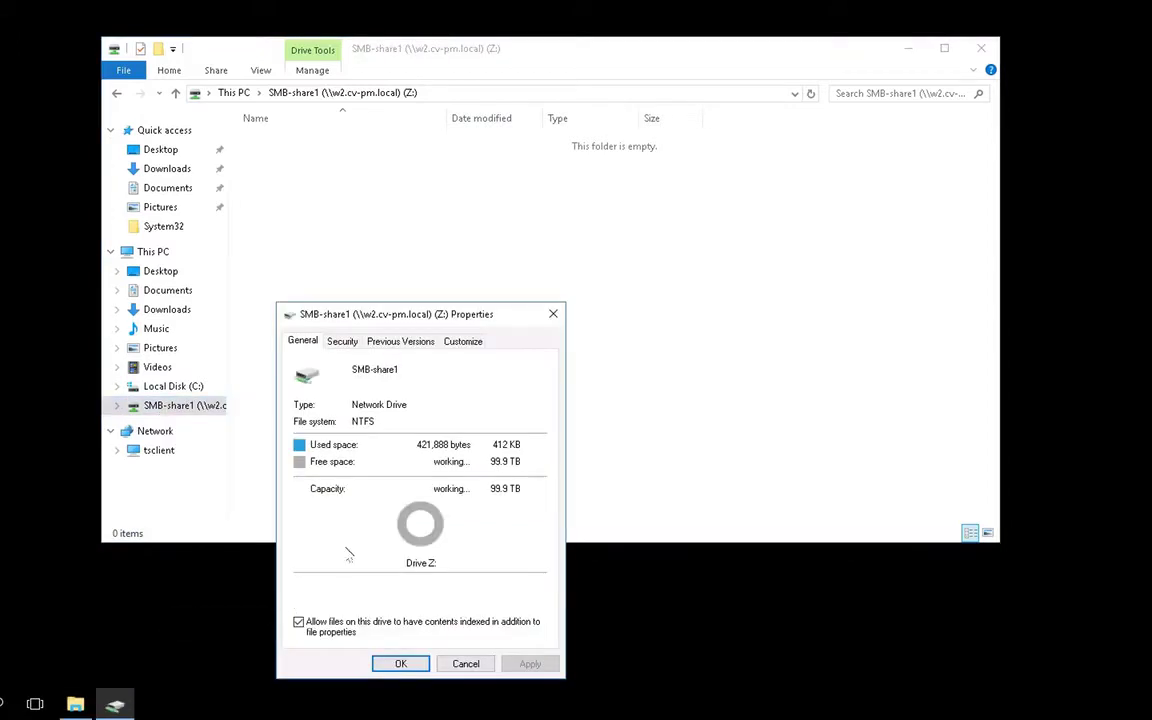
left_click(401, 341)
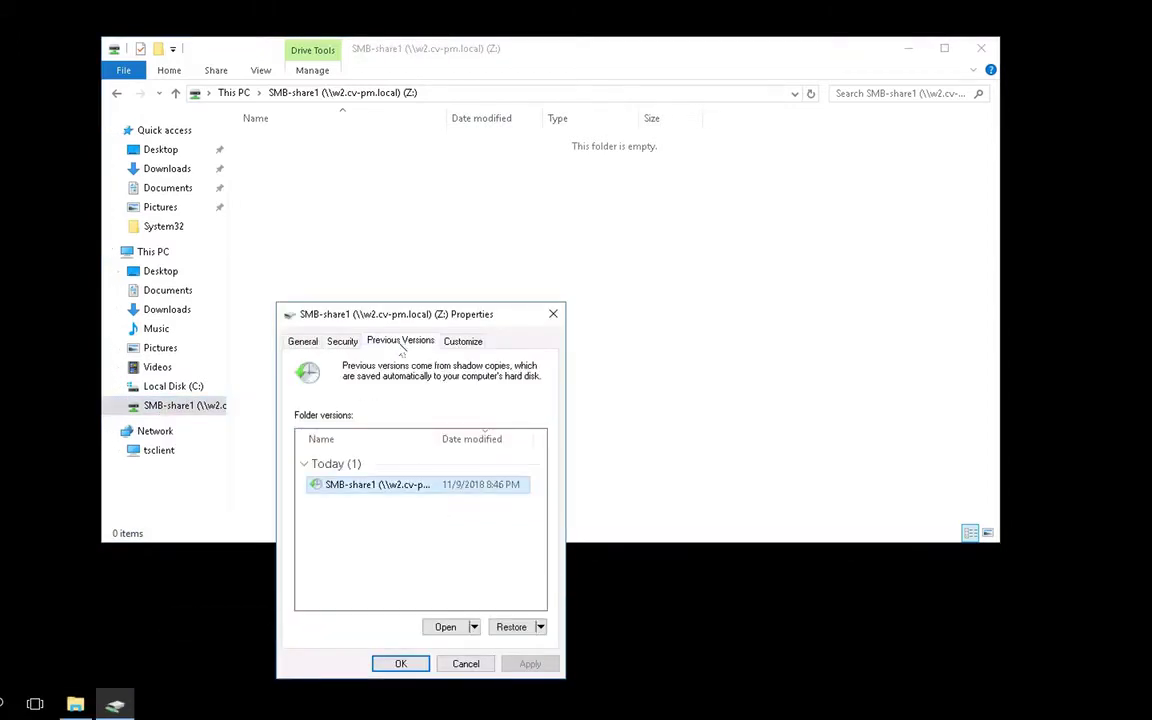
double_click(380, 486)
Copy the Important file from the previous version back into the live SMB-share1 (Z:) drive and open the restored file.
left_click(343, 188)
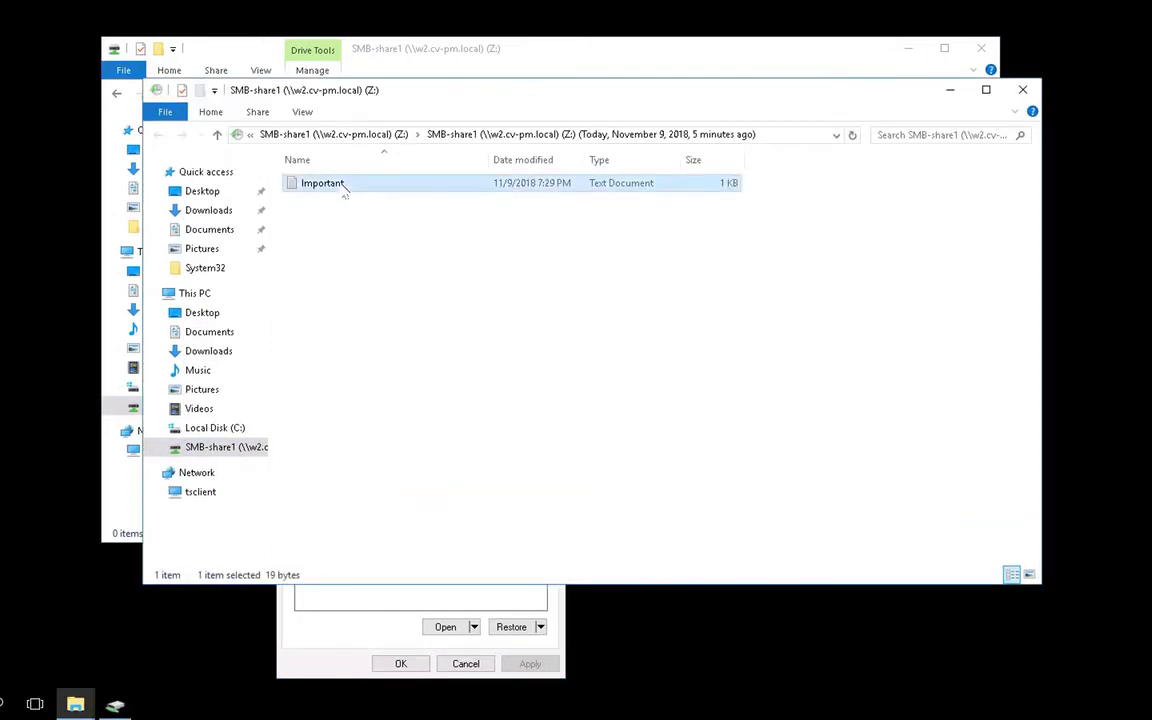
right_click(343, 190)
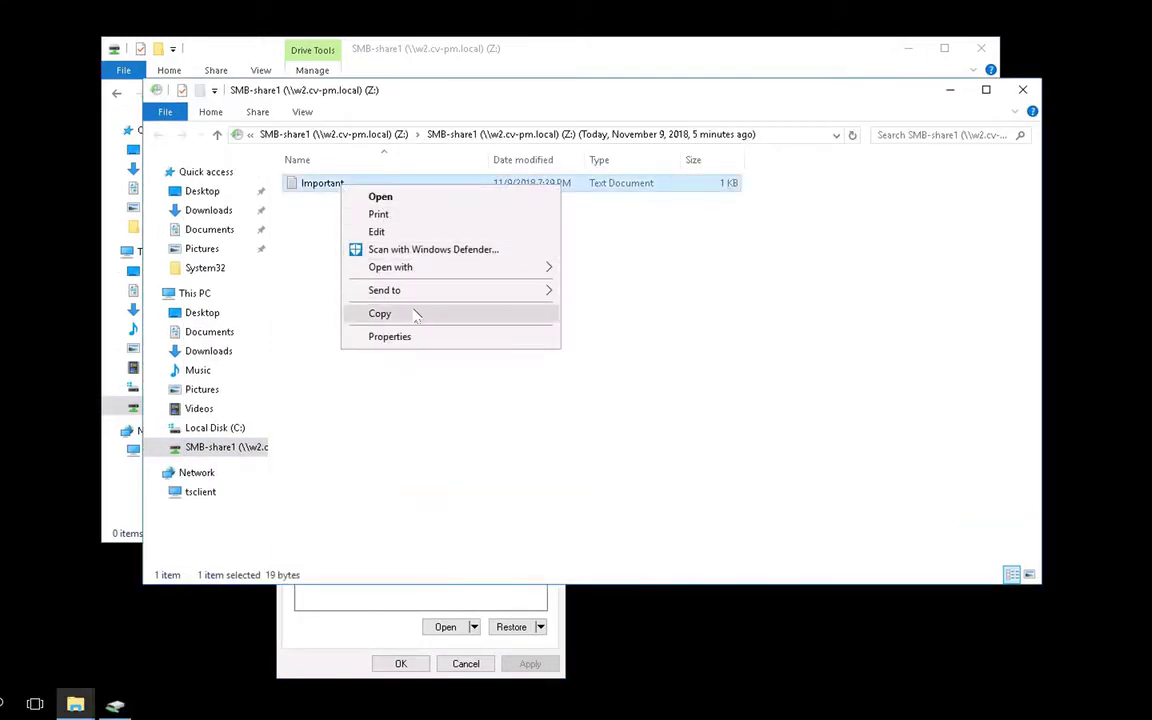
left_click(416, 314)
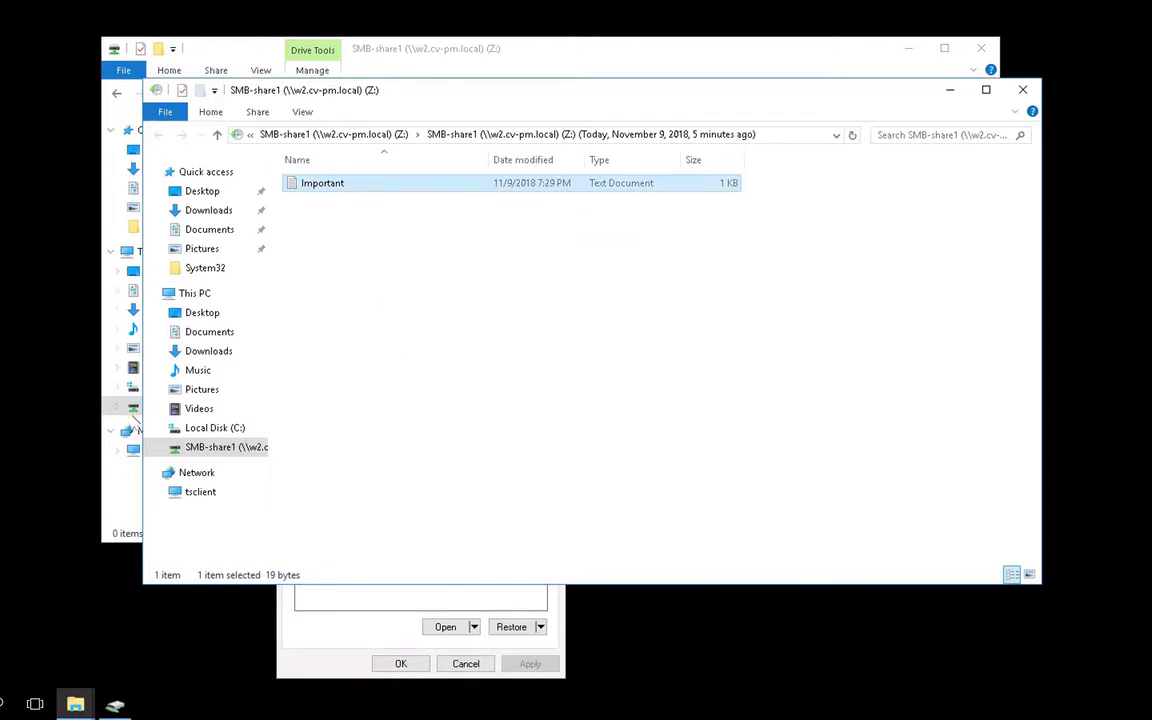
left_click(137, 427)
right_click(312, 331)
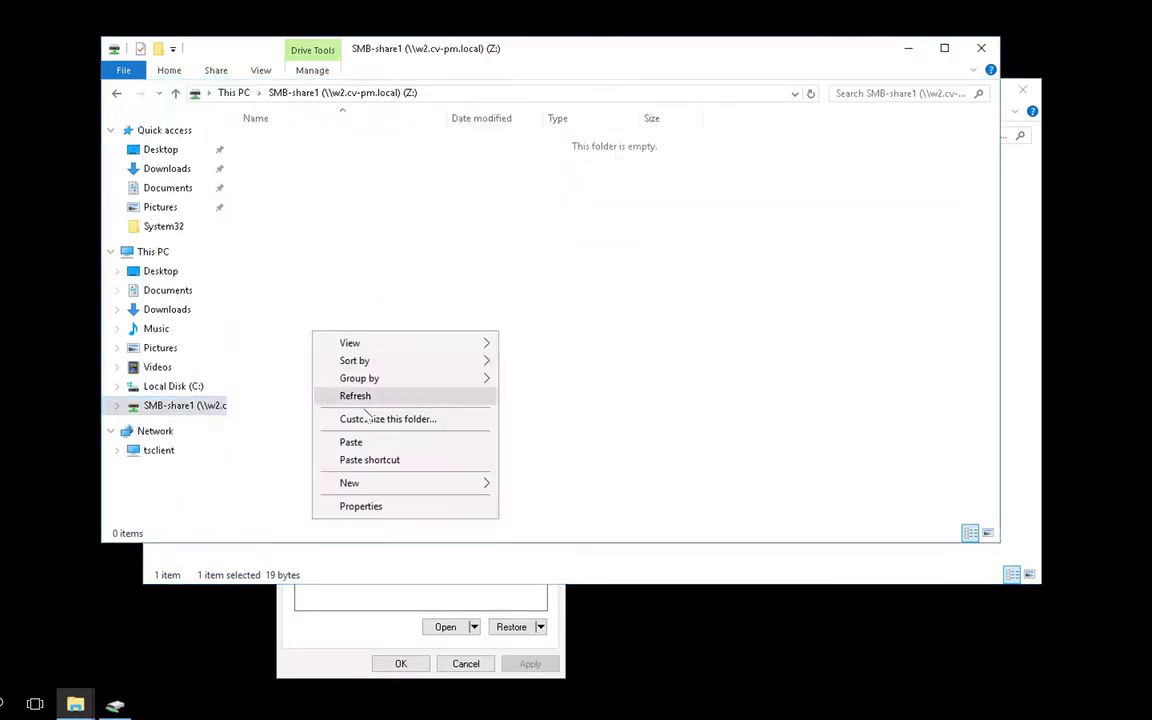
left_click(396, 444)
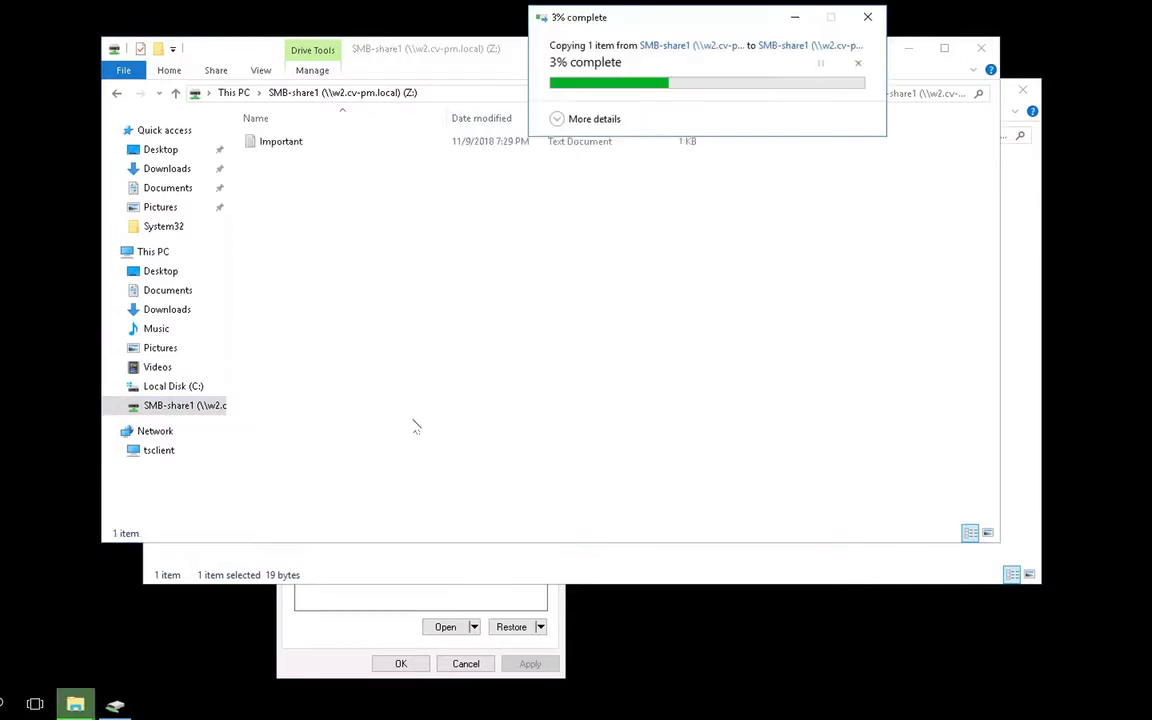
double_click(265, 142)
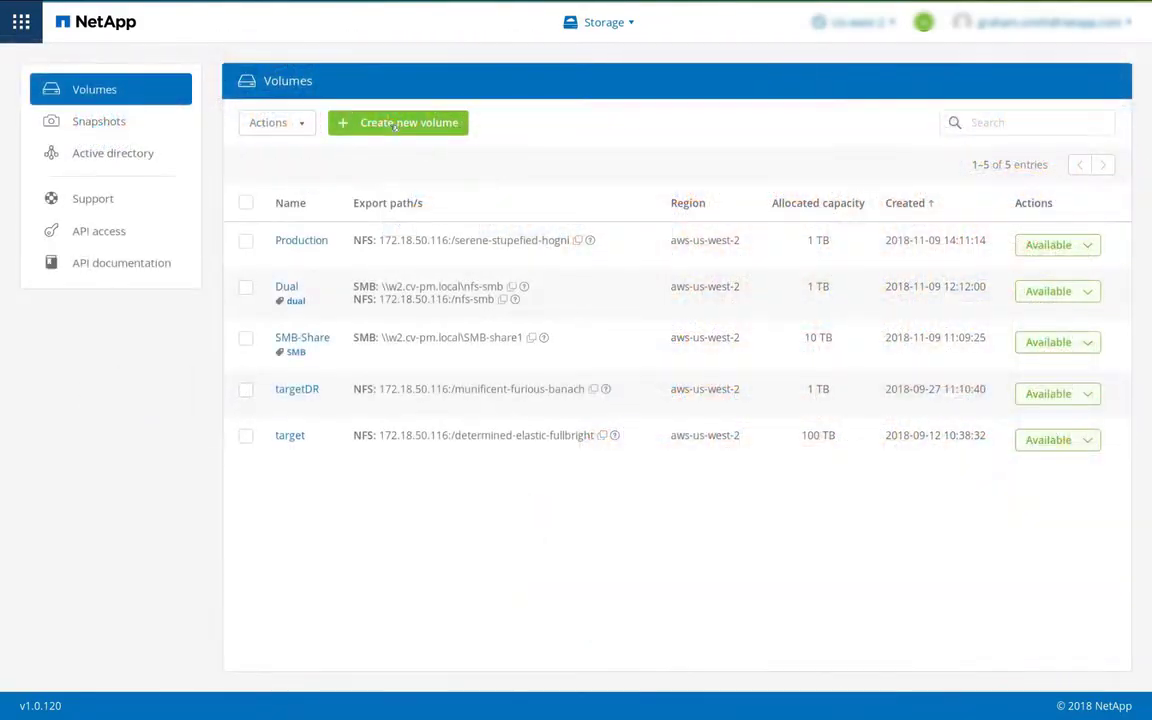
Start a new NFS volume named Test, created from the snapshot Prod-snapshot_20181109_141753_270.
left_click(391, 125)
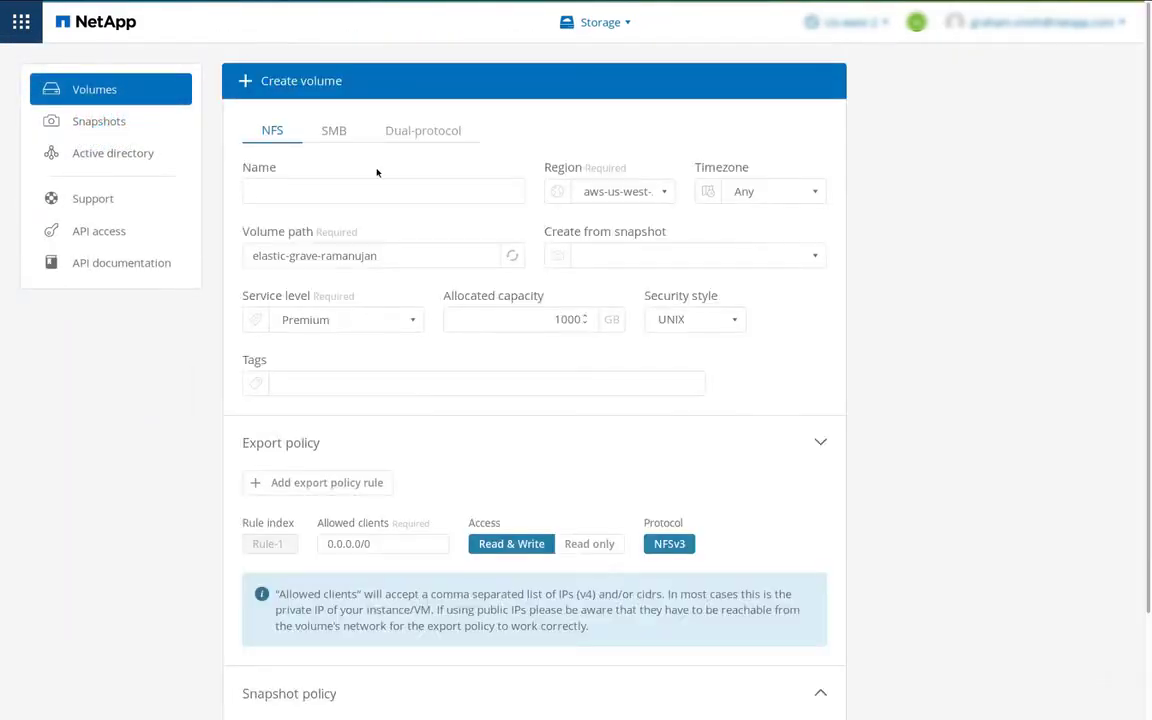
left_click(378, 187)
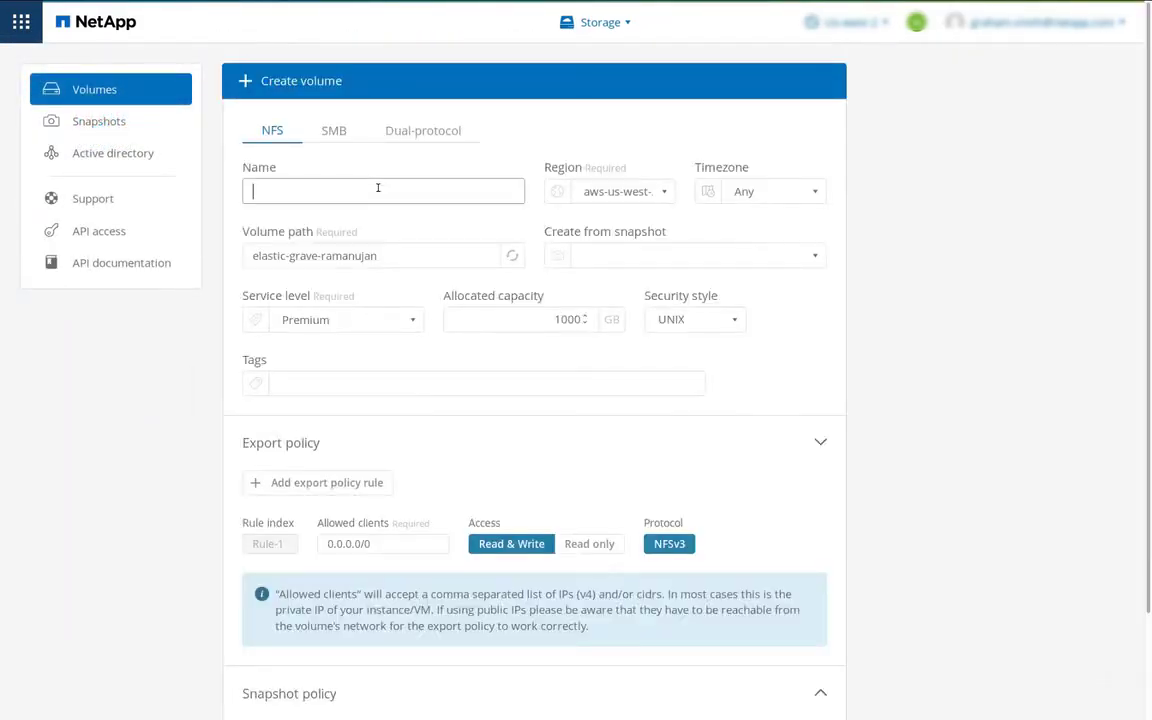
type("Test")
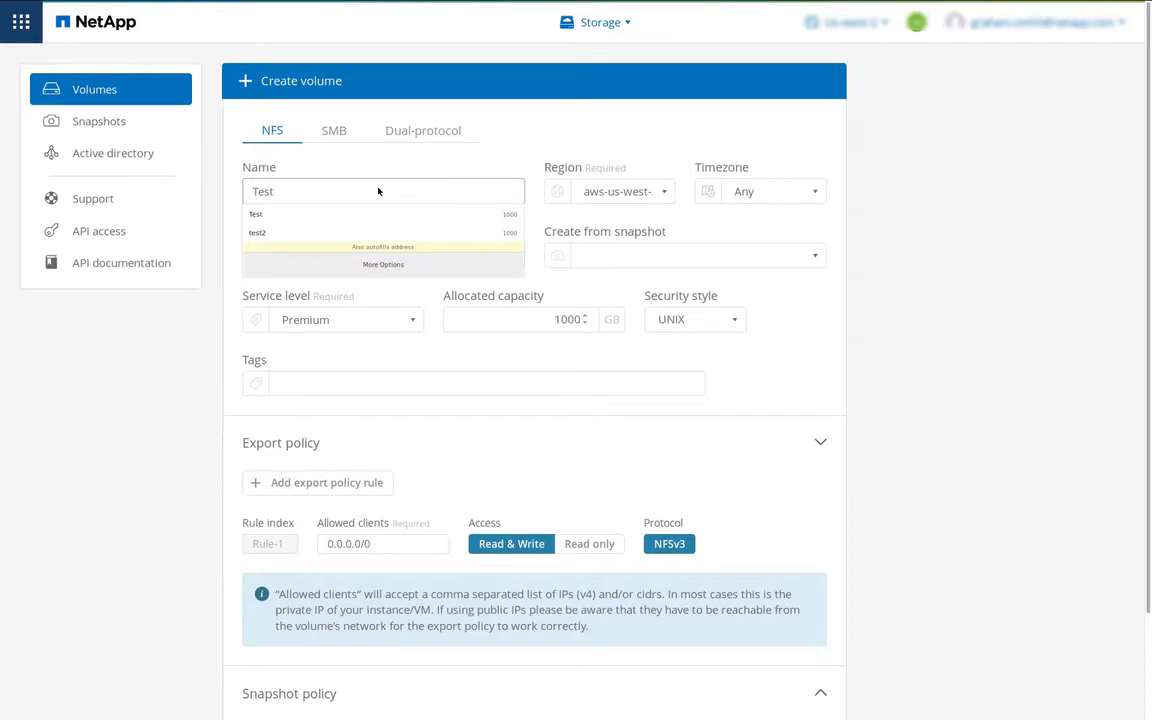
left_click(562, 229)
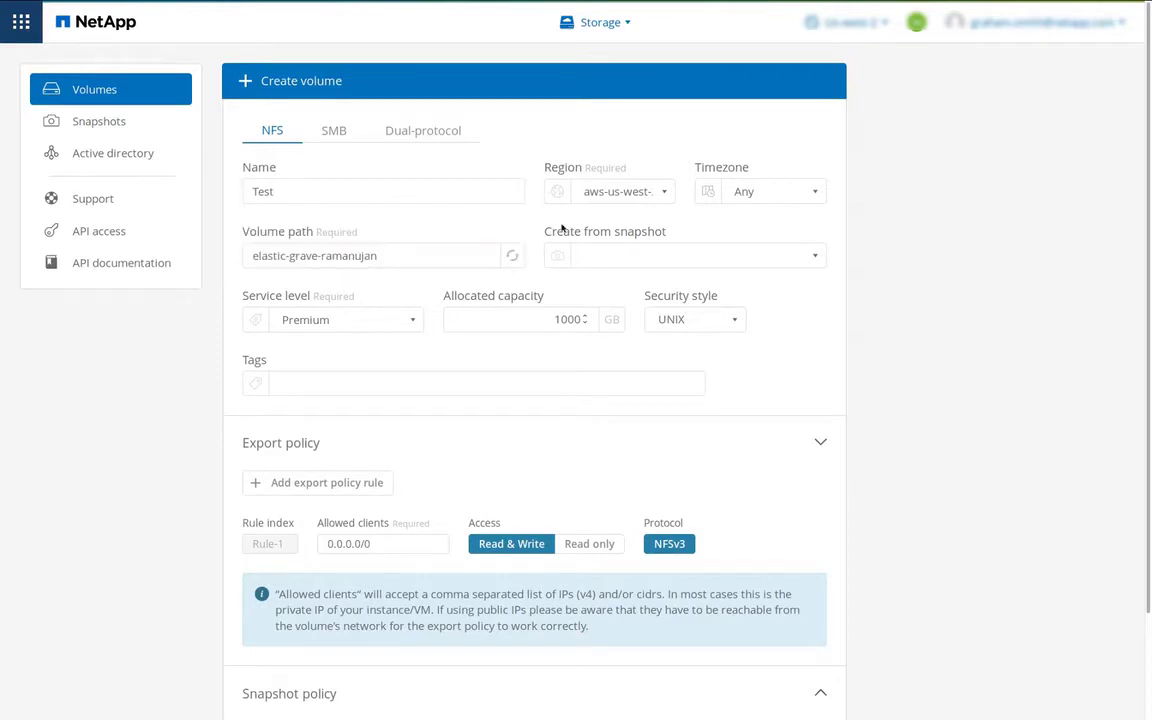
left_click(814, 257)
left_click(757, 320)
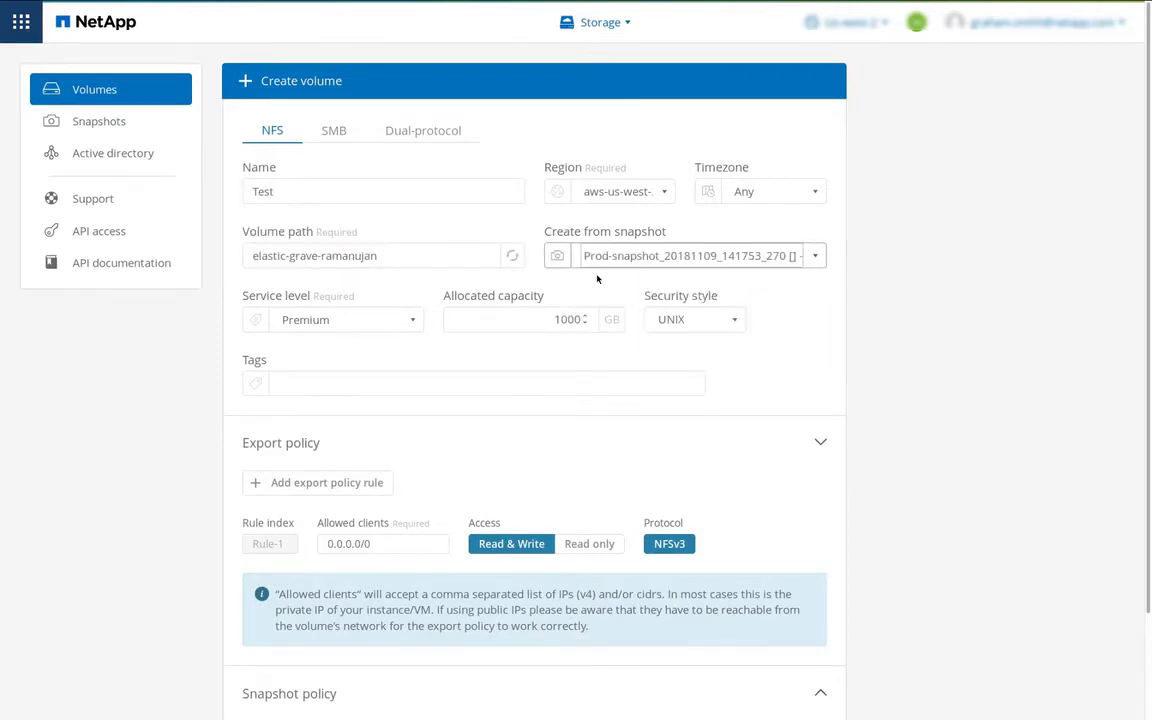
Set the new volume's path to clone and its service level to Extreme, and create the volume.
left_click_drag(425, 258, 238, 258)
type("clone")
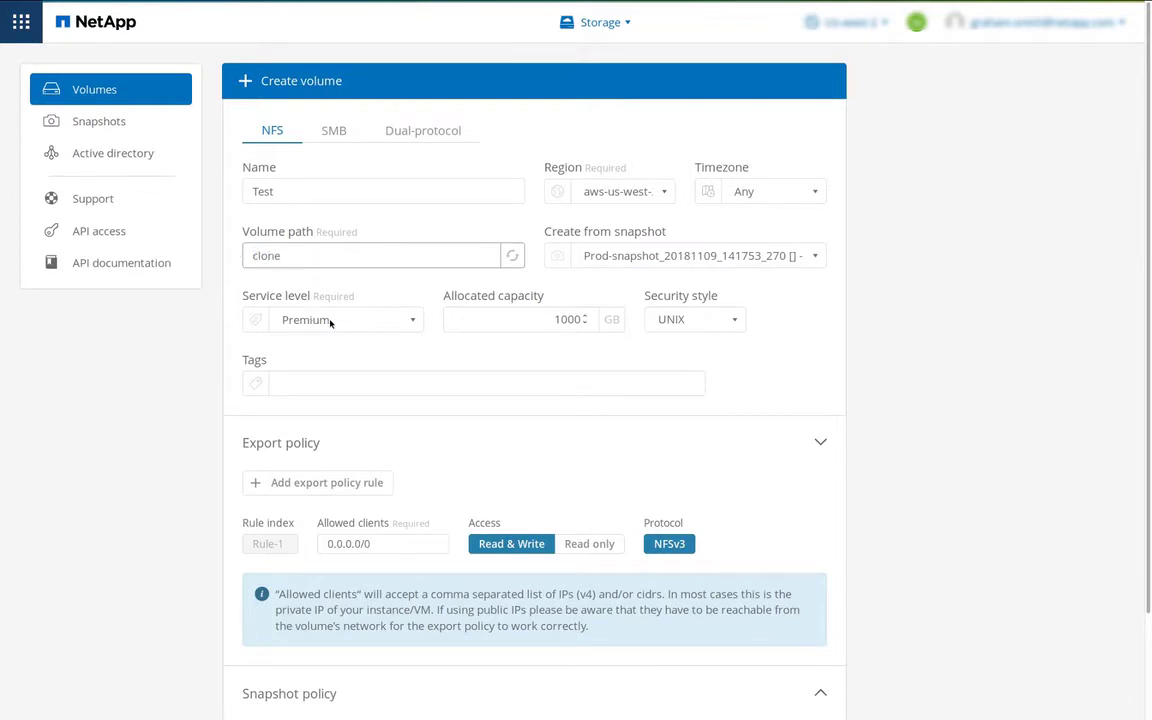
left_click(330, 320)
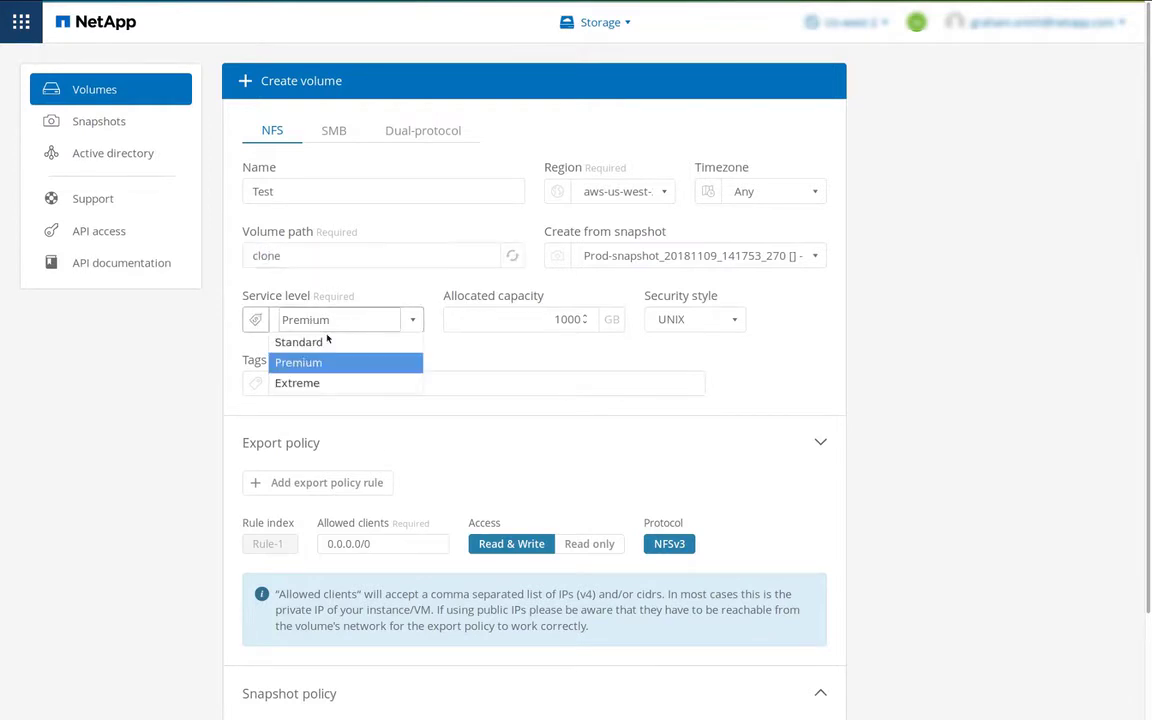
left_click(331, 380)
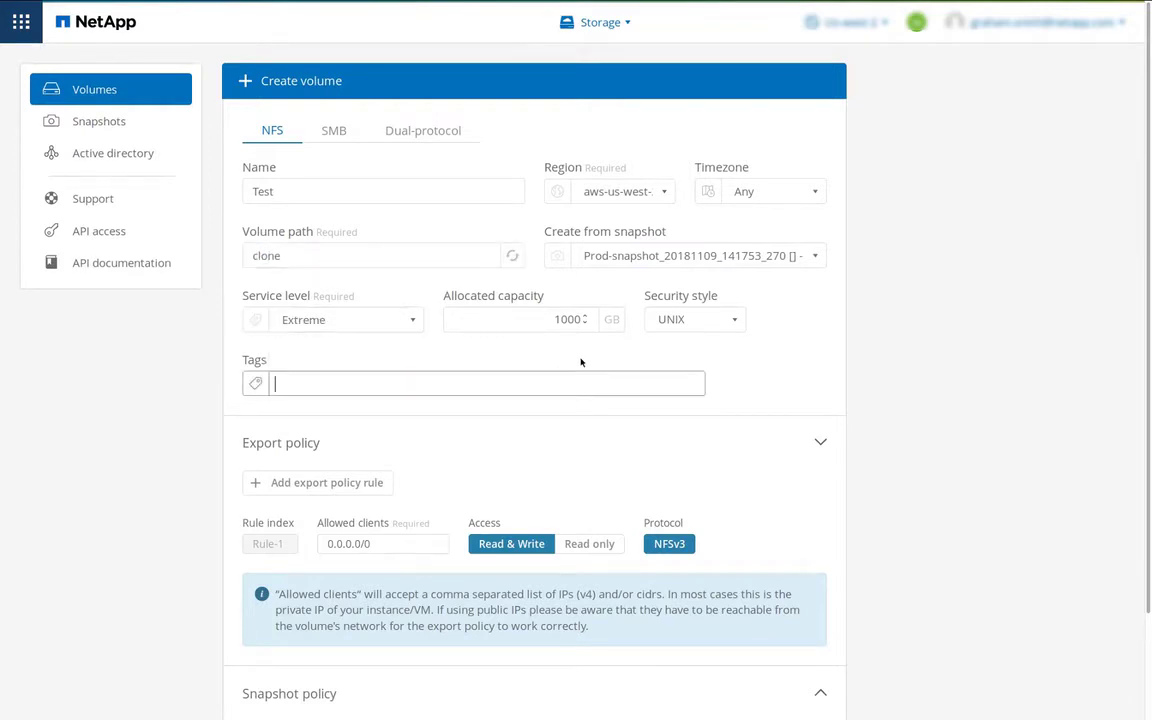
scroll(581, 362, "down", 3)
left_click(778, 640)
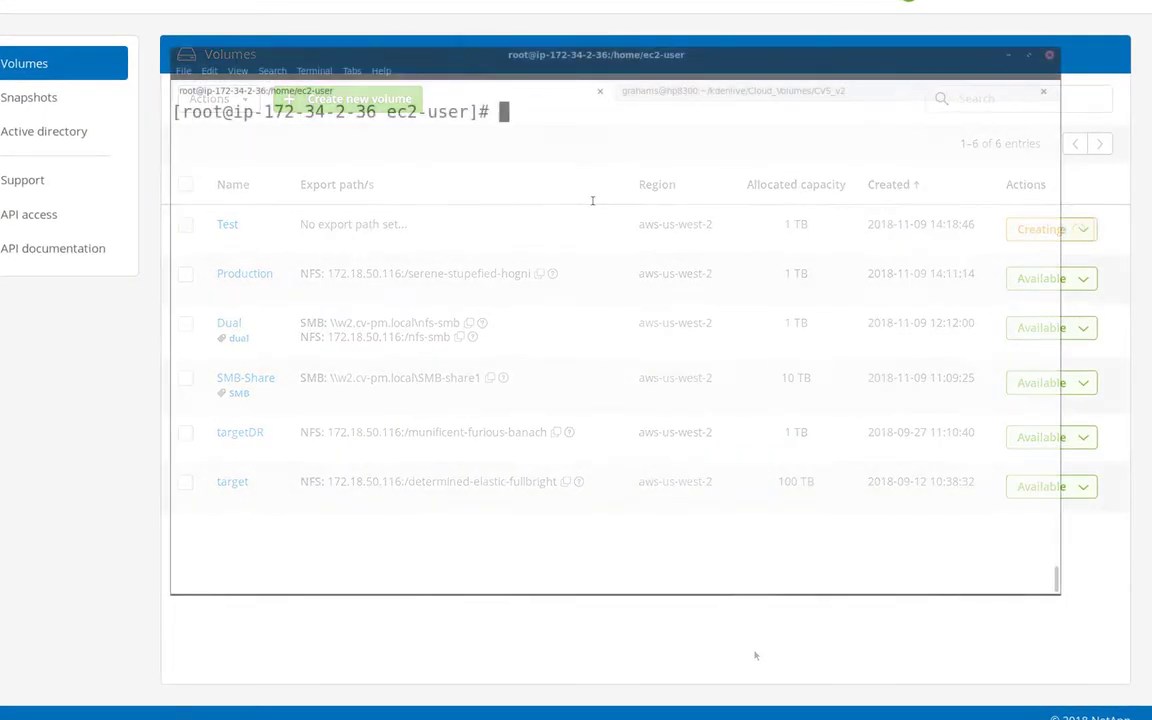
In the Linux terminal, list the NFS exports of 172.18.50.116 with showmount -e.
key("ctrl+r")
type("sh")
key("Return")
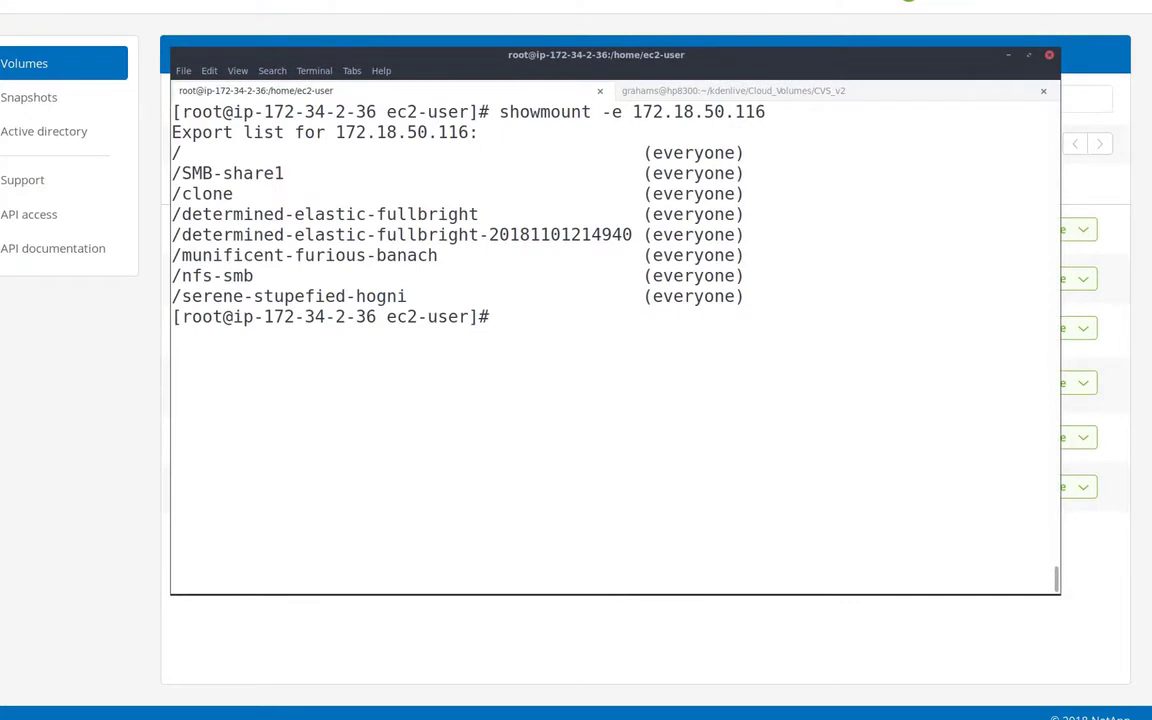
Mount the export 172.18.50.116:/clone on /mnt/test1/.
type("mount")
double_click(420, 132)
middle_click(563, 312)
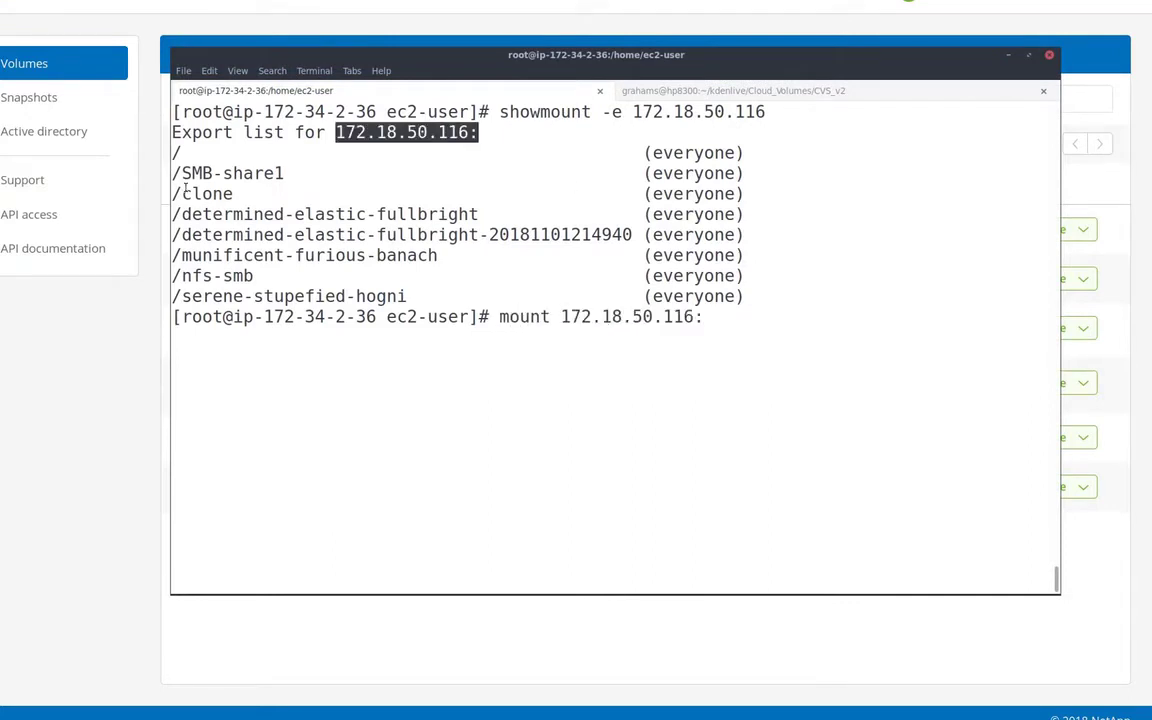
left_click_drag(172, 193, 233, 193)
middle_click(727, 316)
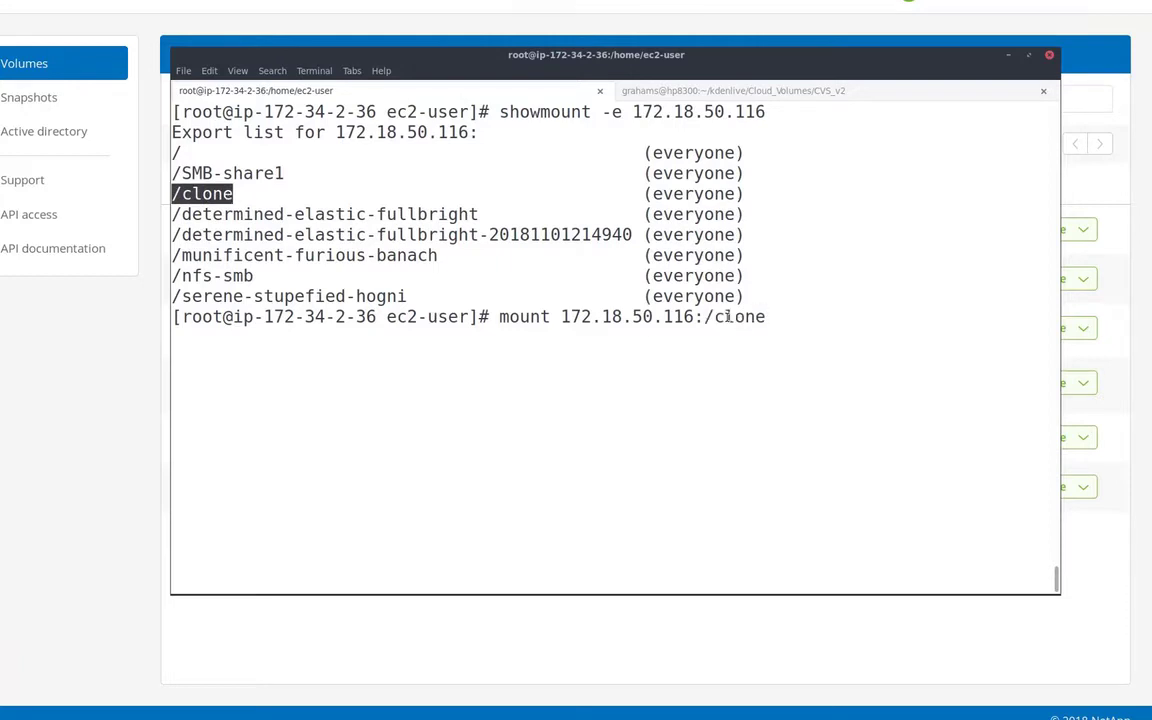
type("/mnt/t")
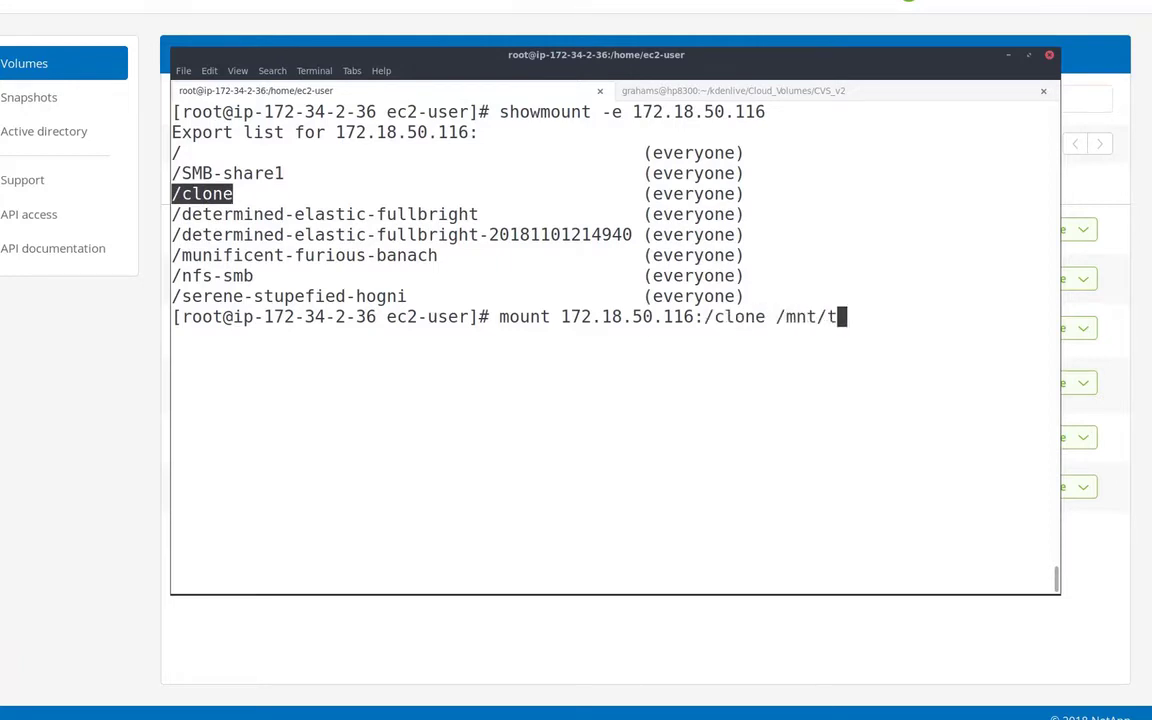
key("Tab")
key("Return")
Show the mounted file systems with their types and human-readable sizes using df -Th.
type("df -")
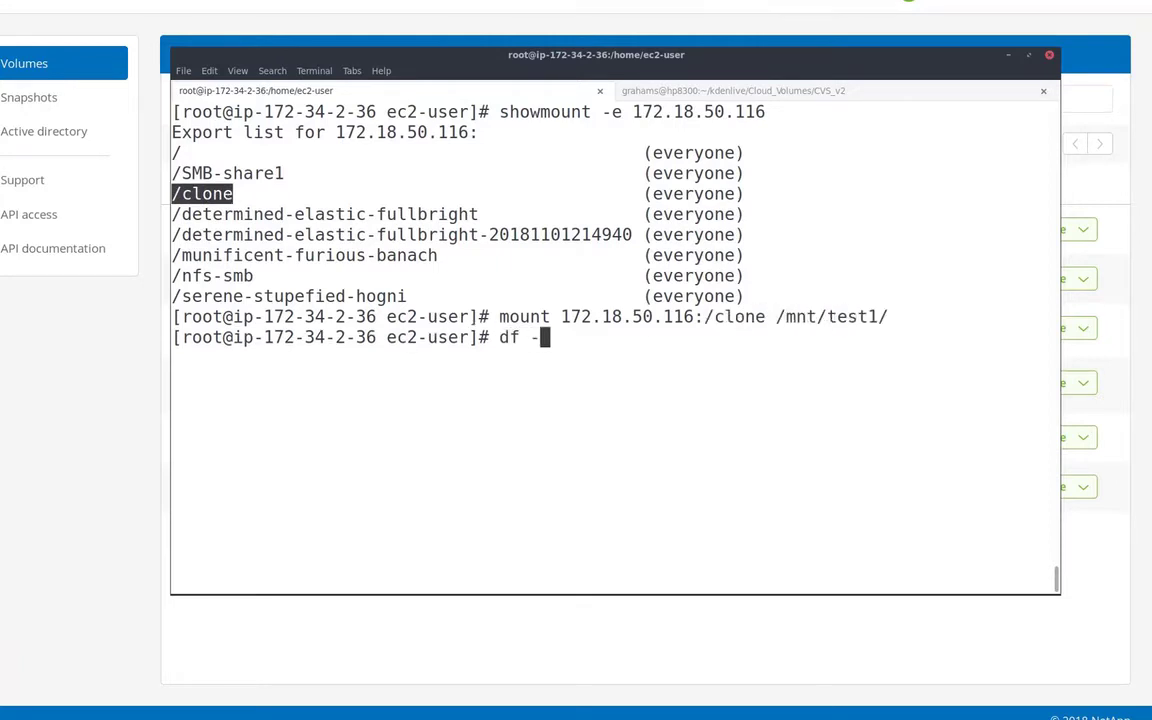
type("Th")
key("Return")
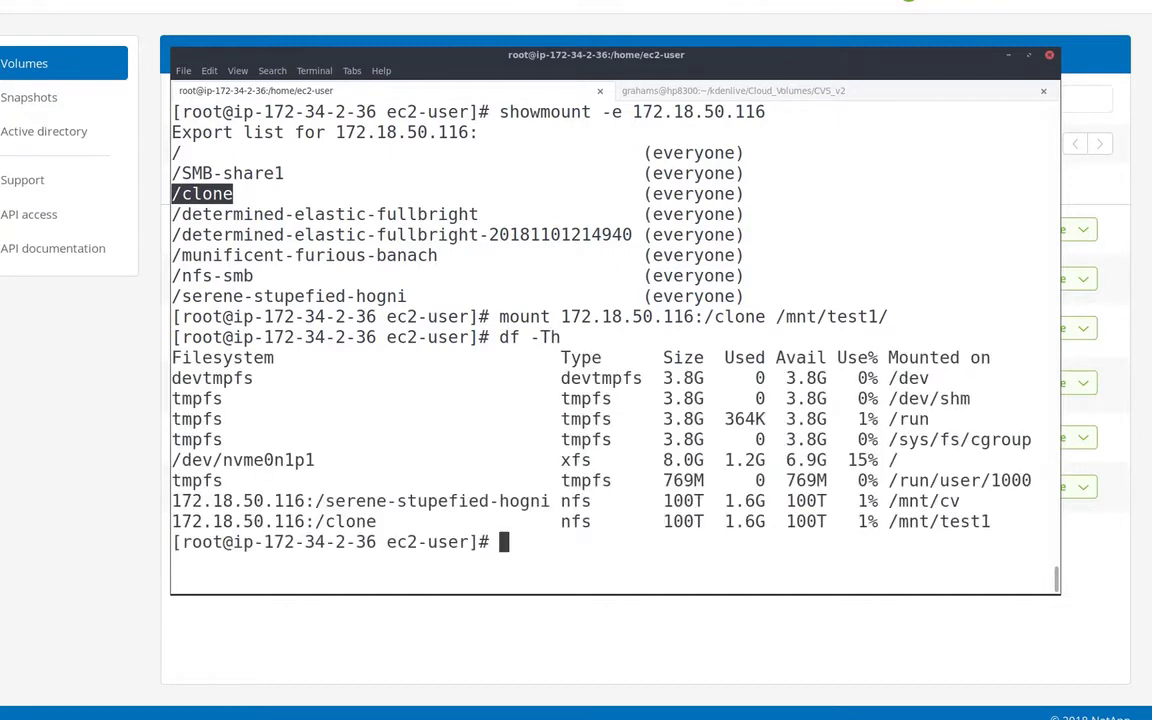
List the contents of the mounted clone at /mnt/test1 in long format with human-readable sizes.
type("l ")
type(" -lh")
mouse_move(889, 521)
left_mouse_down()
mouse_move(989, 523)
mouse_move(970, 533)
left_mouse_up()
middle_click(970, 533)
key("Return")
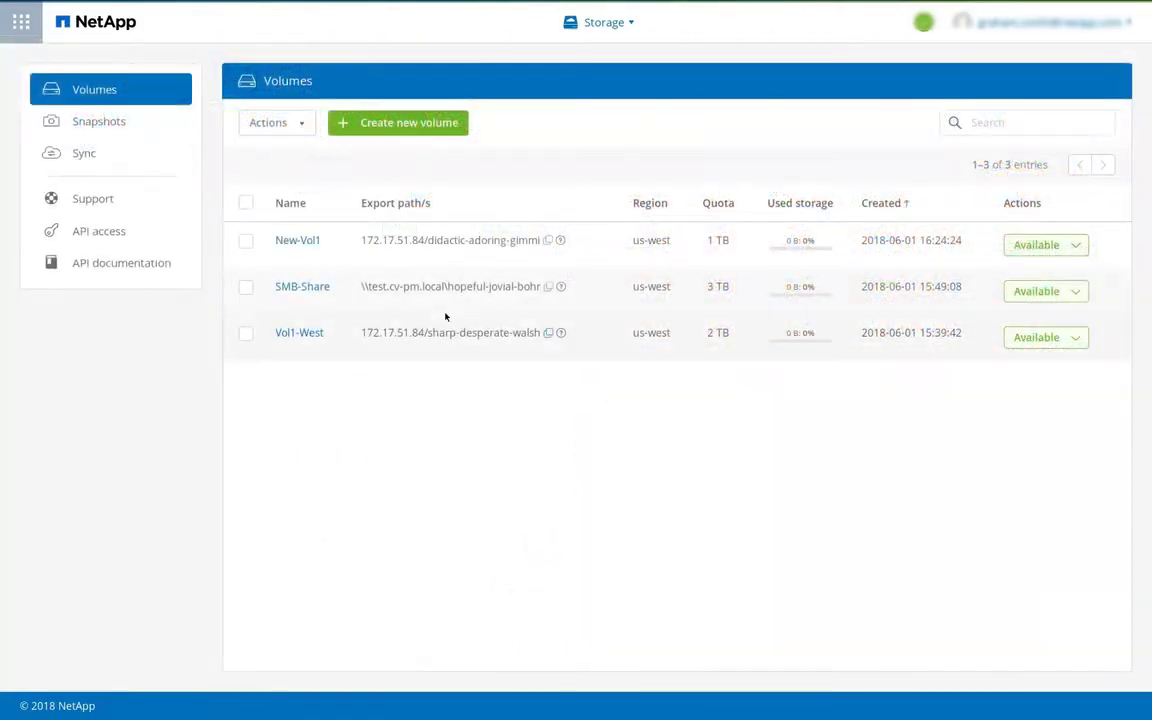
In NetApp Cloud Volumes, create a sync relationship from the NFS export /etc on host 13.57.221.194 to the volume New-Vol1 as target.
left_click(298, 240)
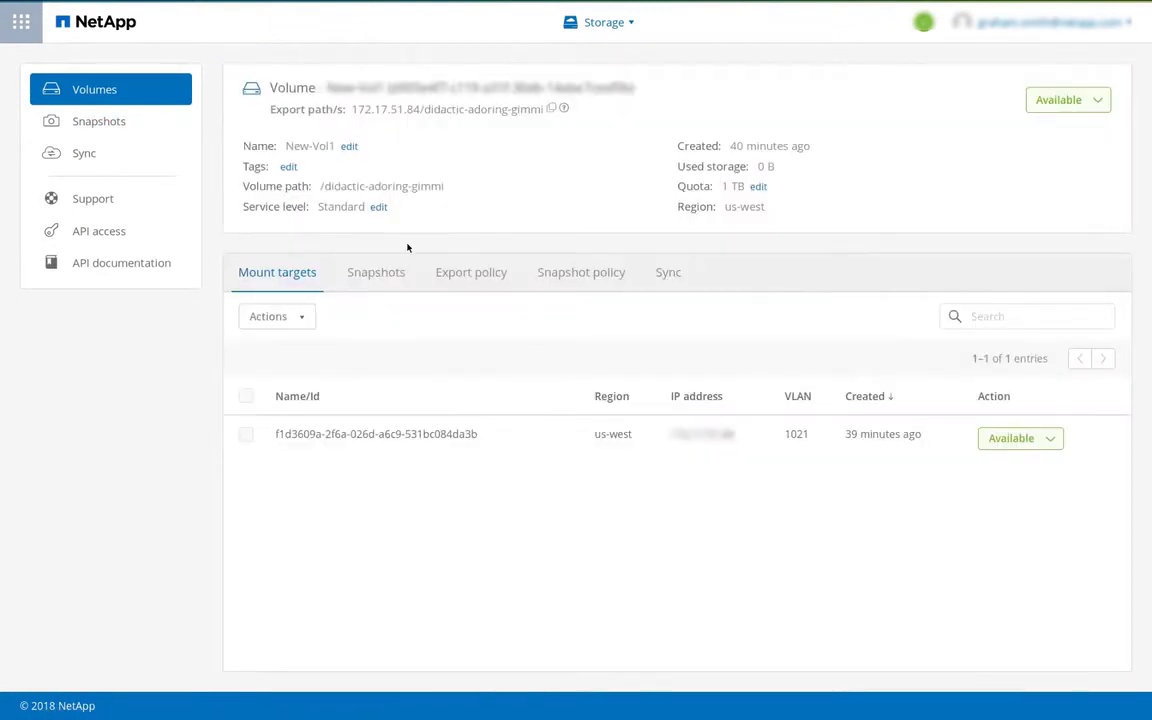
left_click(674, 273)
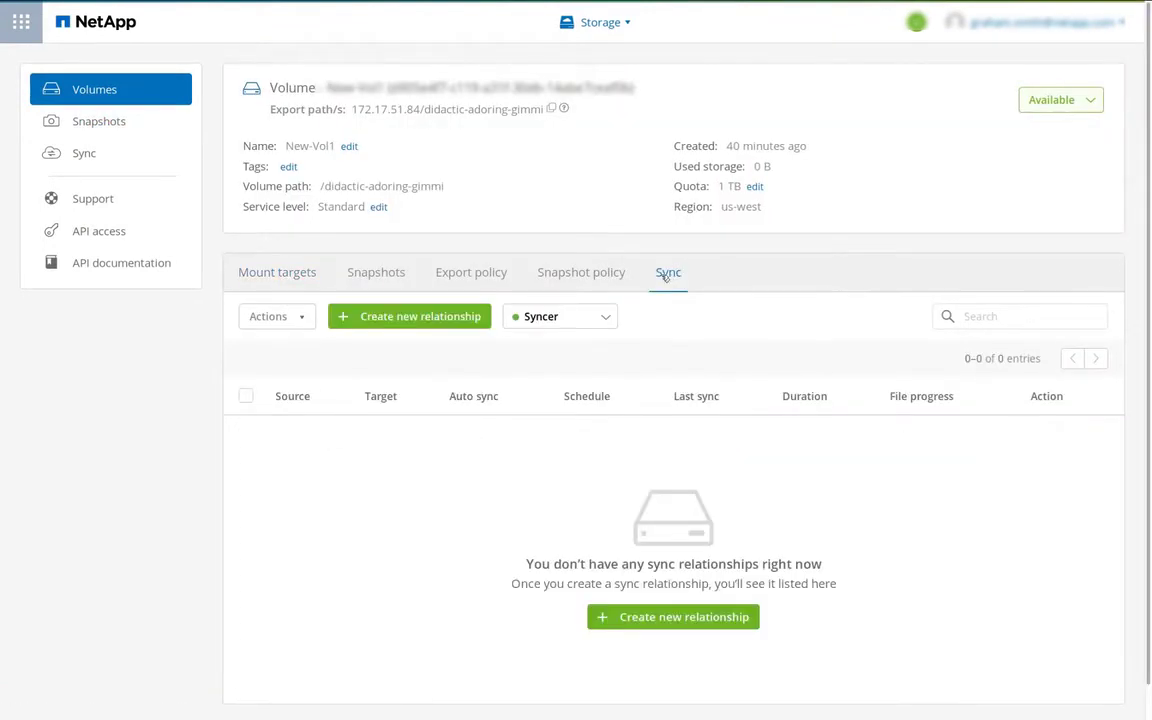
left_click(425, 316)
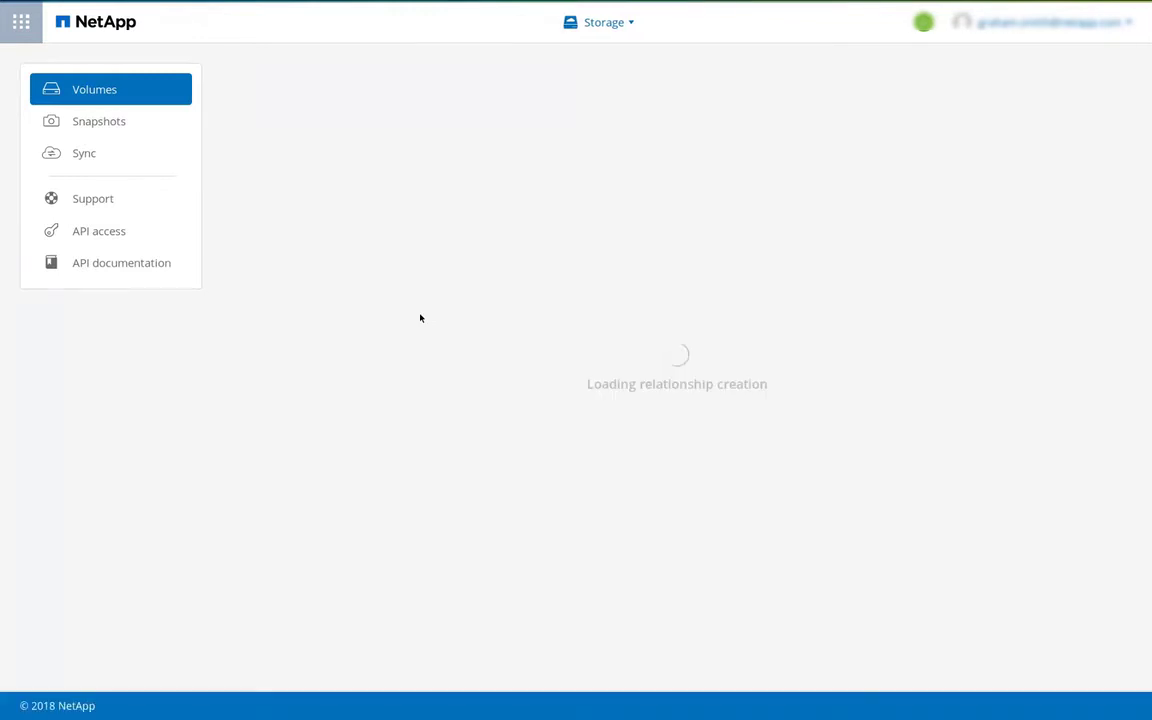
left_click(399, 228)
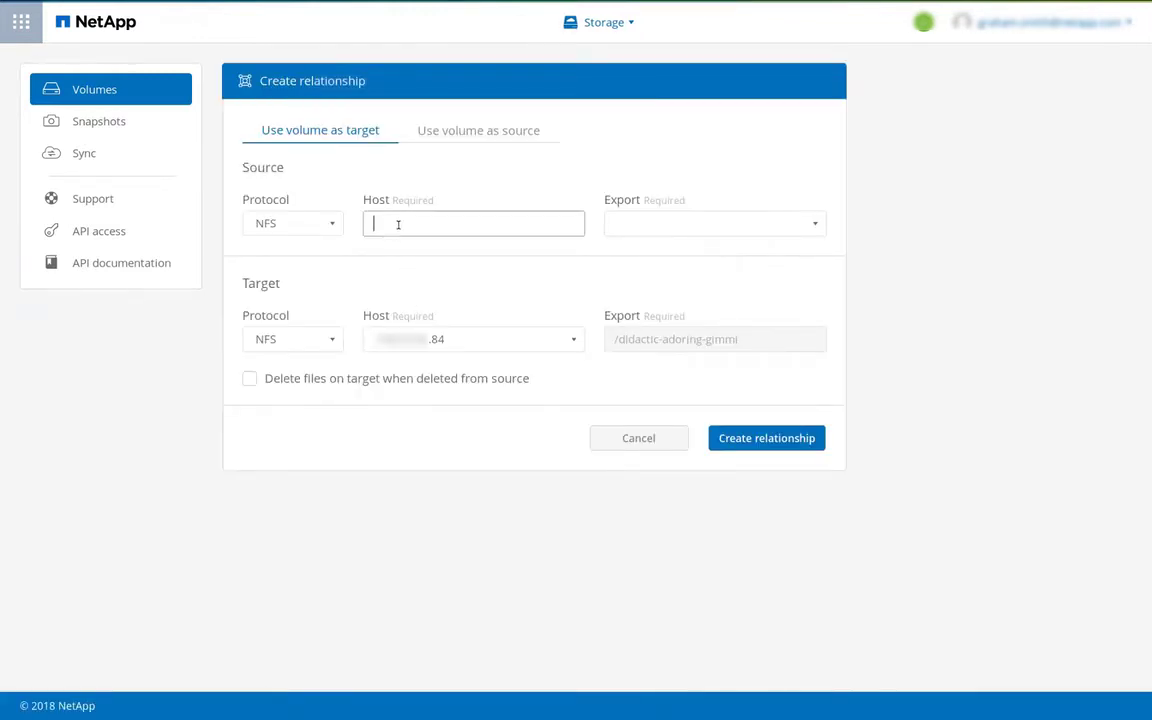
left_click(436, 284)
left_click(478, 241)
left_click(779, 447)
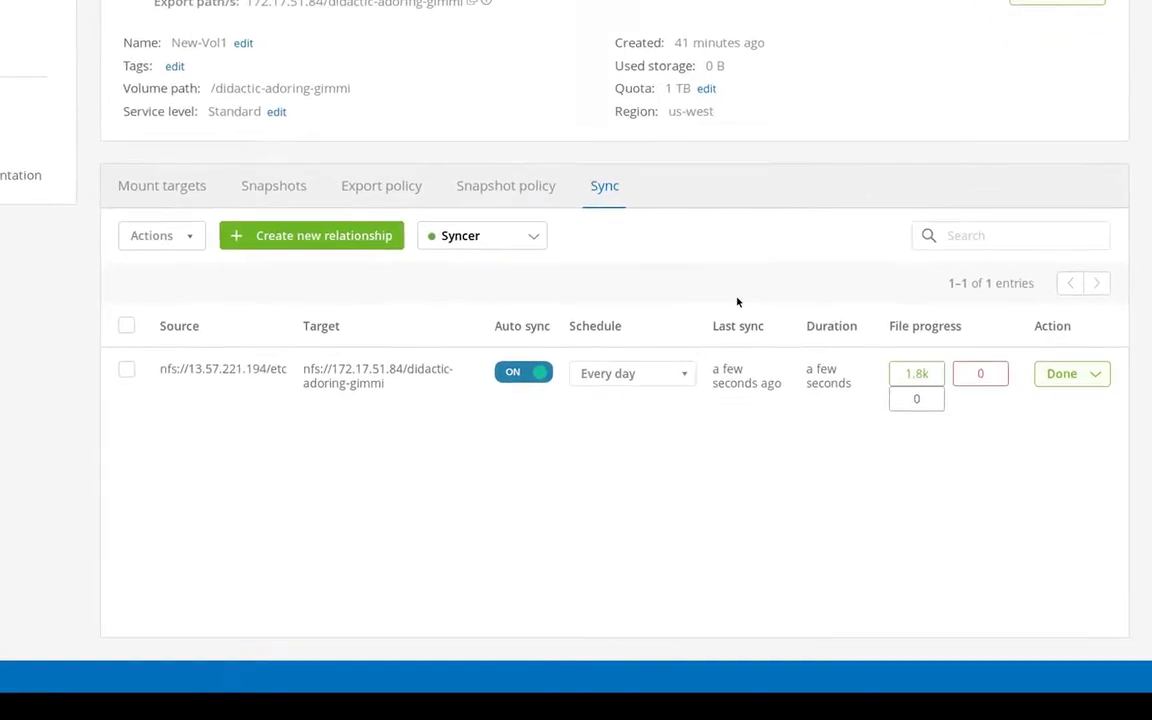
In the terminal, list the synced files in /mnt/cv2/ and return to the volume's sync page.
mouse_move(942, 436)
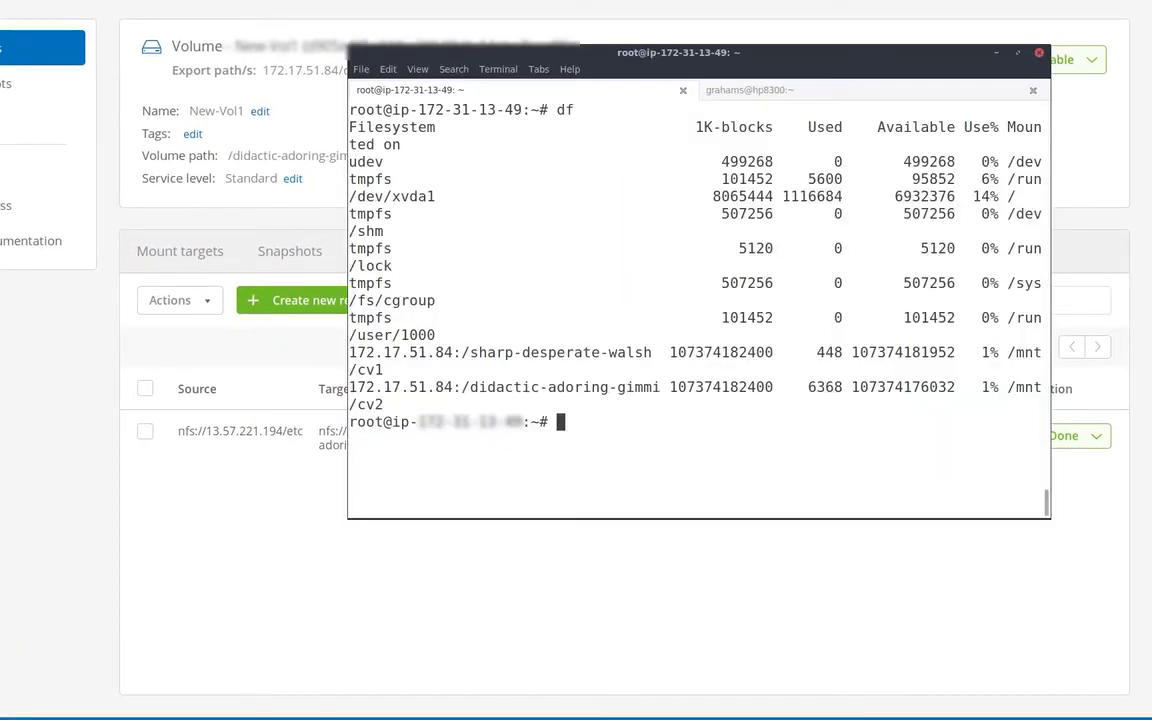
type("ls /mnt/cv2/")
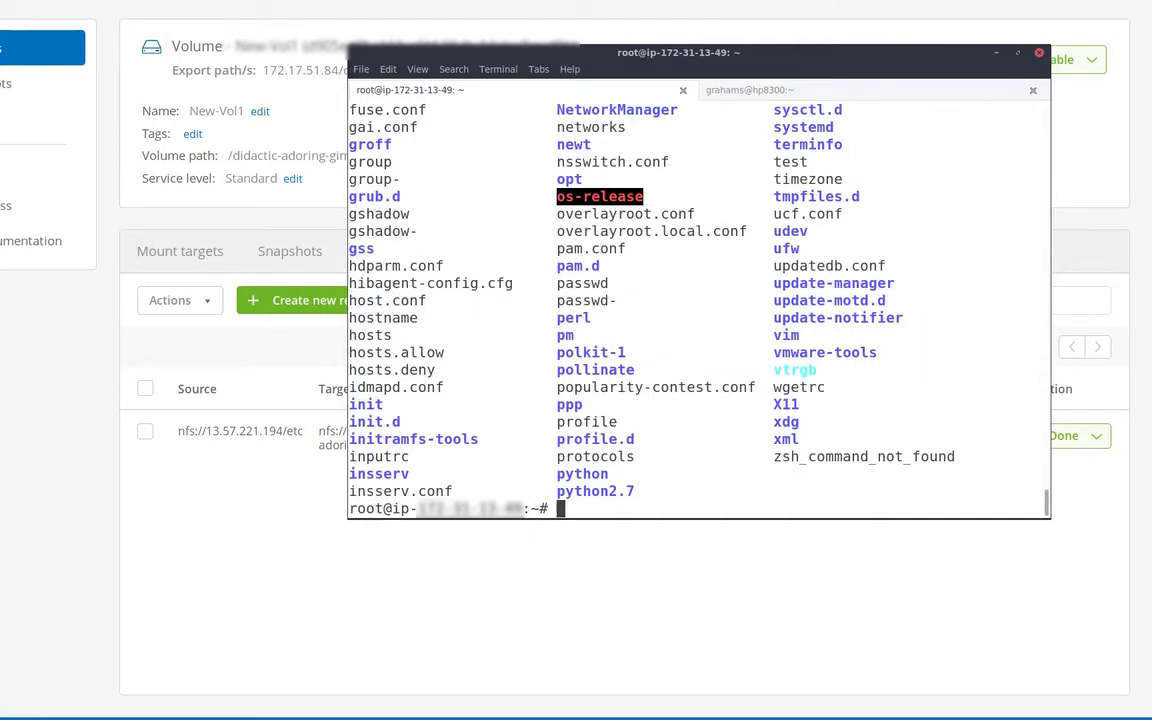
left_click(426, 524)
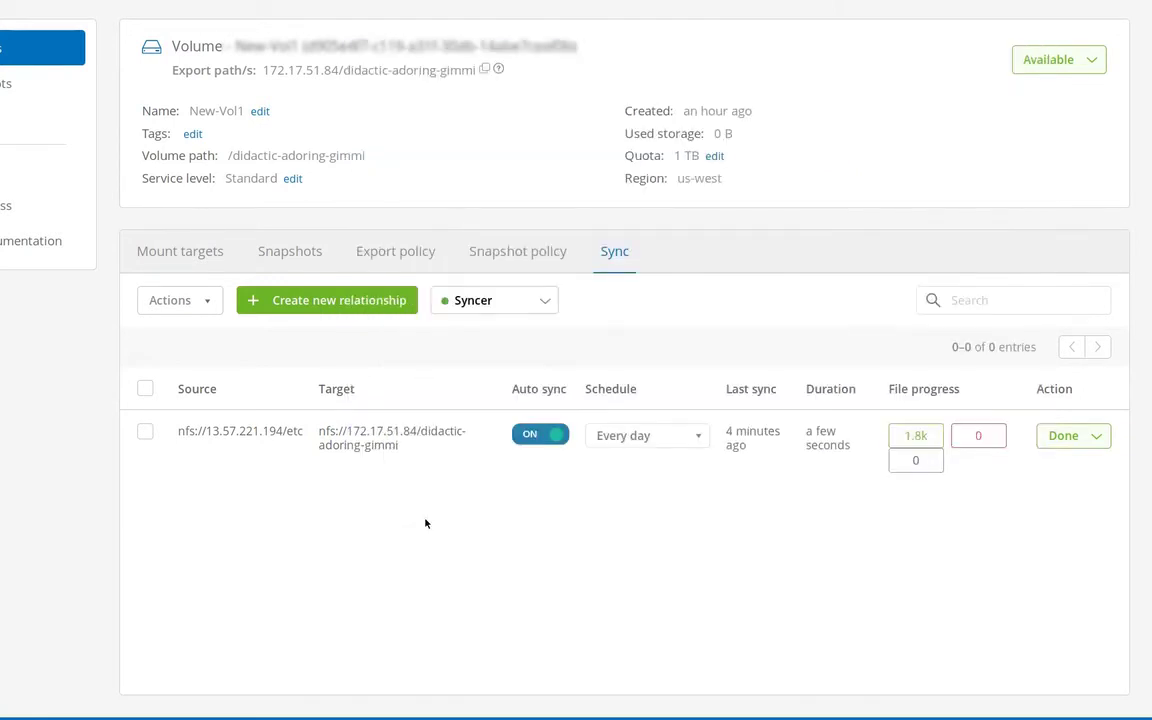
Set the sync schedule of the New-Vol1 relationship to every hour.
left_click(676, 437)
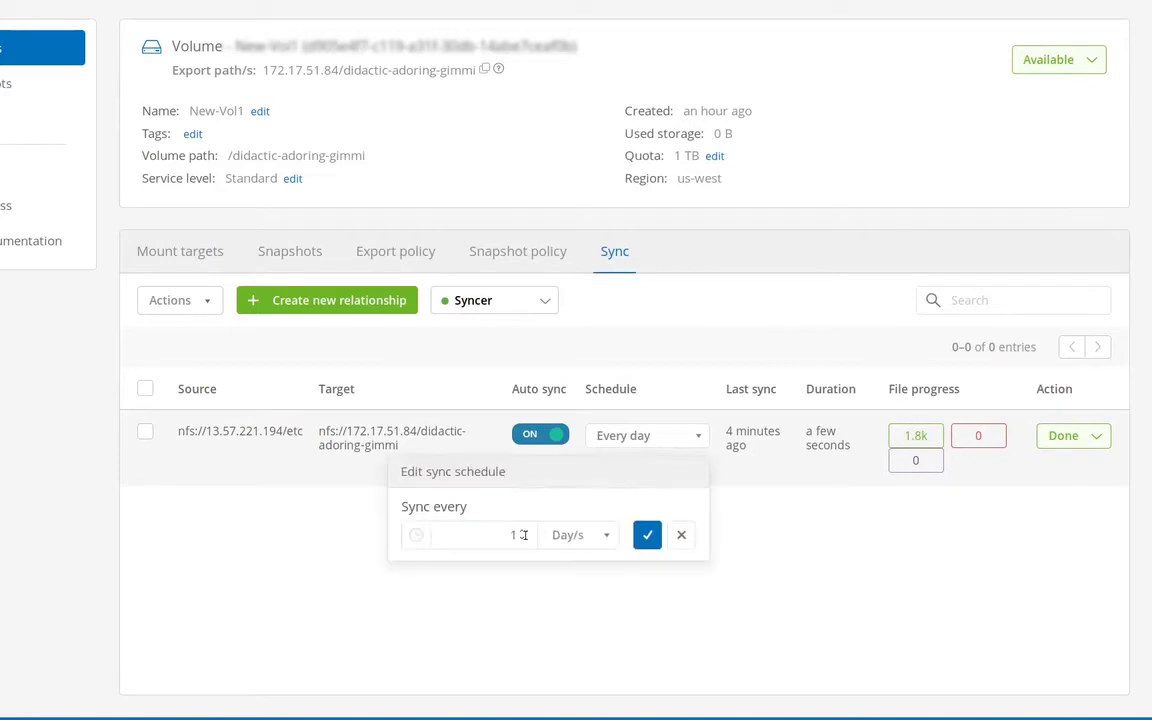
left_click(580, 535)
left_click(587, 583)
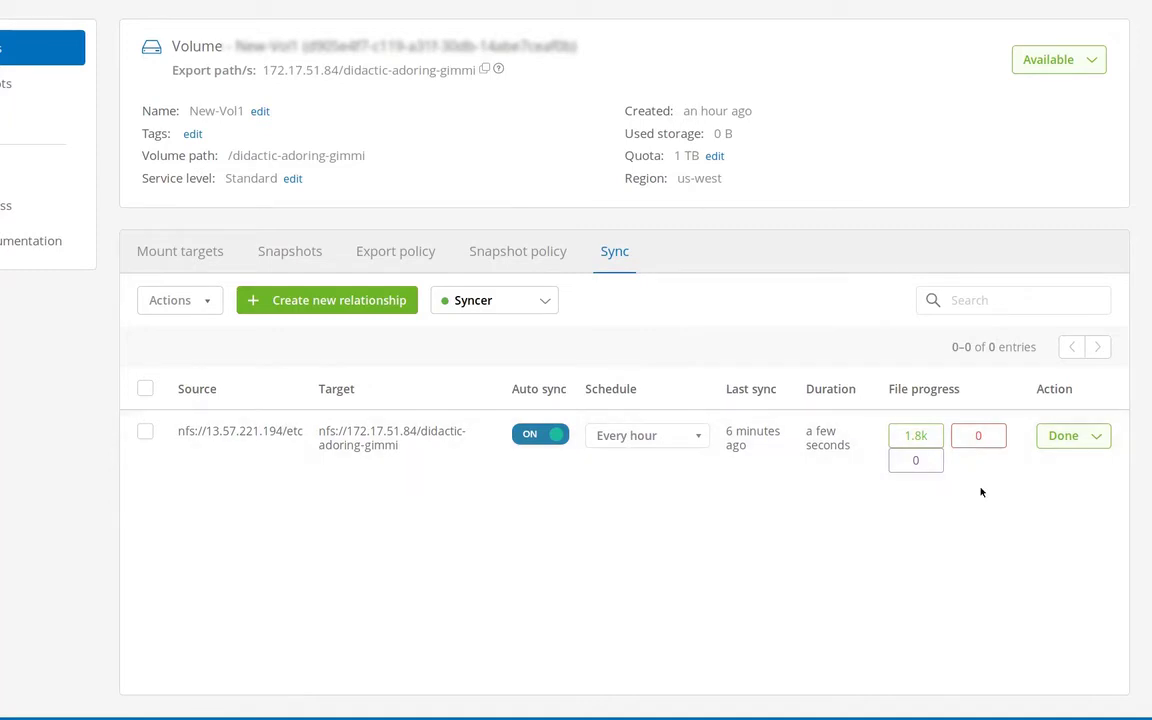
Run an immediate sync of the New-Vol1 relationship and confirm it.
left_click(1096, 440)
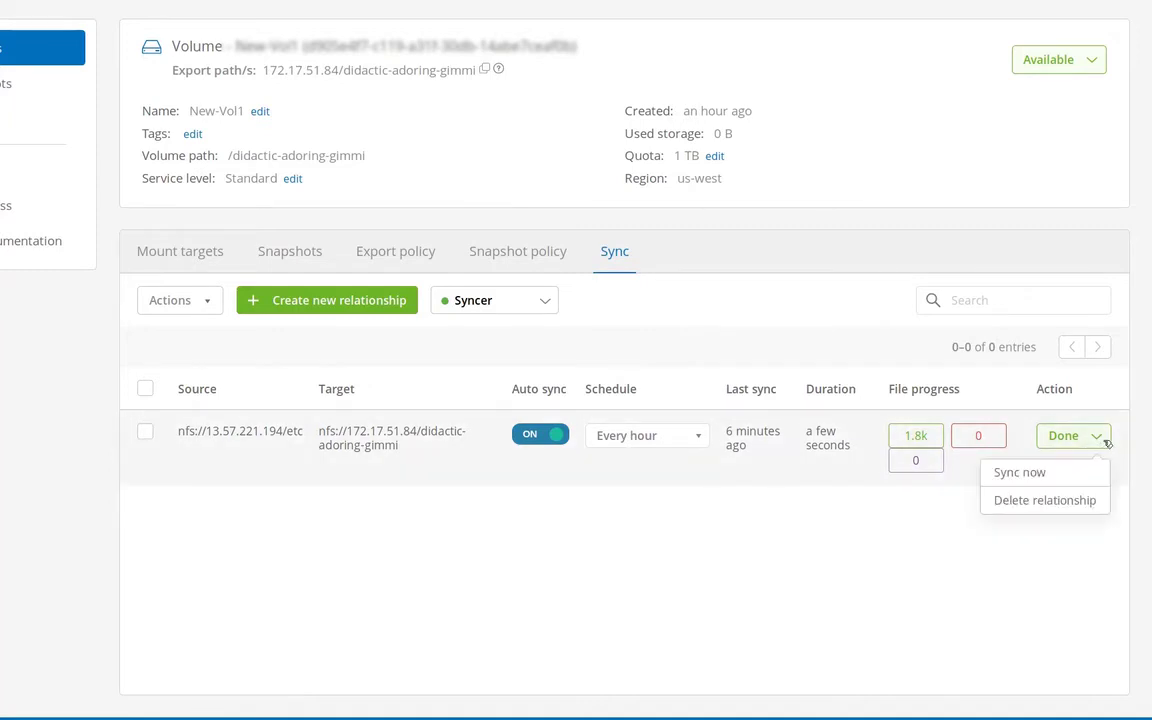
left_click(1045, 471)
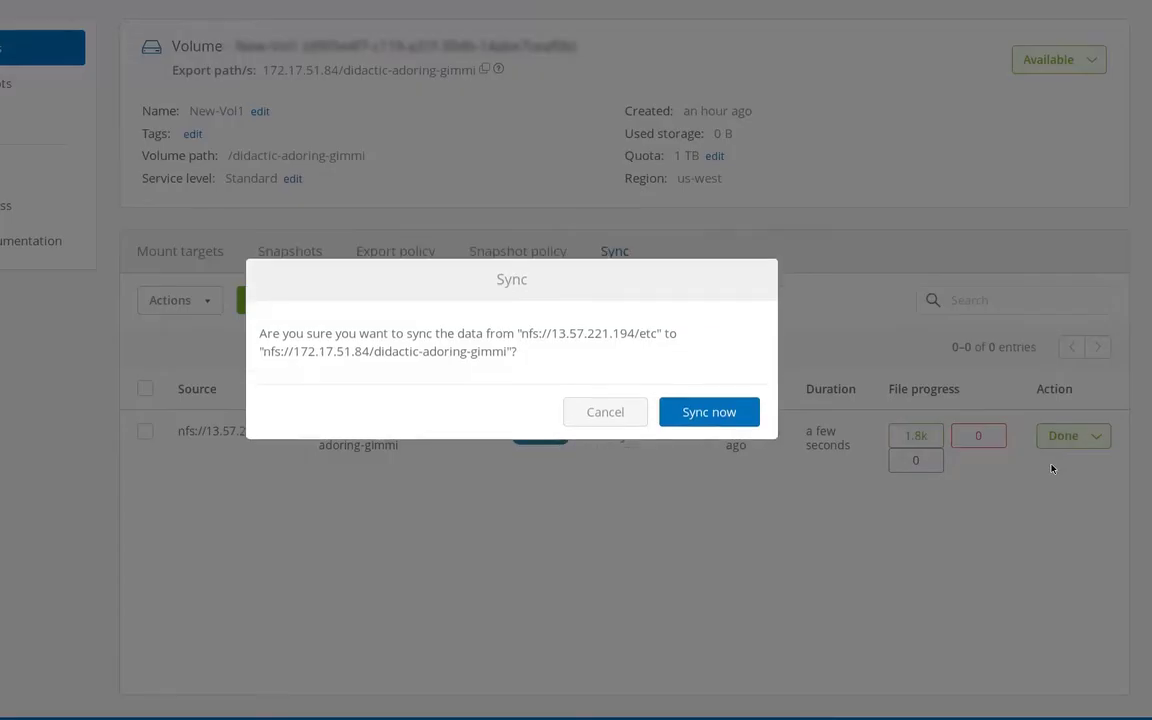
left_click(701, 414)
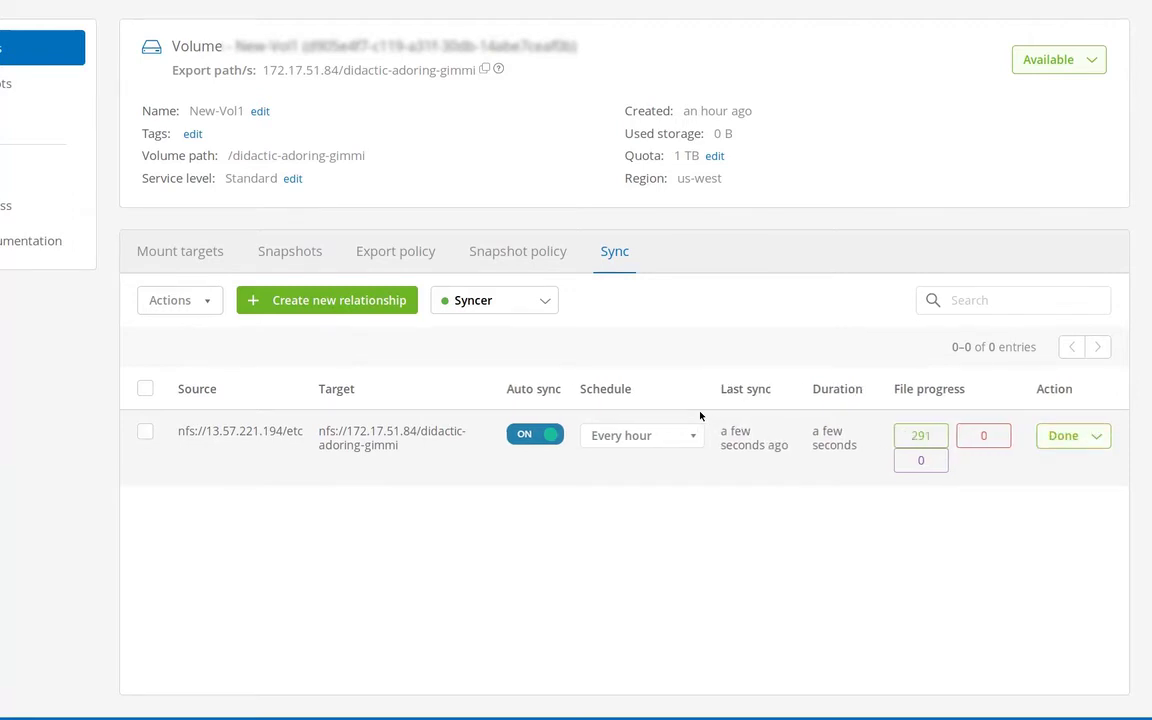
mouse_move(919, 432)
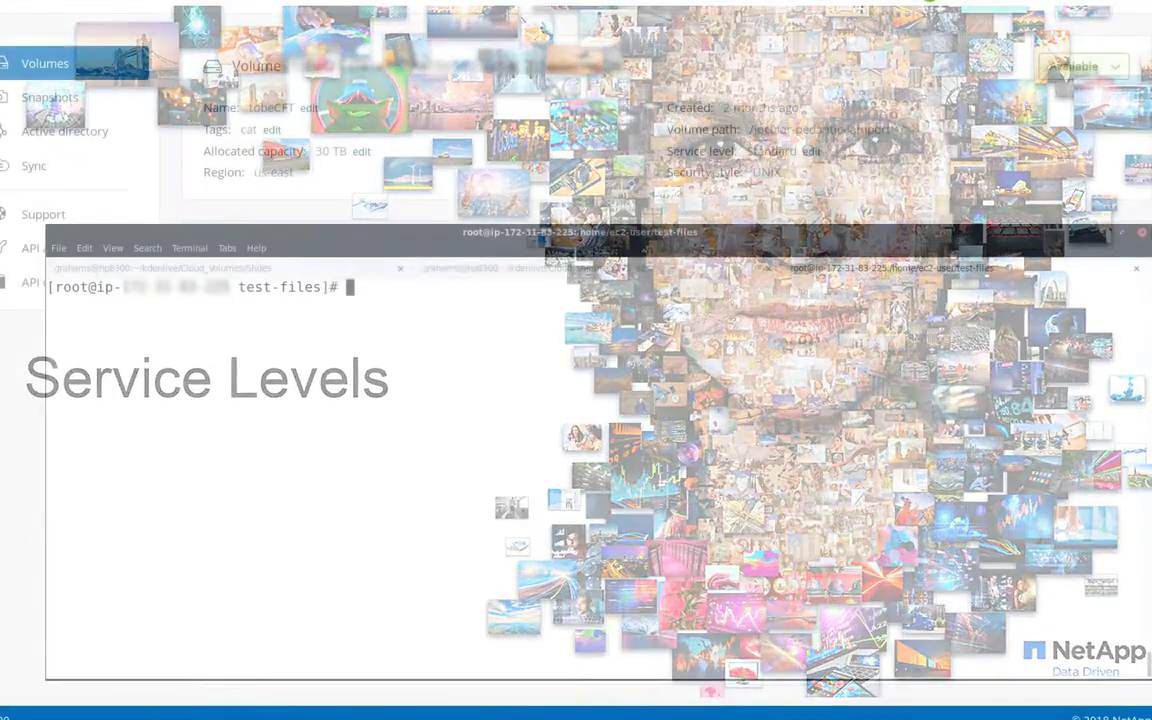
In the terminal, run the fio load test with 4-hosts.txt as the client list and fio.ini as the job file, and check its throughput.
type("fio --client=4-hosts.txt fio.ini")
key("Return")
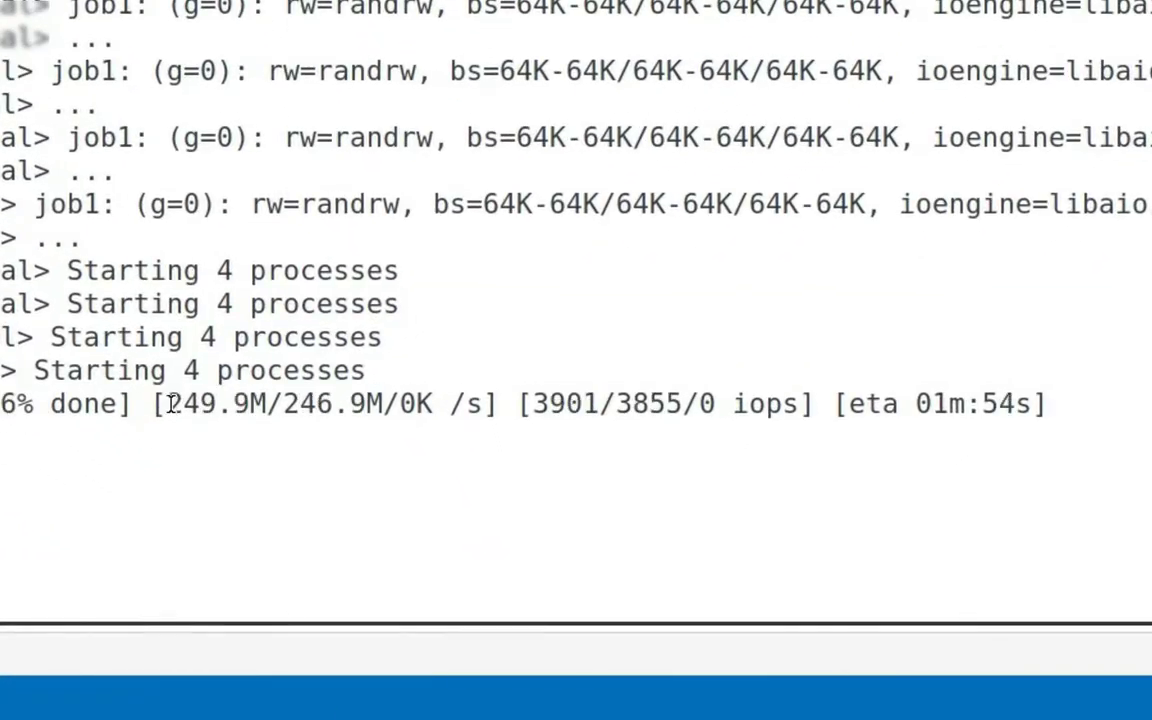
left_click_drag(168, 404, 708, 393)
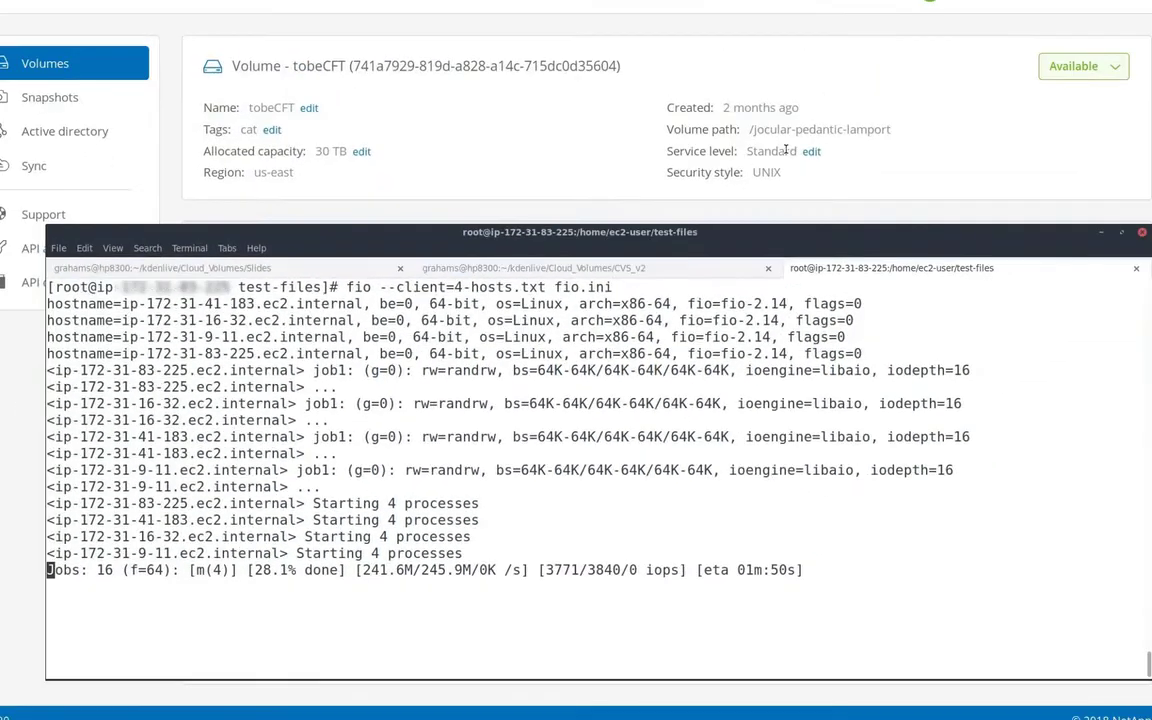
In NetApp Cloud Volumes, set the service level of the tobeCFT volume to Extreme.
left_click(811, 151)
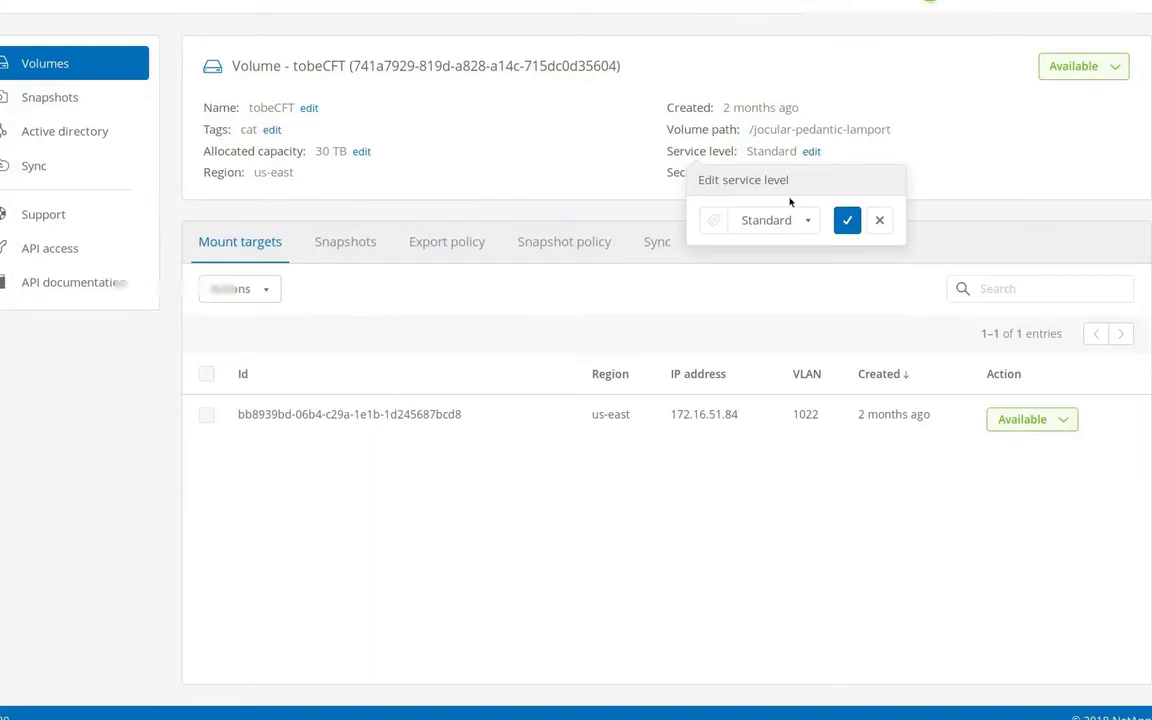
left_click(806, 222)
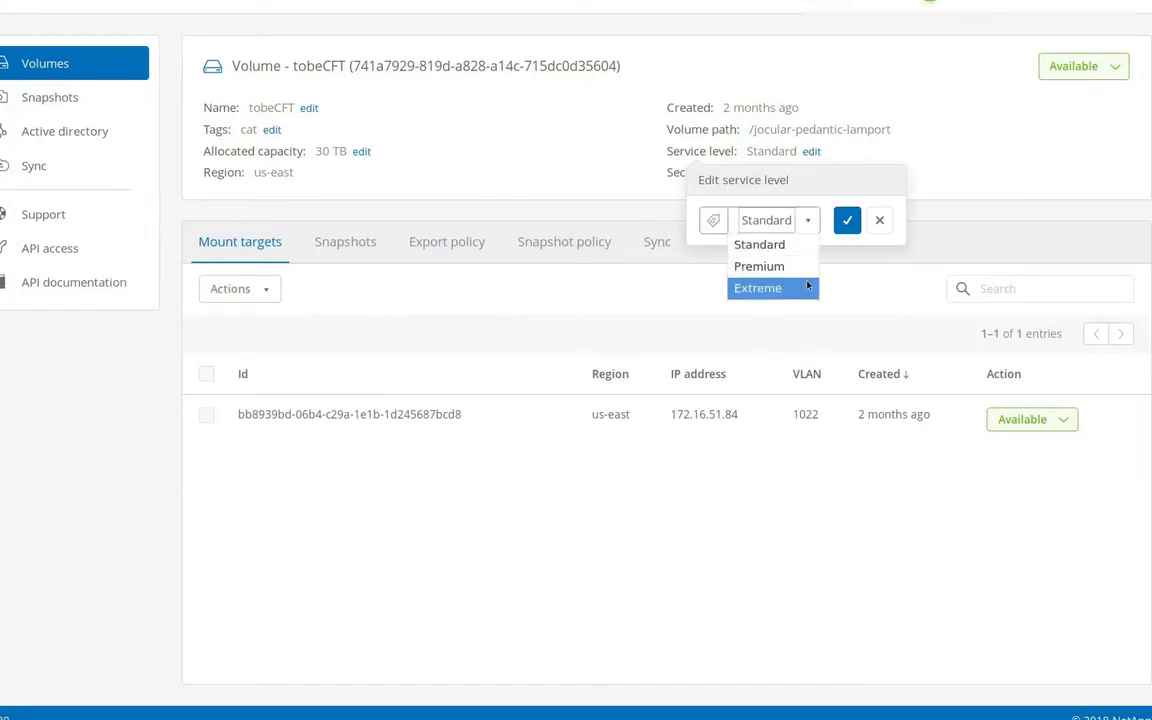
left_click(806, 288)
left_click(847, 221)
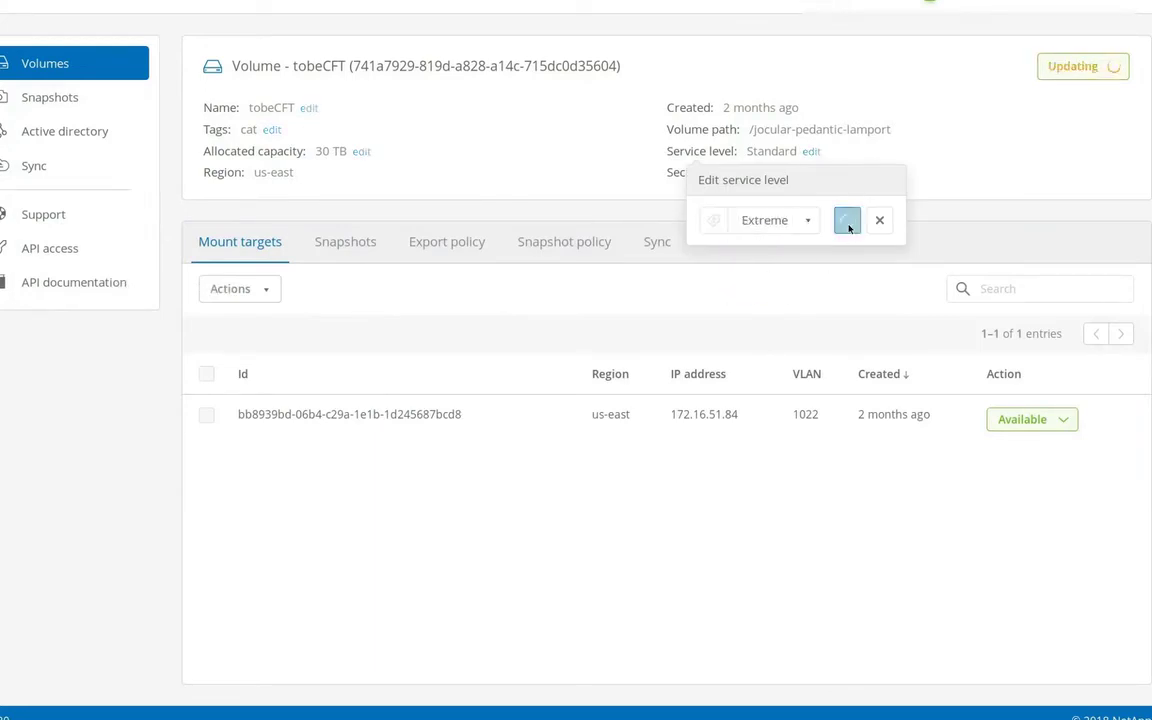
Switch to the terminal and check the running fio load test's throughput under the Extreme service level.
key("alt+Tab")
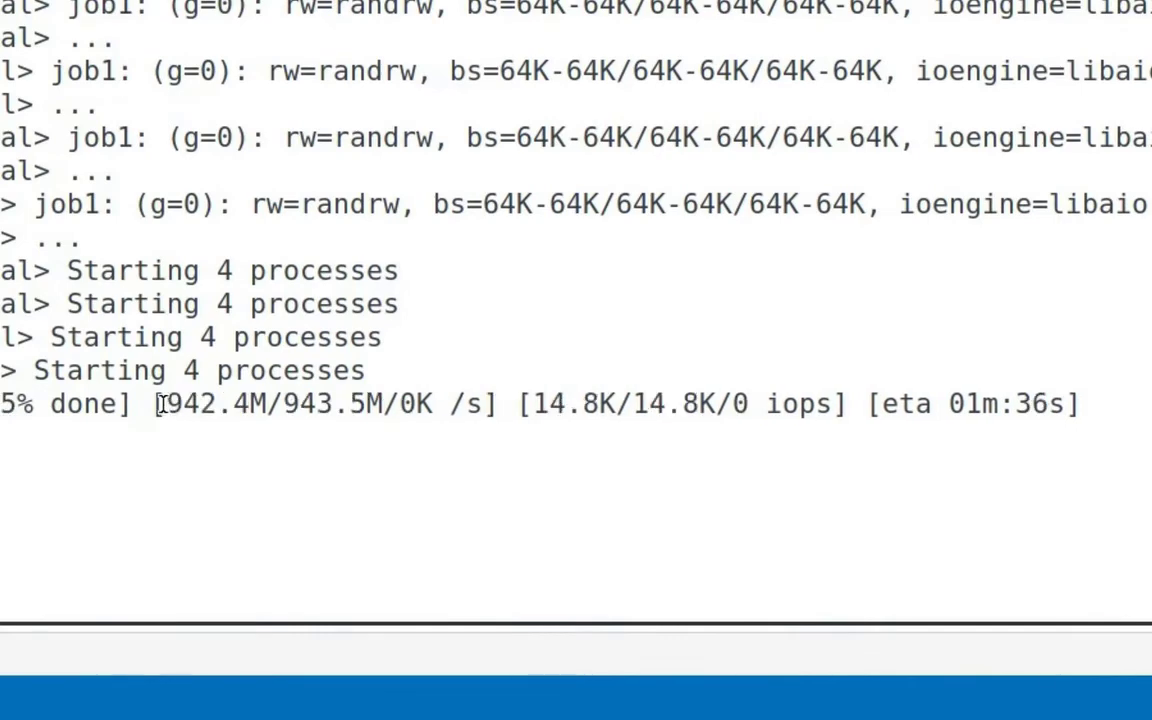
left_click_drag(160, 404, 710, 404)
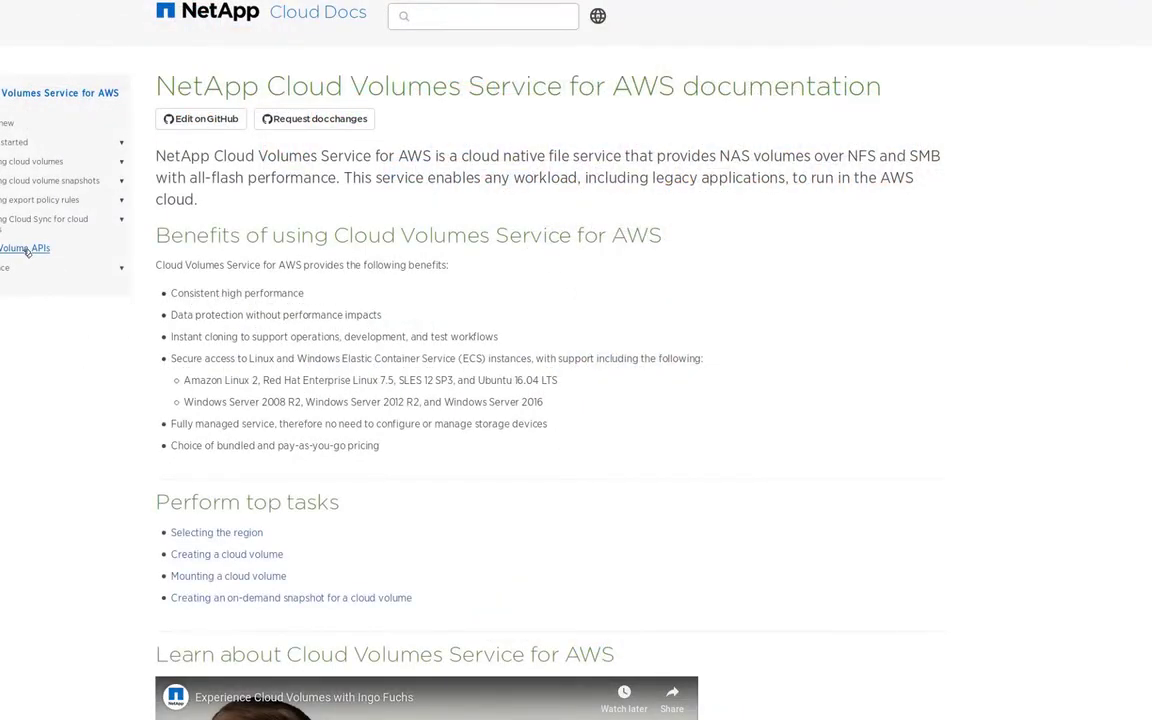
In the NetApp Cloud Docs, open the Cloud Volume APIs page and read how to find the API keys and list the available APIs.
left_click(27, 251)
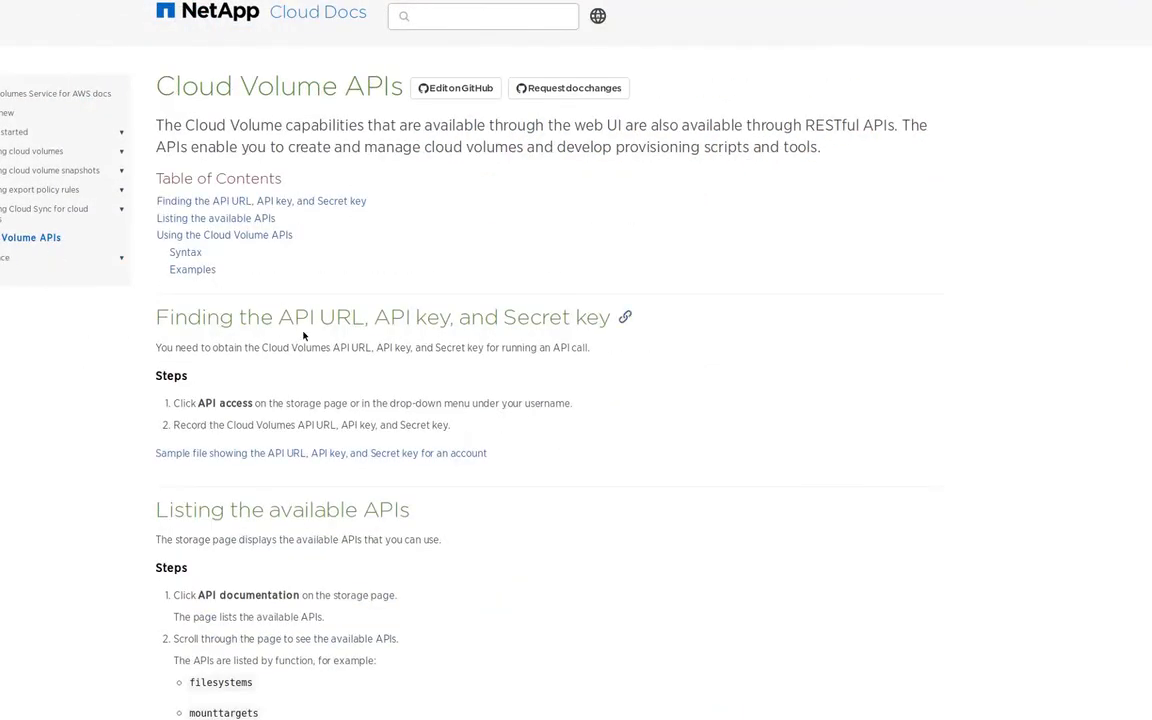
scroll(517, 367, "down", 2)
scroll(517, 367, "down", 5)
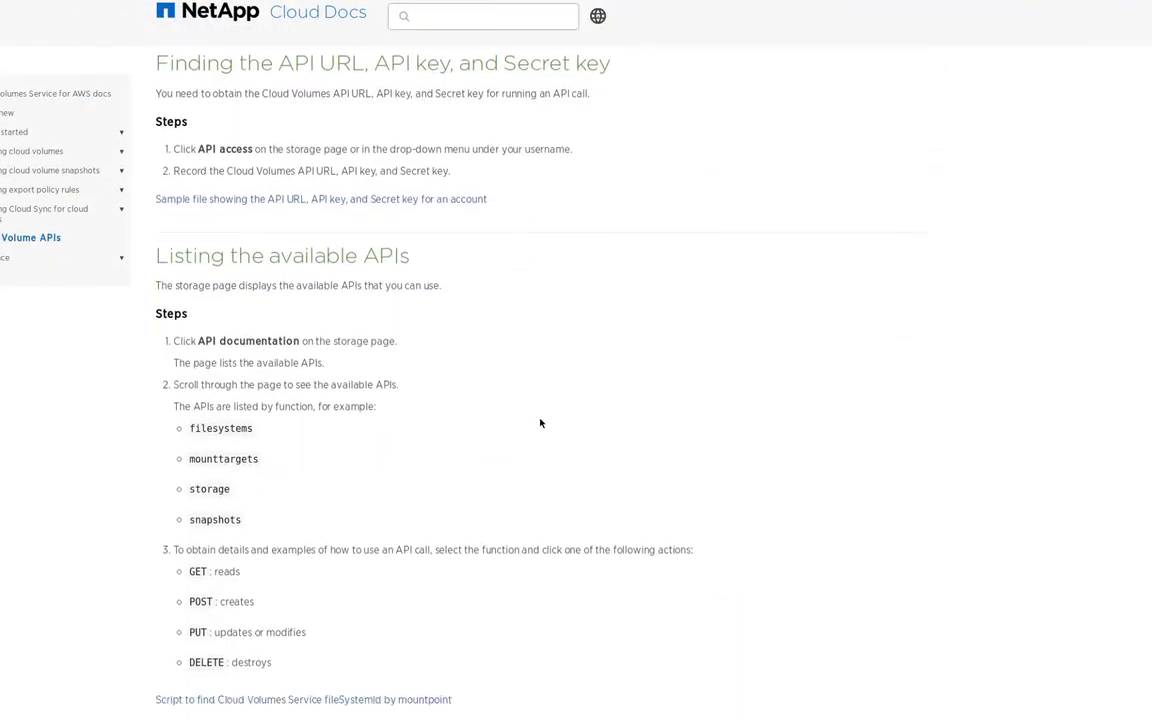
scroll(543, 435, "down", 3)
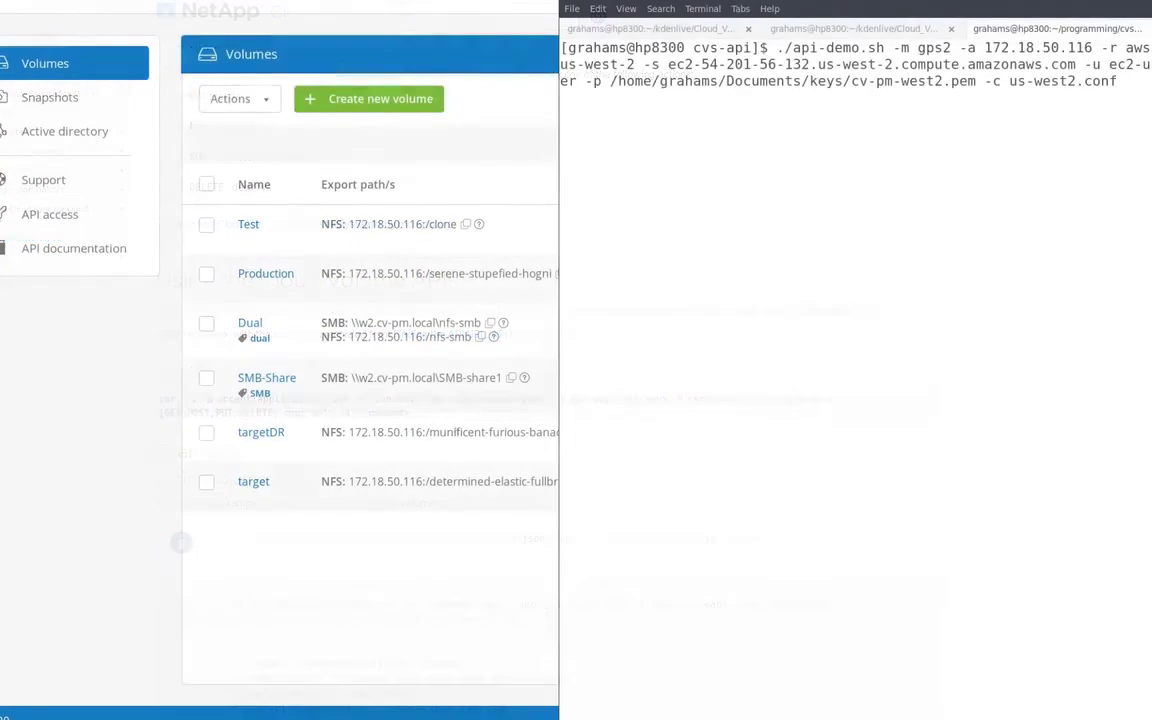
In the terminal, run api-demo.sh for gps2 with us-west2.conf, check the mount output, and check the gps2 volume's allocated capacity in the Volumes list.
key("Return")
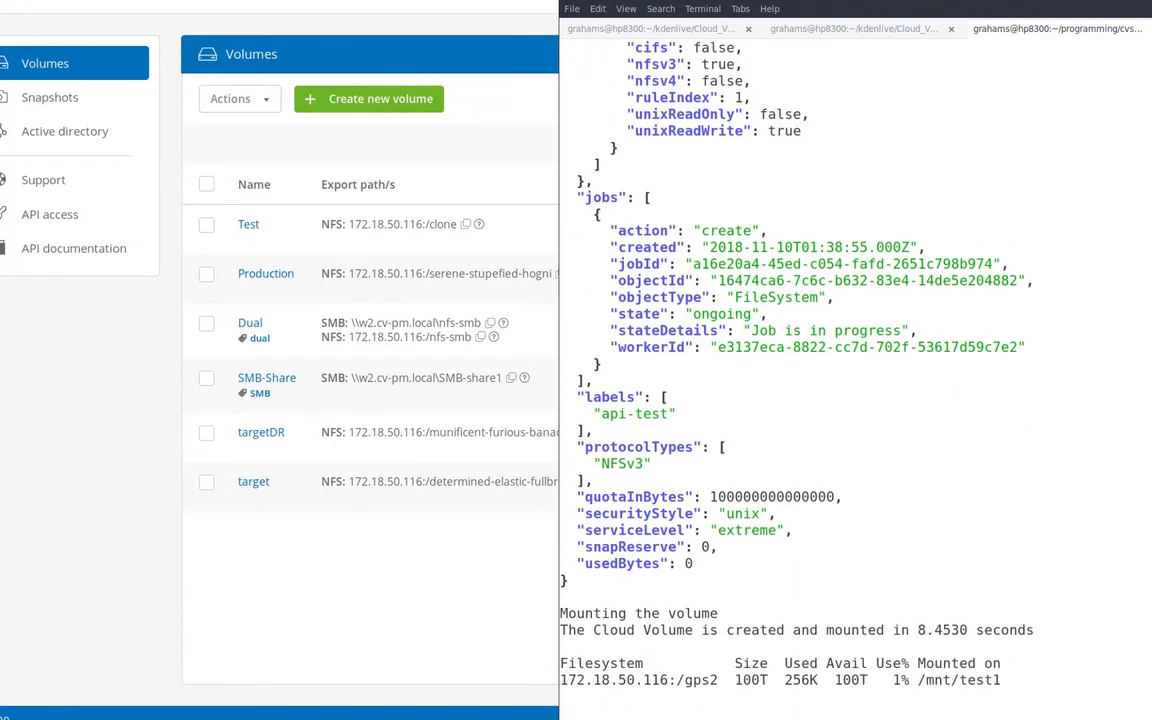
left_click_drag(917, 463, 965, 463)
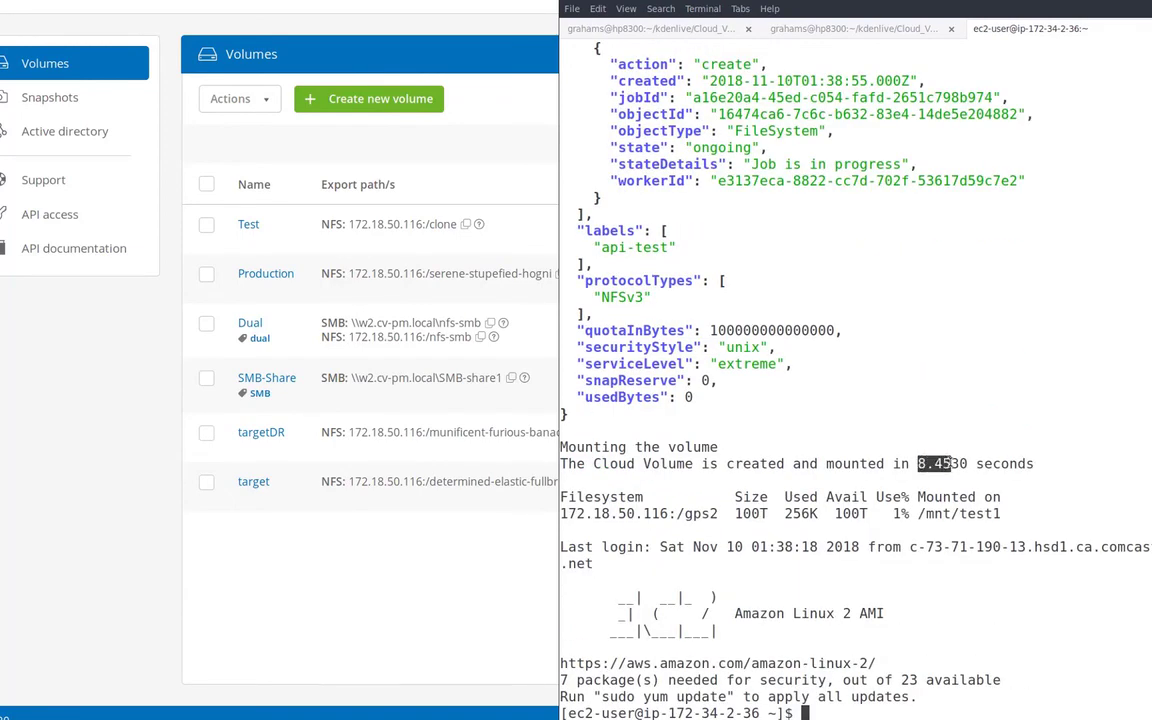
left_click_drag(562, 513, 1000, 513)
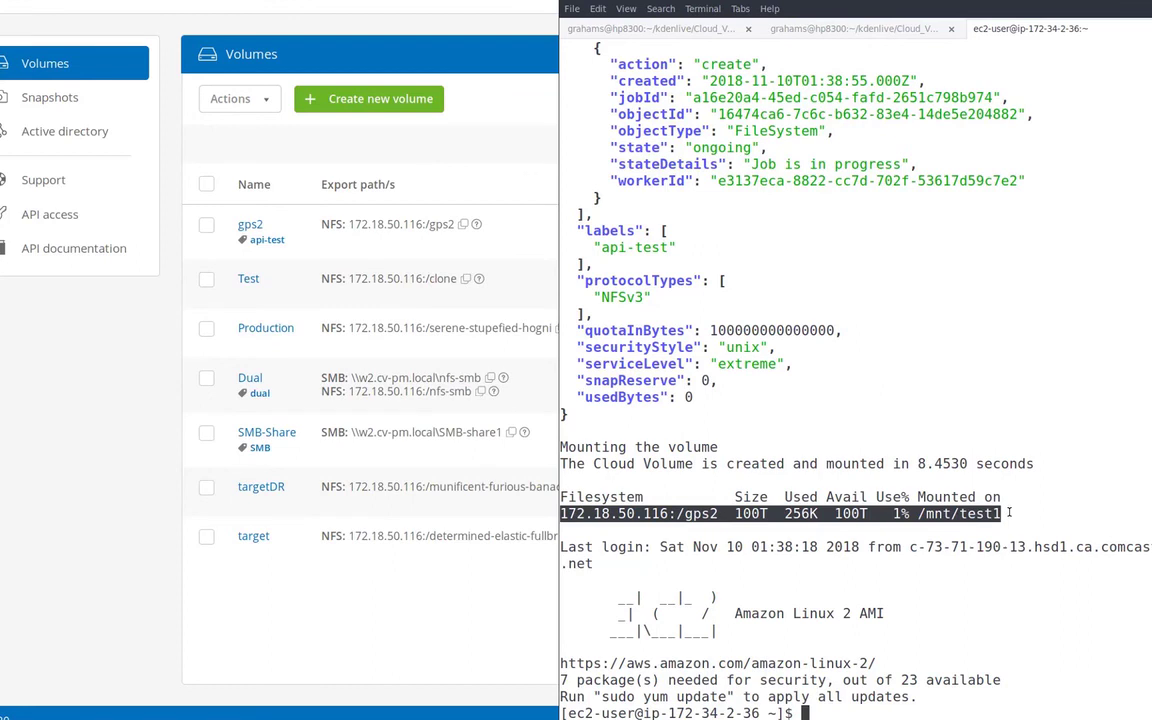
left_click(333, 238)
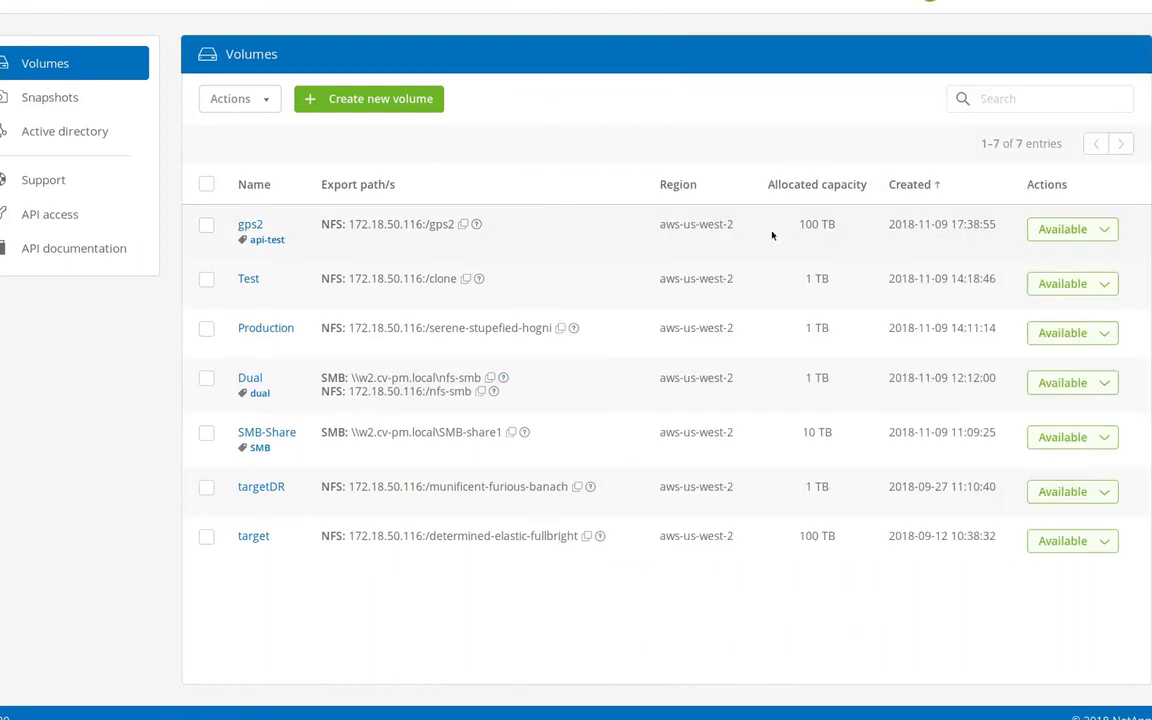
left_click_drag(801, 226, 833, 225)
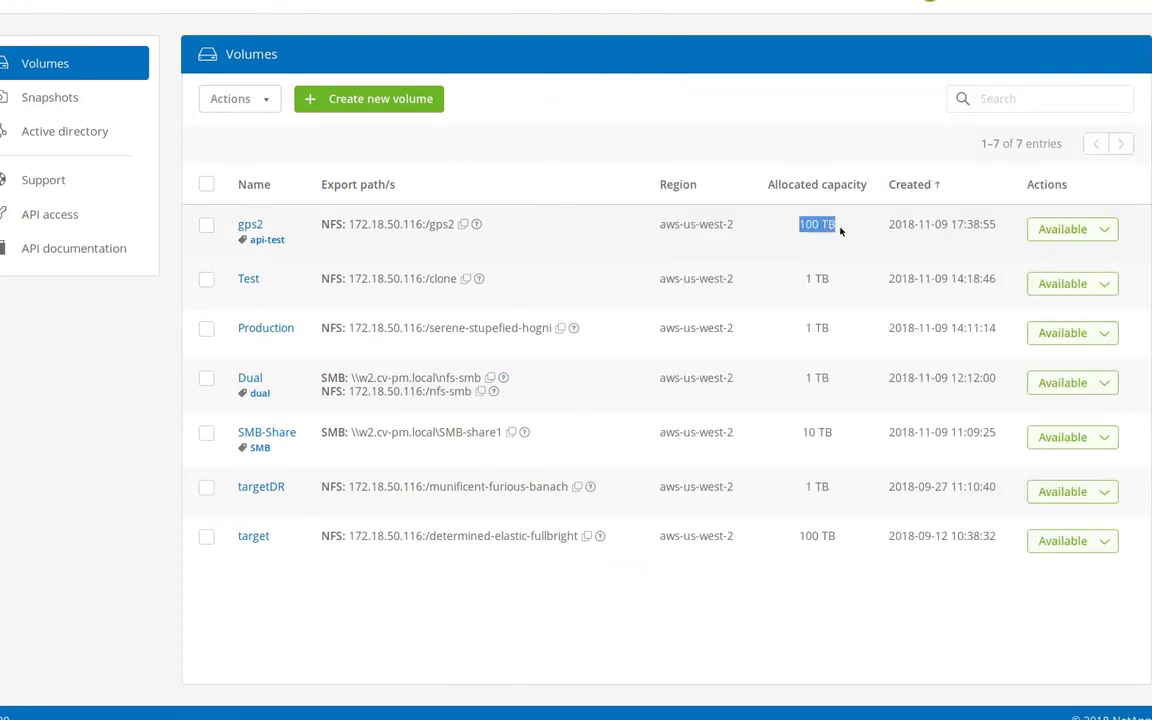